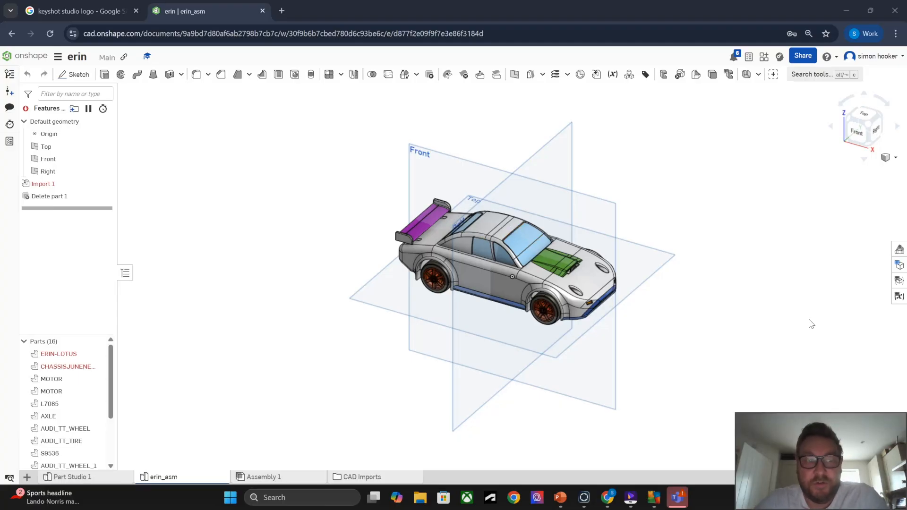
Examine the imported car's parts list and its bonnet, front wheel arch and side body surfaces.
scroll(102, 440, down, 3)
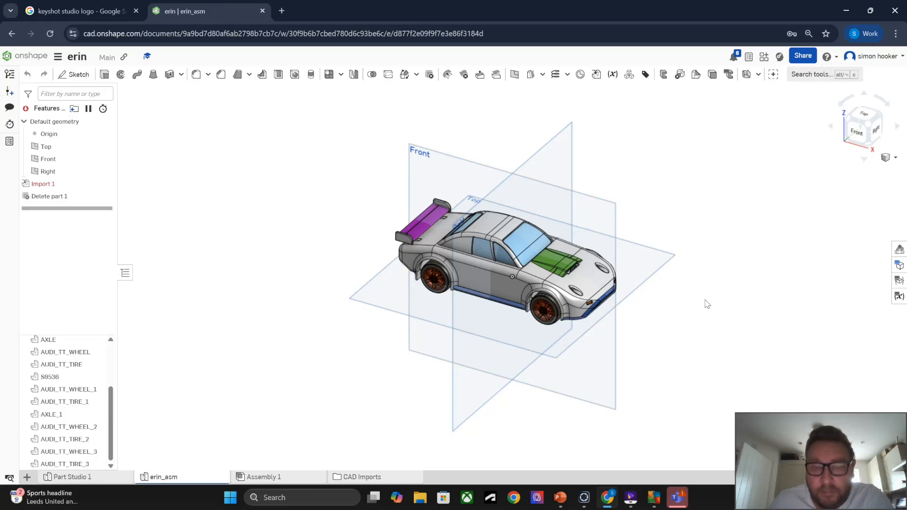
scroll(572, 290, up, 10)
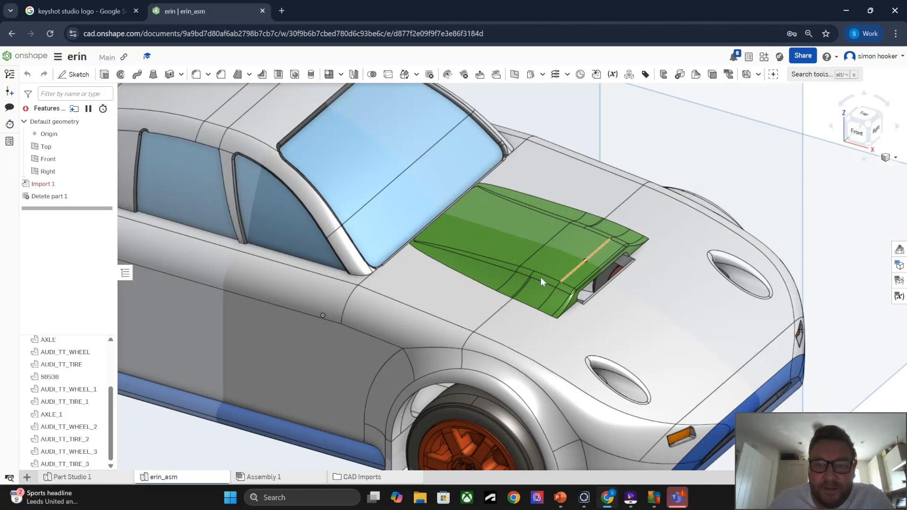
scroll(330, 290, down, 5)
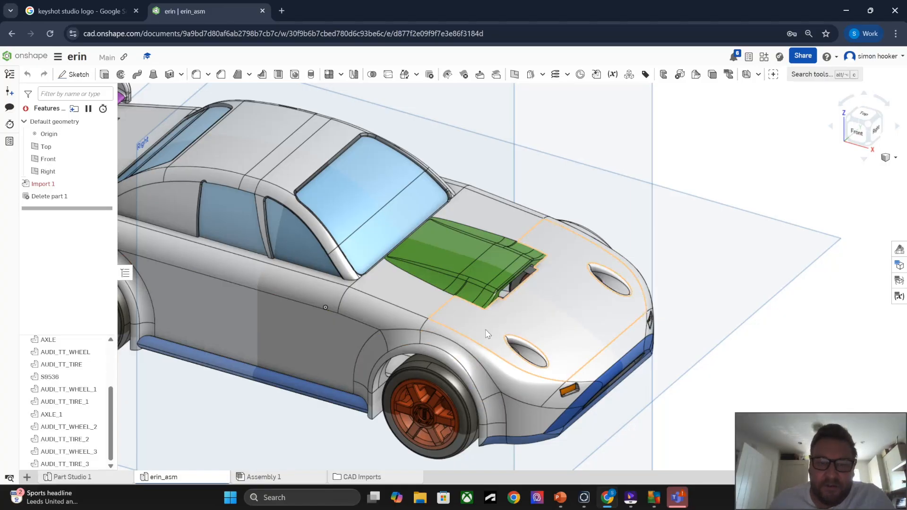
scroll(432, 342, down, 5)
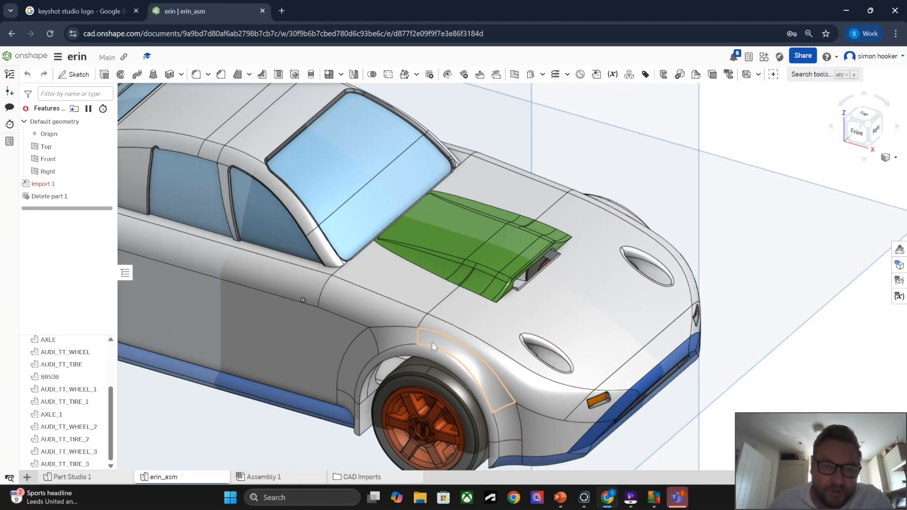
scroll(244, 286, up, 4)
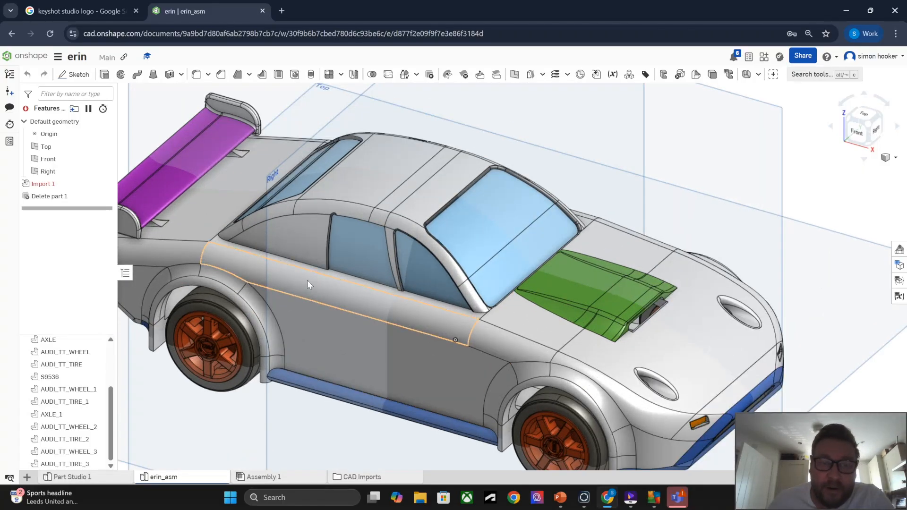
click(308, 285)
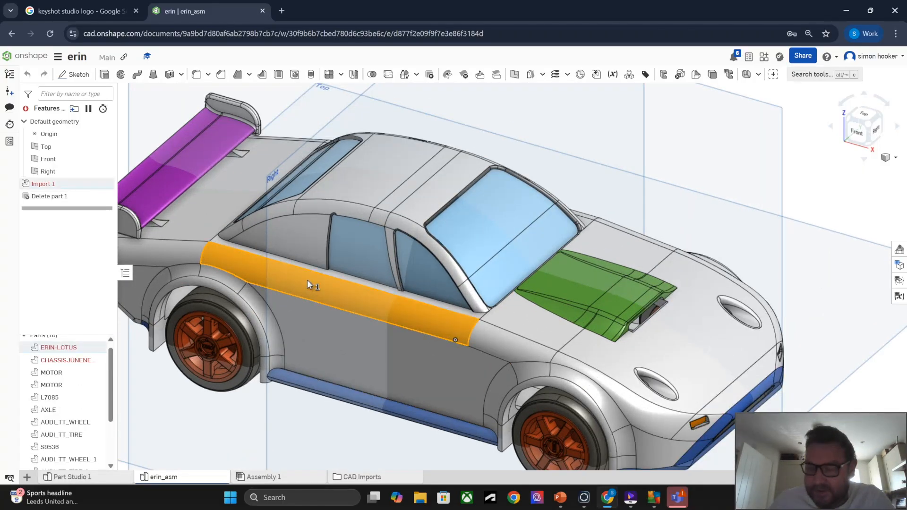
right_click(307, 281)
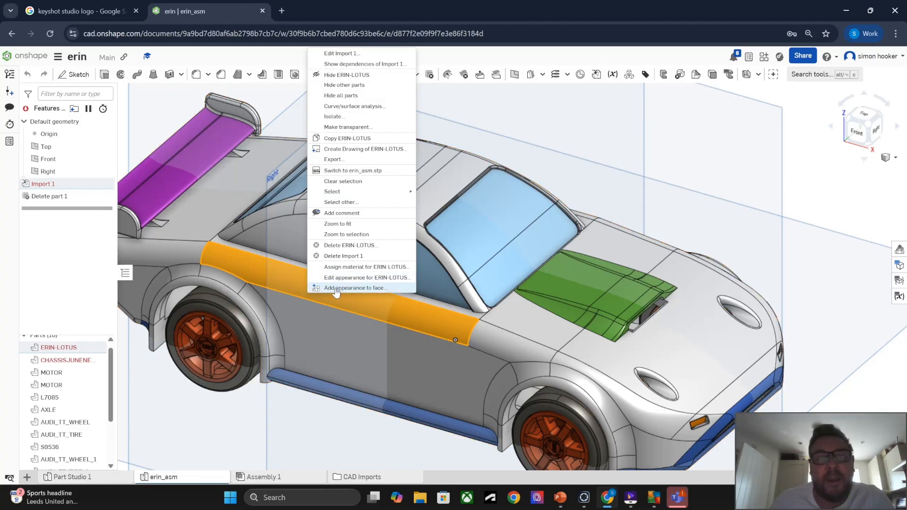
click(364, 288)
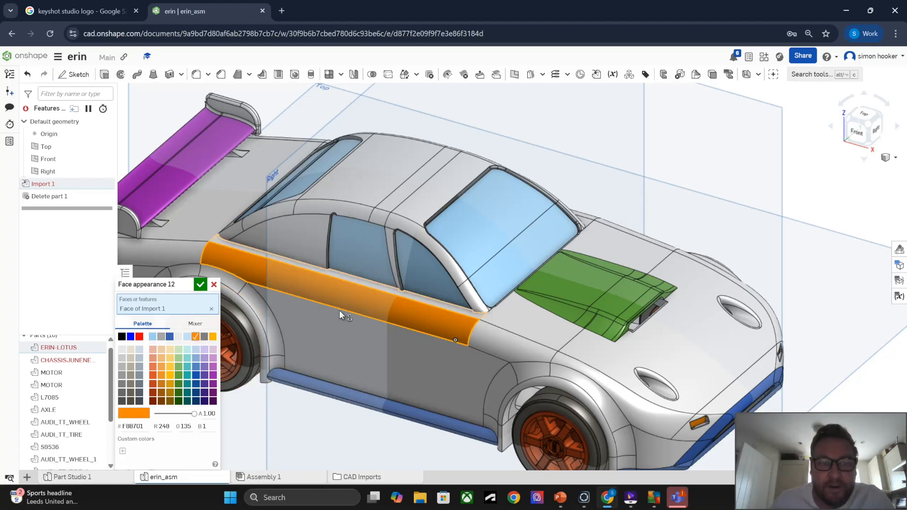
click(214, 285)
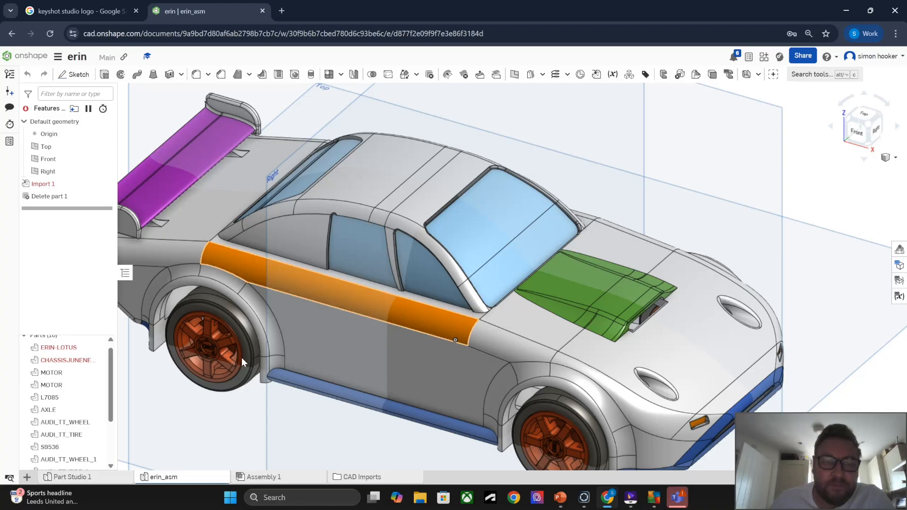
Switch to KeyShot Studio and dismiss the welcome window to reach the empty scene.
scroll(385, 313, down, 3)
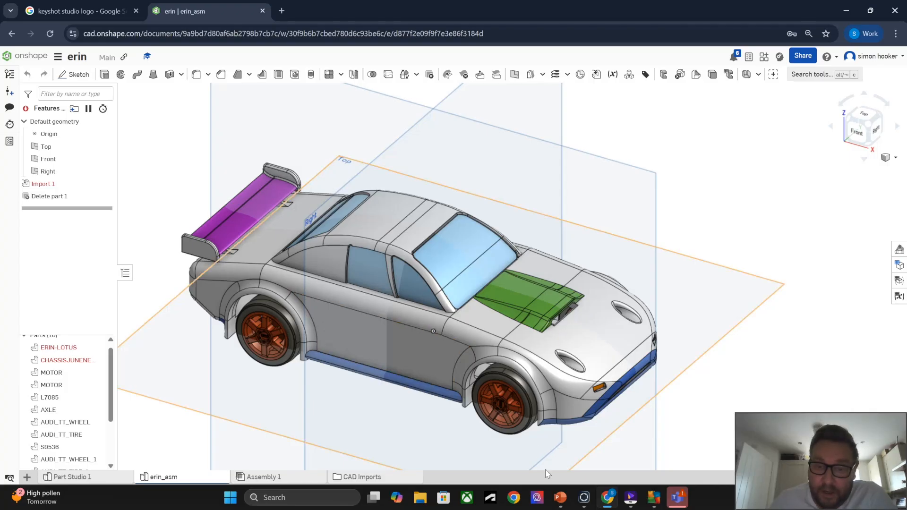
click(585, 498)
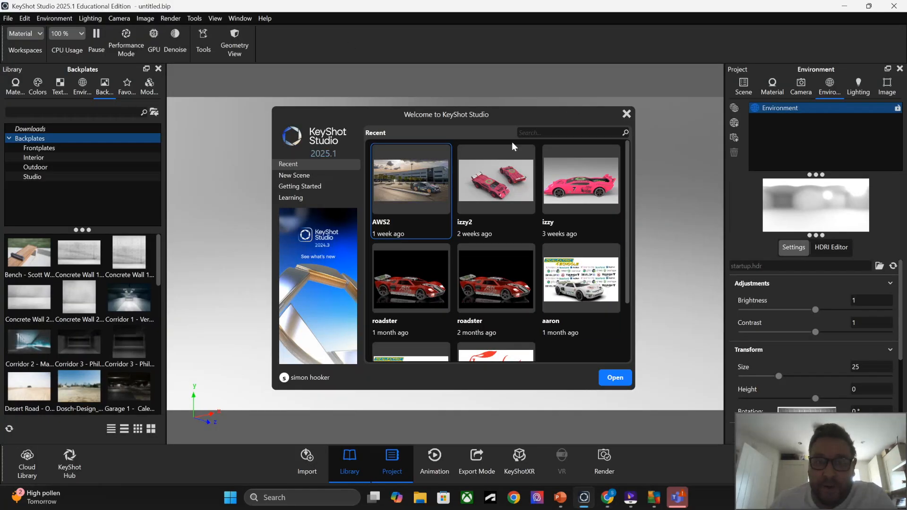
click(627, 115)
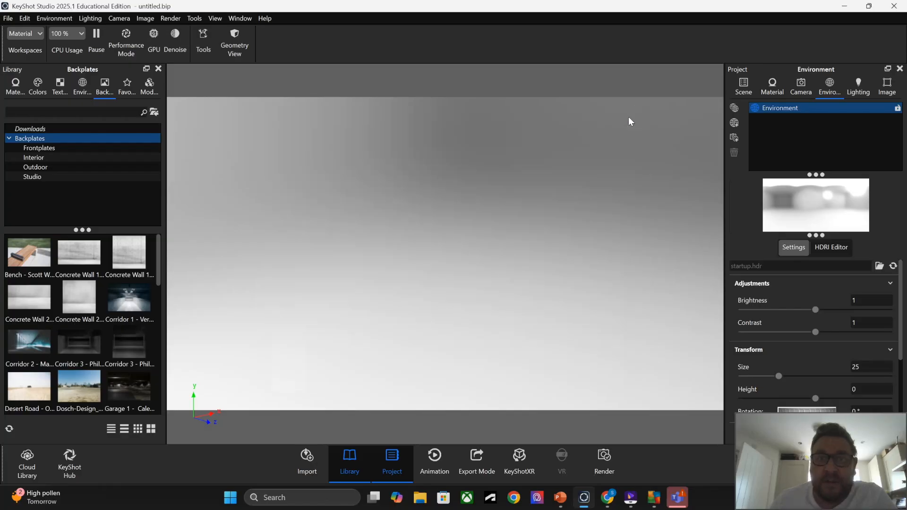
Review the file formats supported for model import, and leave the import dialog without choosing a file.
click(8, 19)
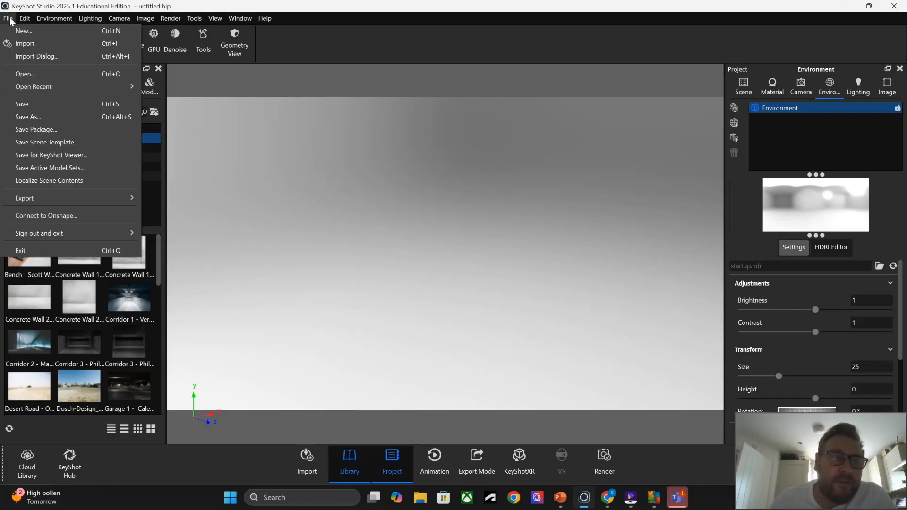
click(38, 45)
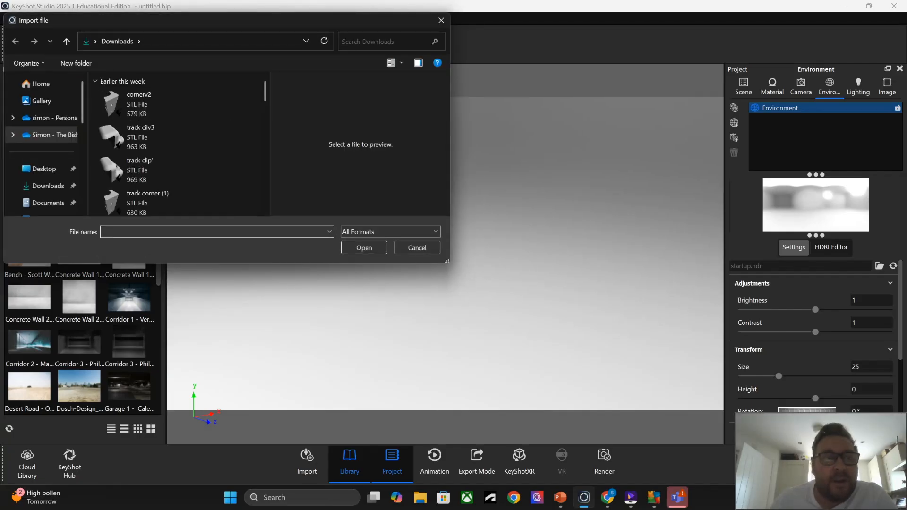
click(329, 231)
click(329, 232)
click(361, 232)
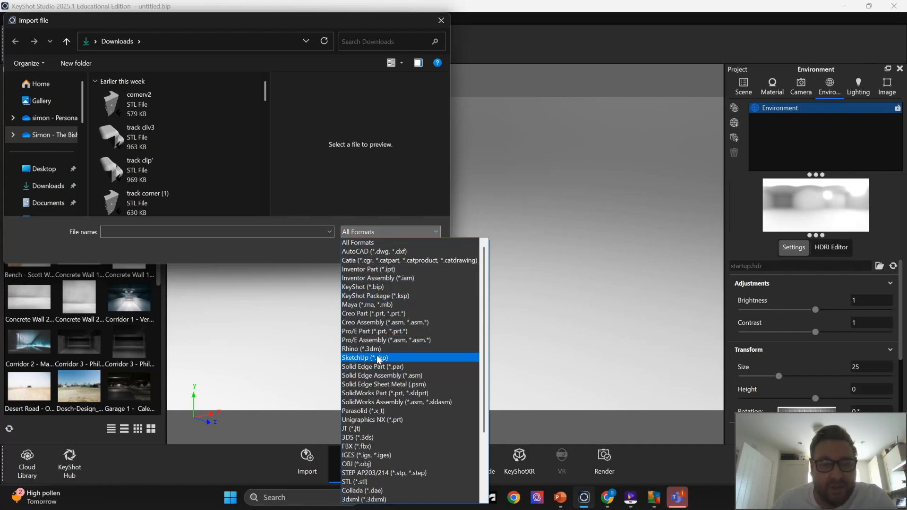
scroll(405, 374, down, 3)
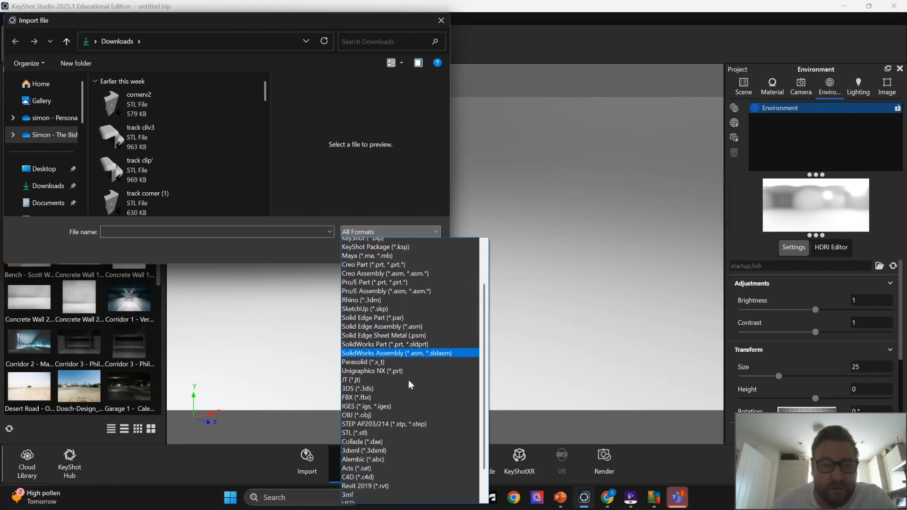
scroll(390, 377, up, 3)
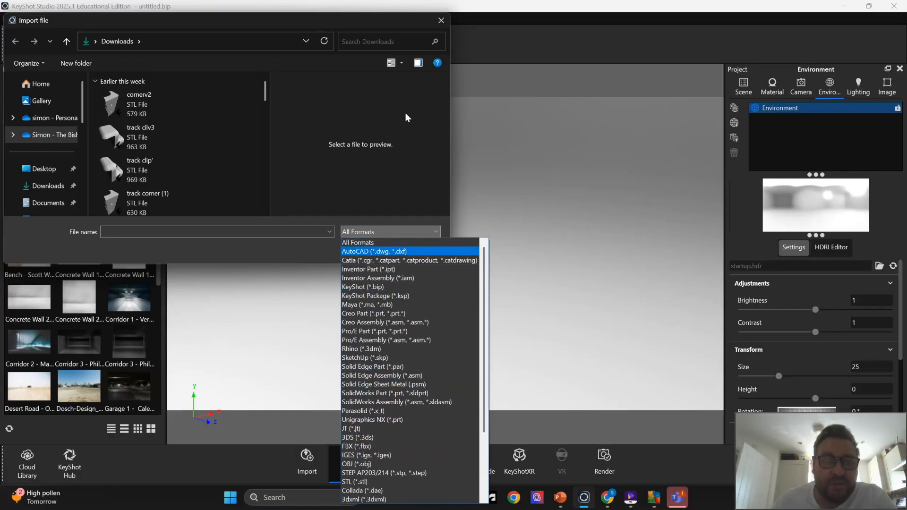
click(441, 24)
click(440, 20)
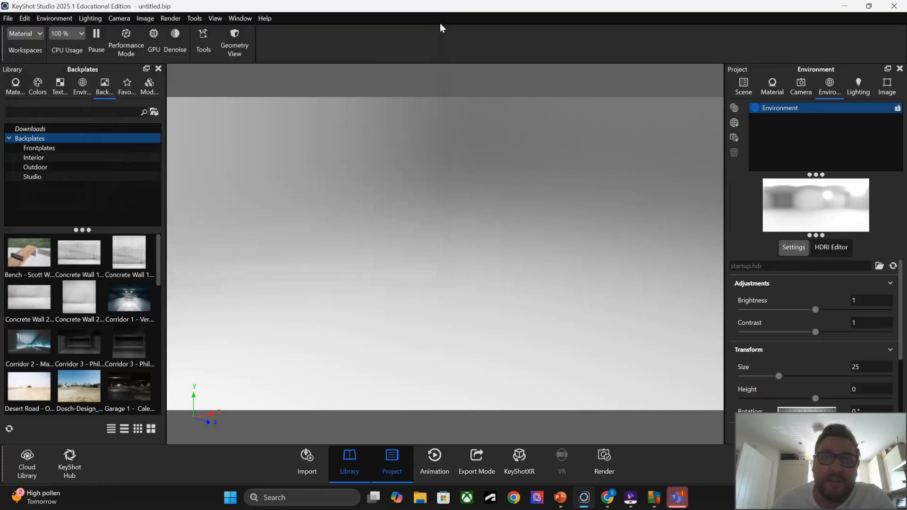
Connect to Onshape and import the erin_asm part studio from the Main workspace of the erin document.
click(8, 18)
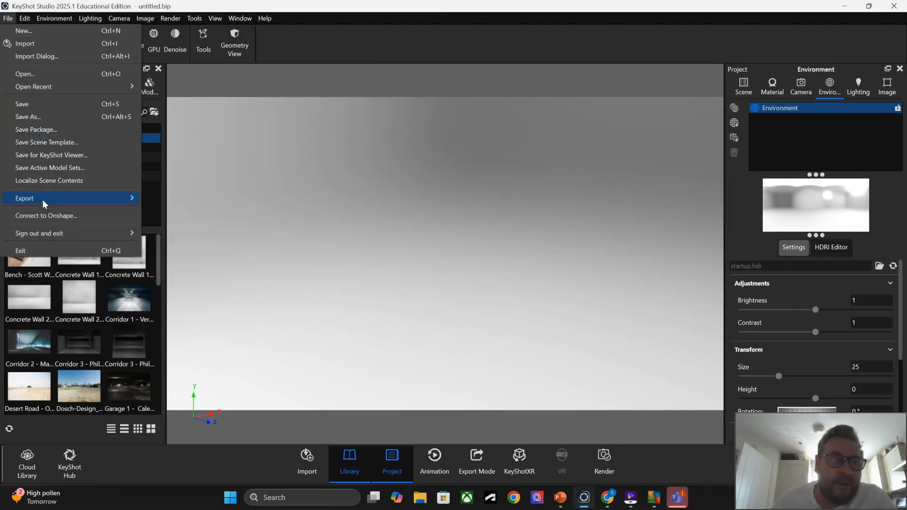
click(40, 216)
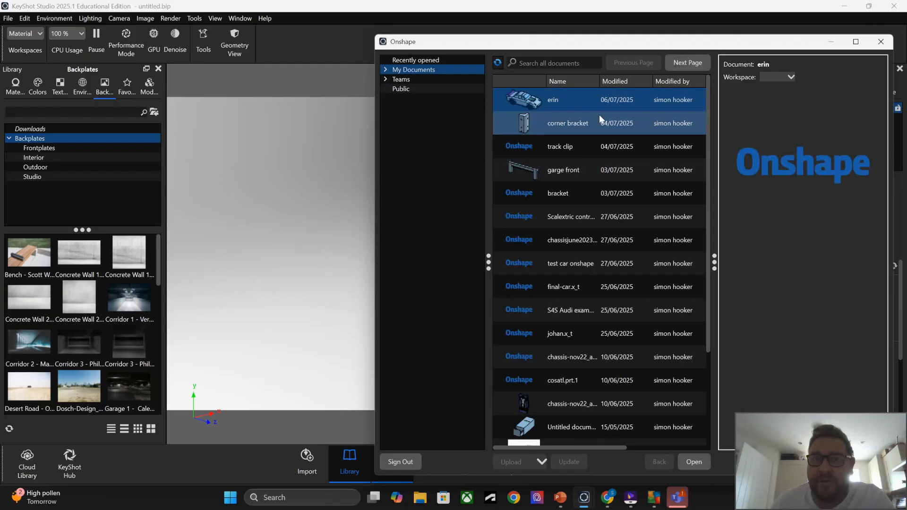
double_click(564, 97)
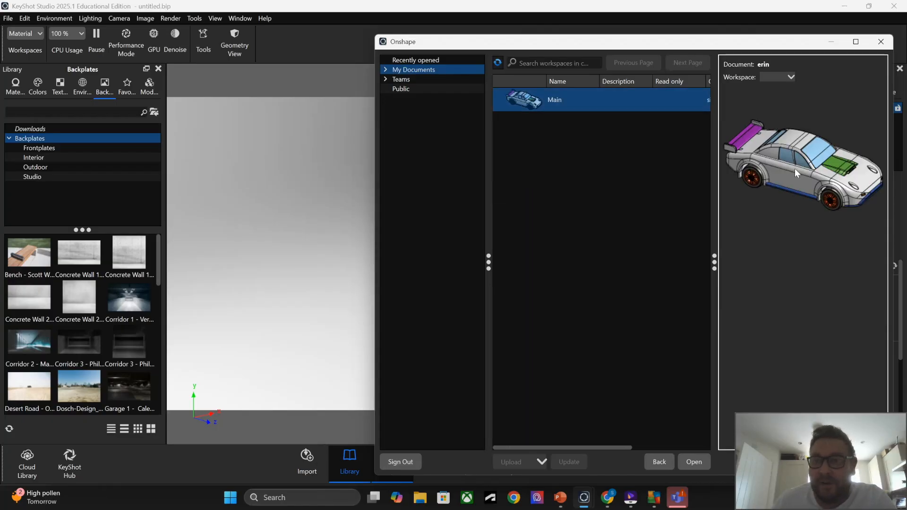
double_click(609, 99)
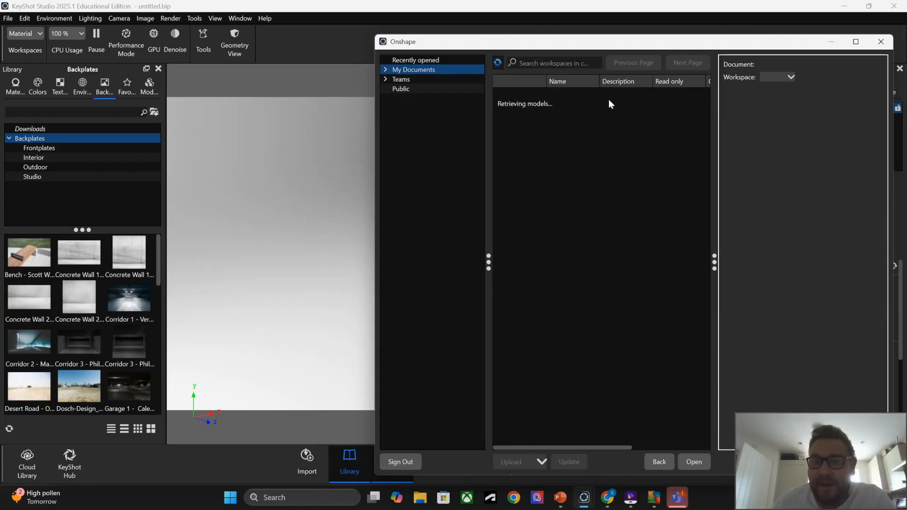
click(582, 126)
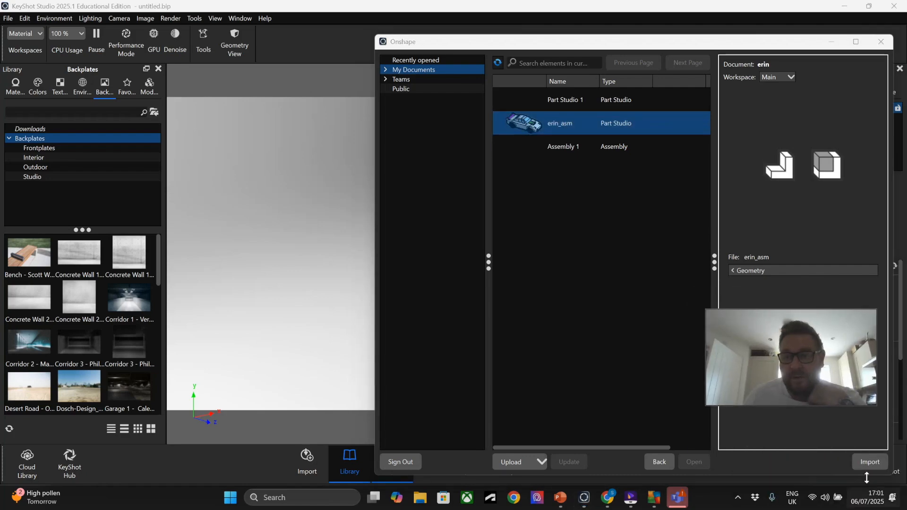
click(870, 462)
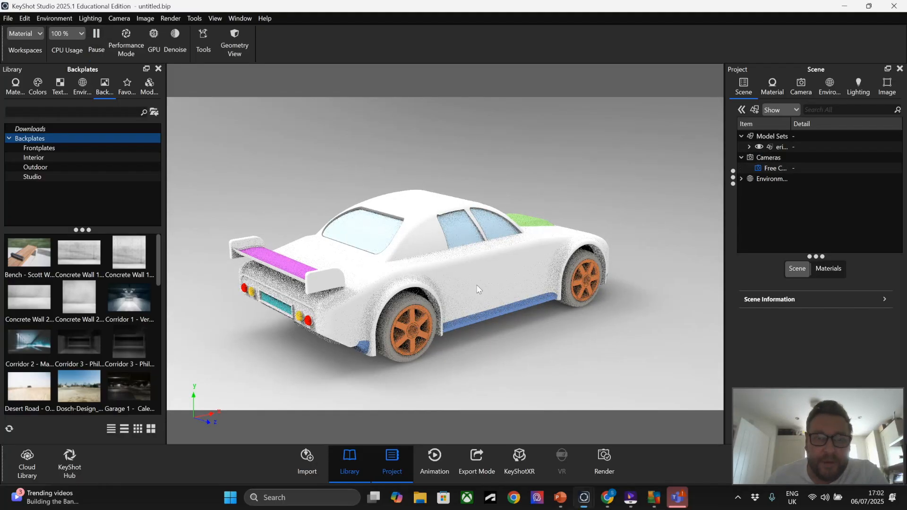
Apply the multicoloured Multi-Layer material from the materials library to the car body.
drag(477, 289, 259, 278)
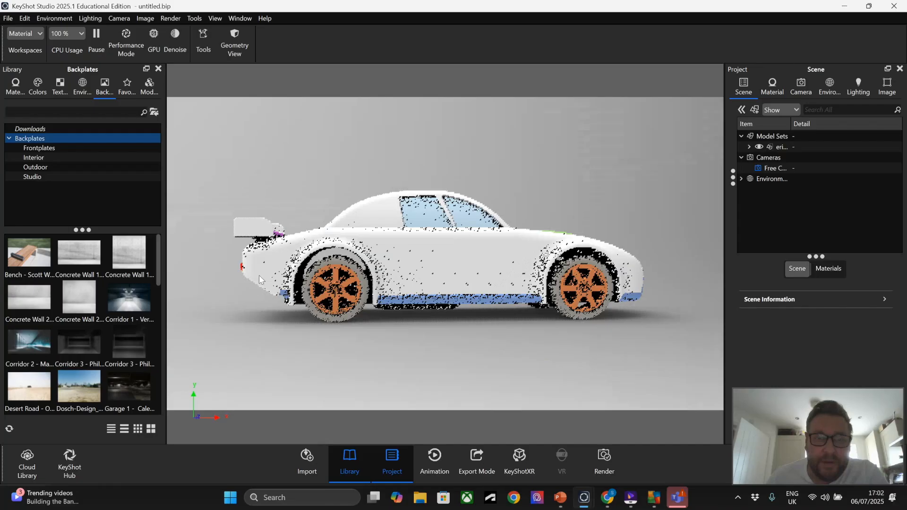
drag(260, 276, 386, 326)
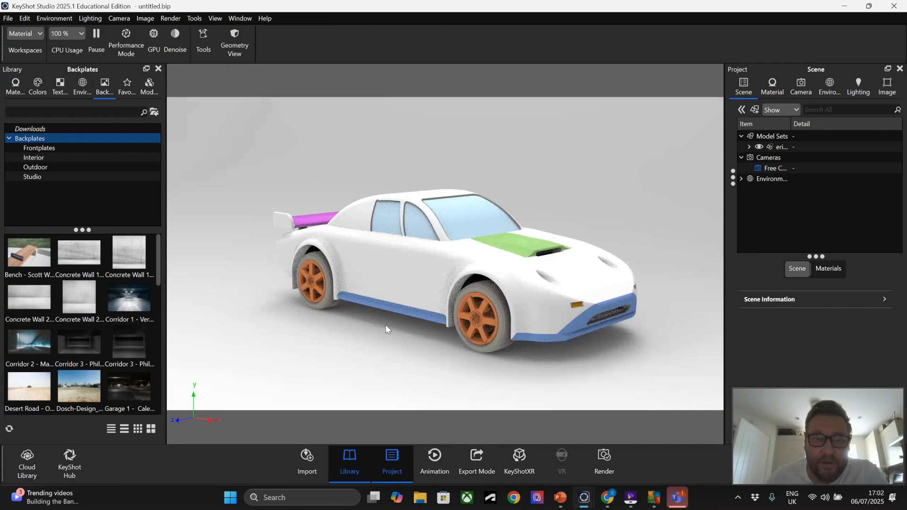
click(15, 86)
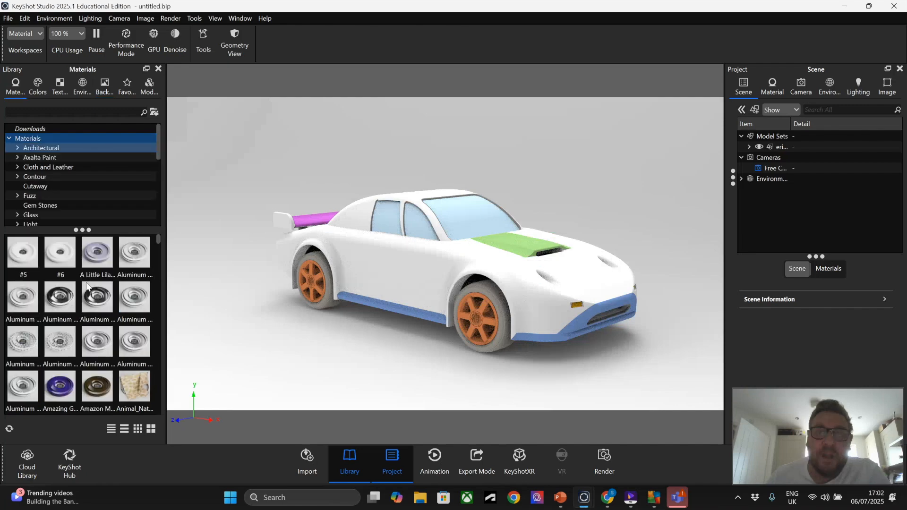
scroll(86, 286, down, 10)
drag(134, 297, 486, 331)
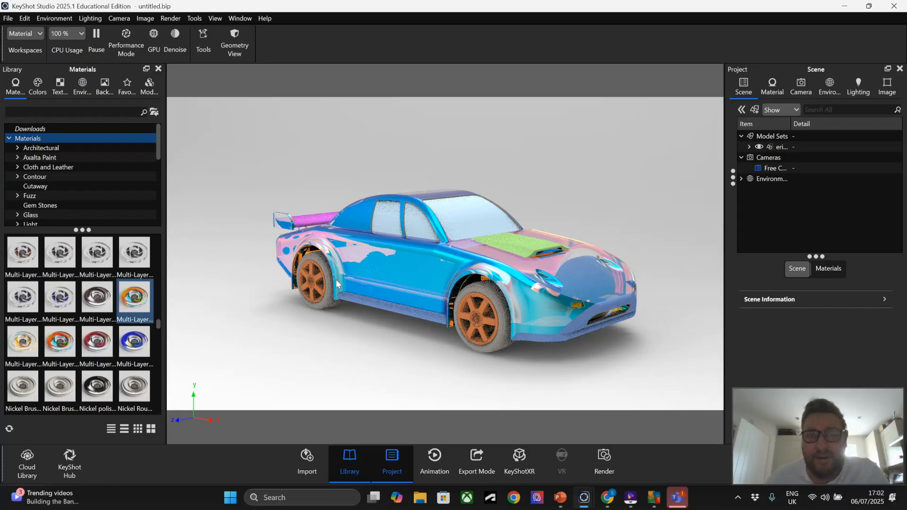
Undo the material replacement on the car body.
click(8, 18)
mouse_move(24, 18)
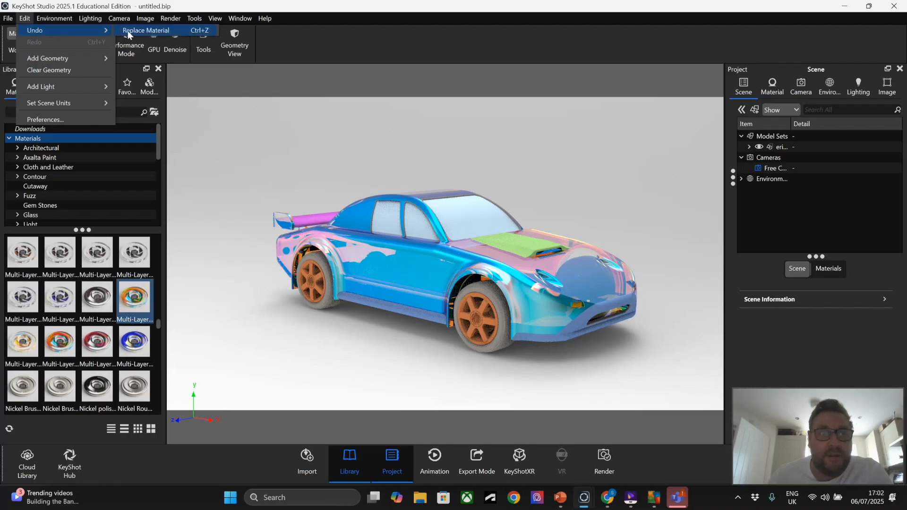
click(201, 29)
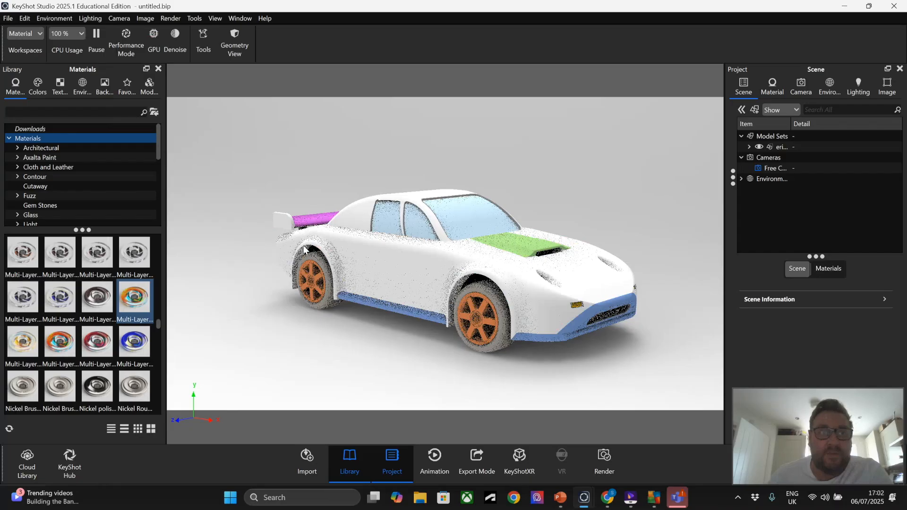
Enable GPU rendering and show the downloaded materials in the library.
click(157, 52)
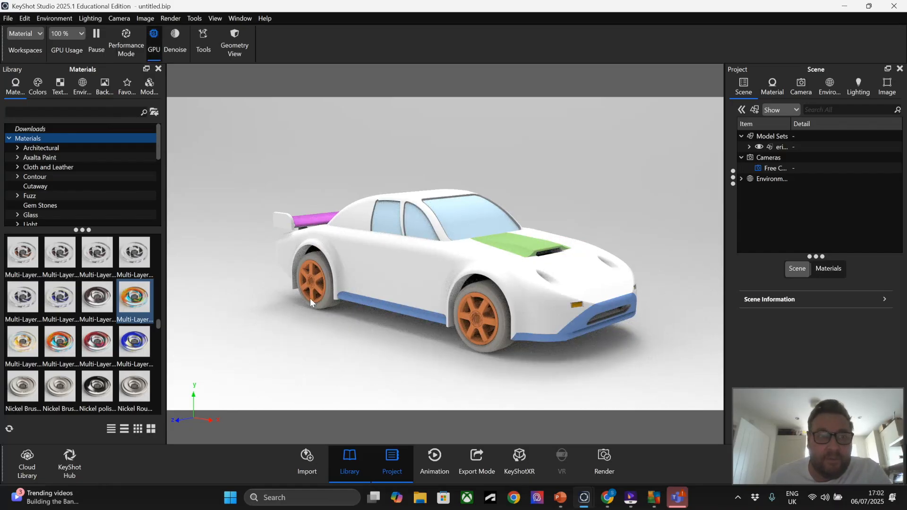
scroll(61, 145, down, 2)
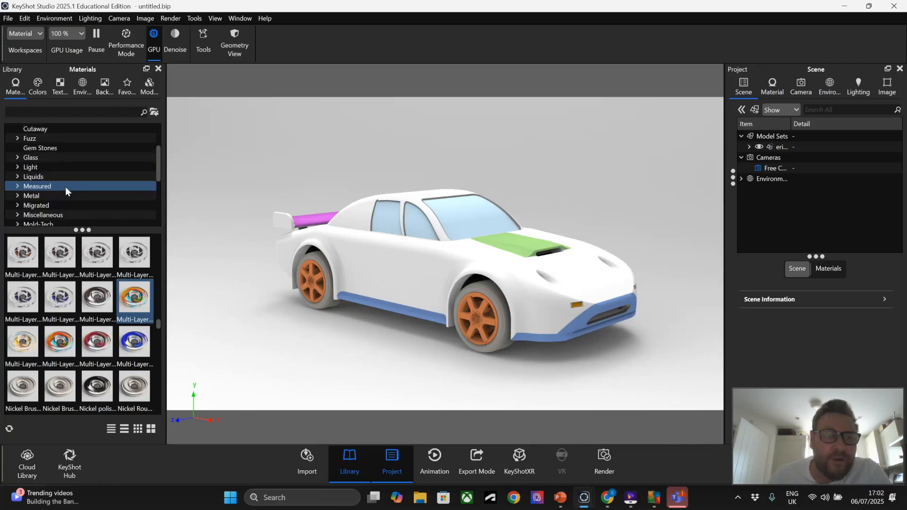
scroll(65, 187, up, 2)
scroll(60, 143, down, 1)
scroll(57, 150, down, 5)
scroll(54, 206, up, 3)
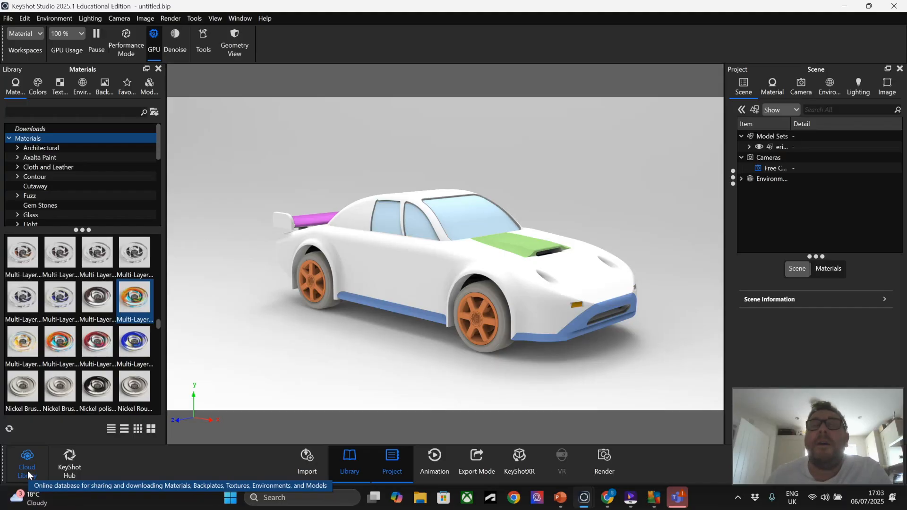
click(58, 127)
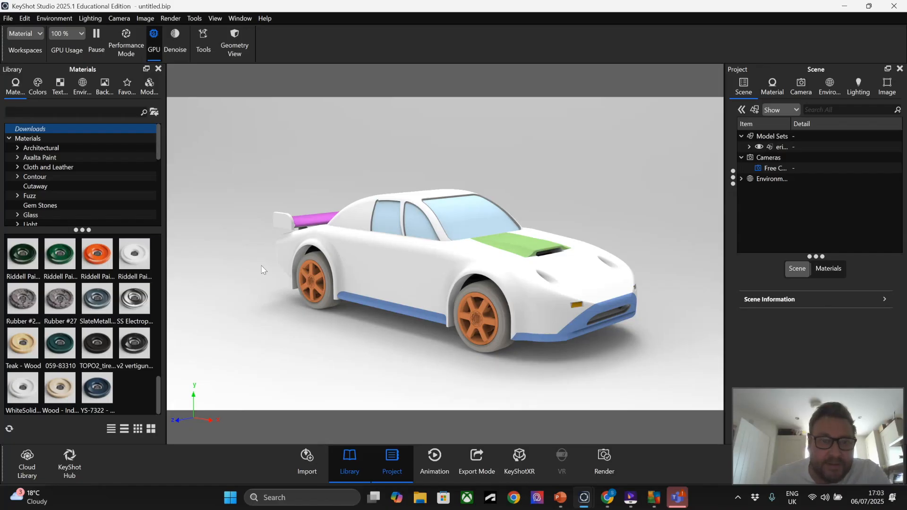
scroll(537, 342, up, 8)
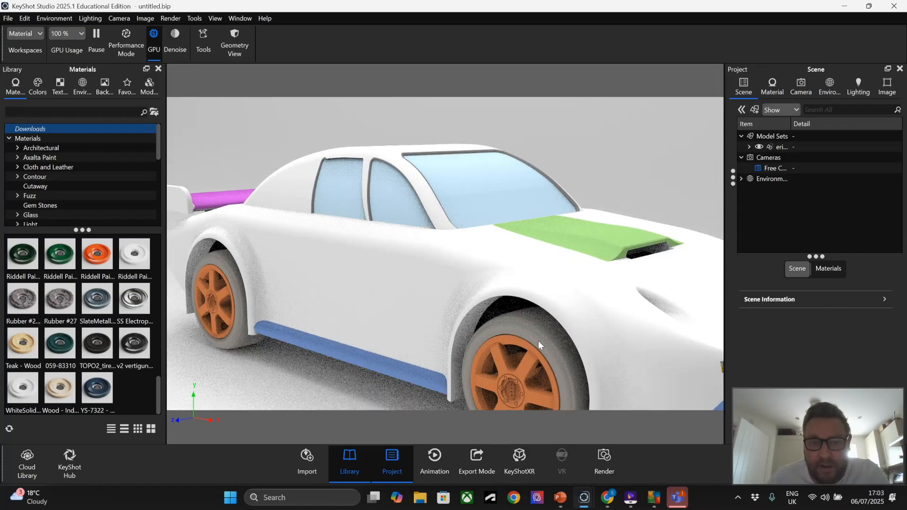
Apply the downloaded TOPO2 tire-rubber material to the car's tyres.
scroll(515, 260, up, 8)
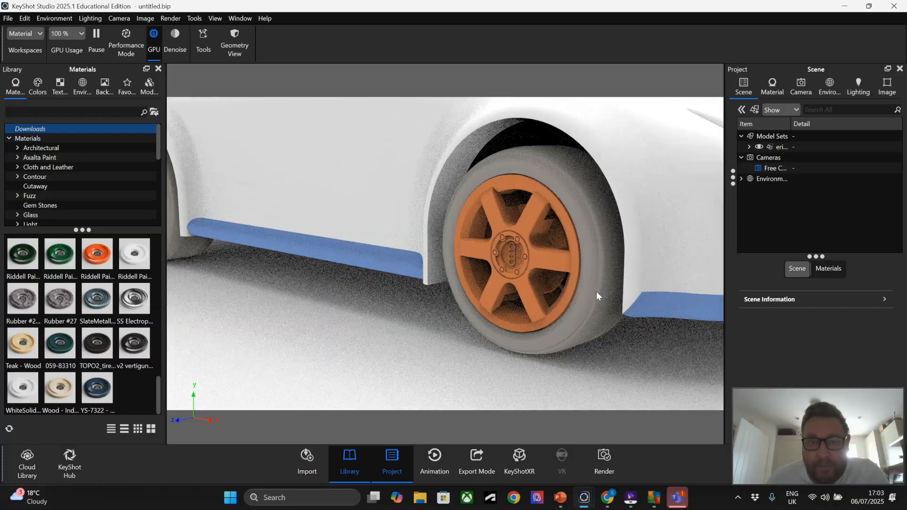
drag(562, 269, 557, 270)
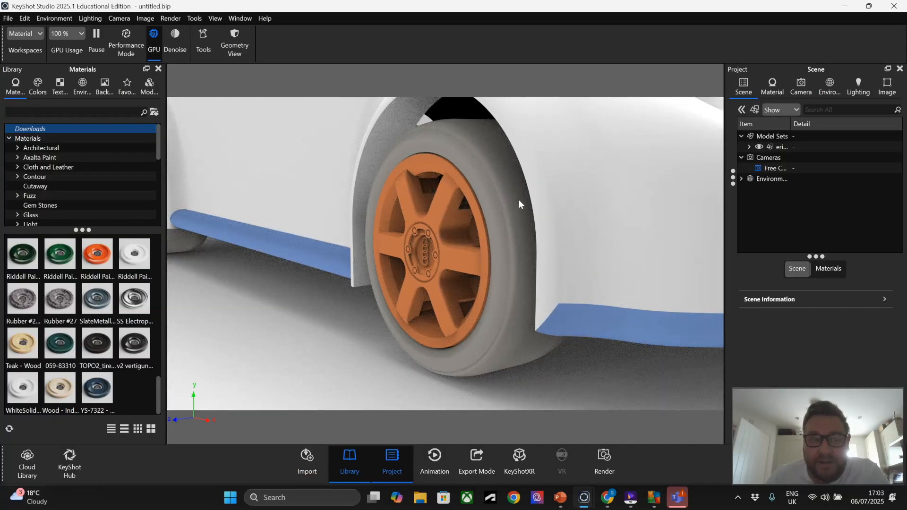
drag(97, 345, 481, 362)
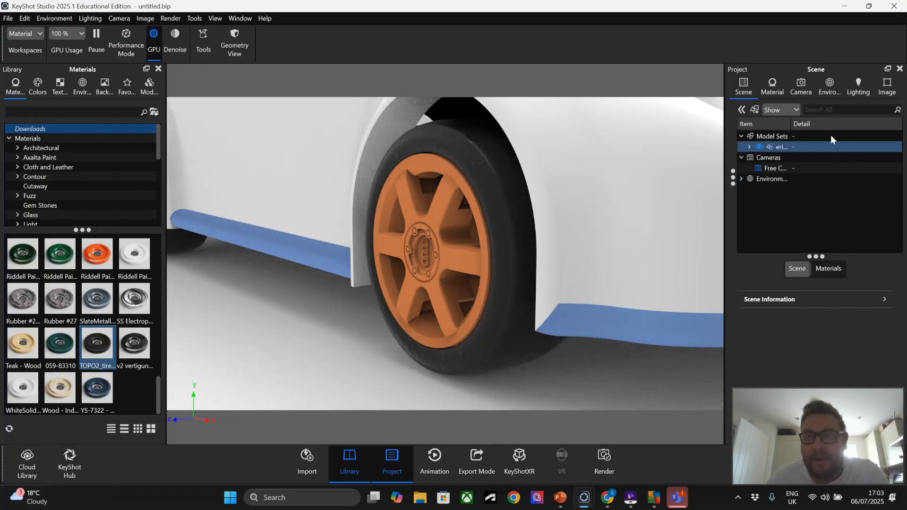
Open the tyre rubber material for editing and set its Camouflage diffuse texture scale to 0.00102 m.
click(775, 85)
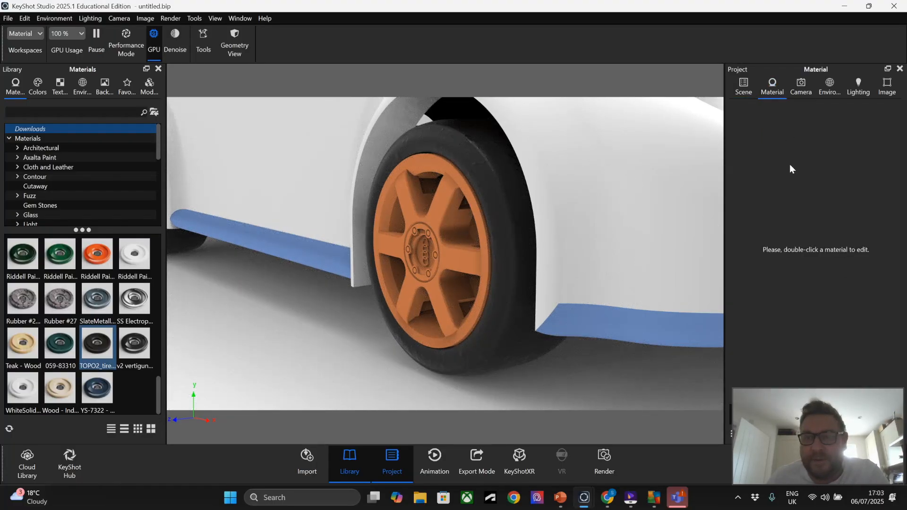
double_click(513, 284)
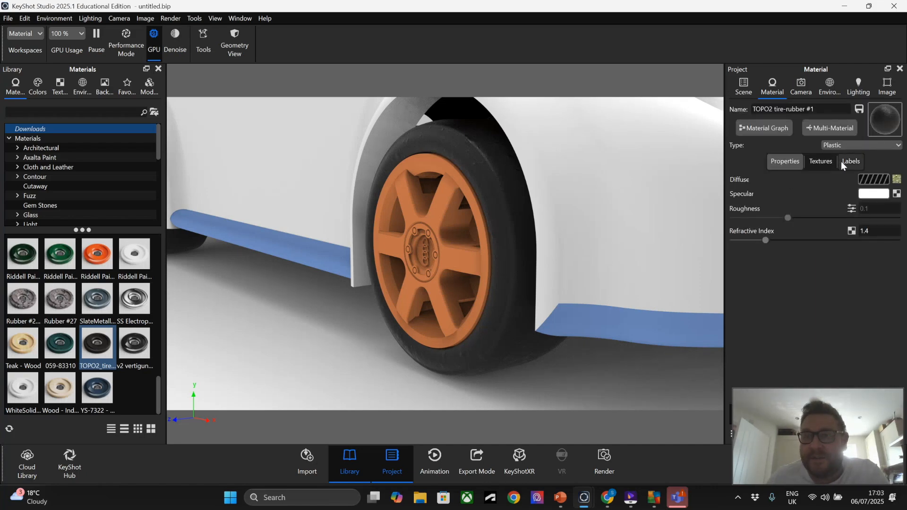
click(821, 161)
drag(801, 294, 860, 291)
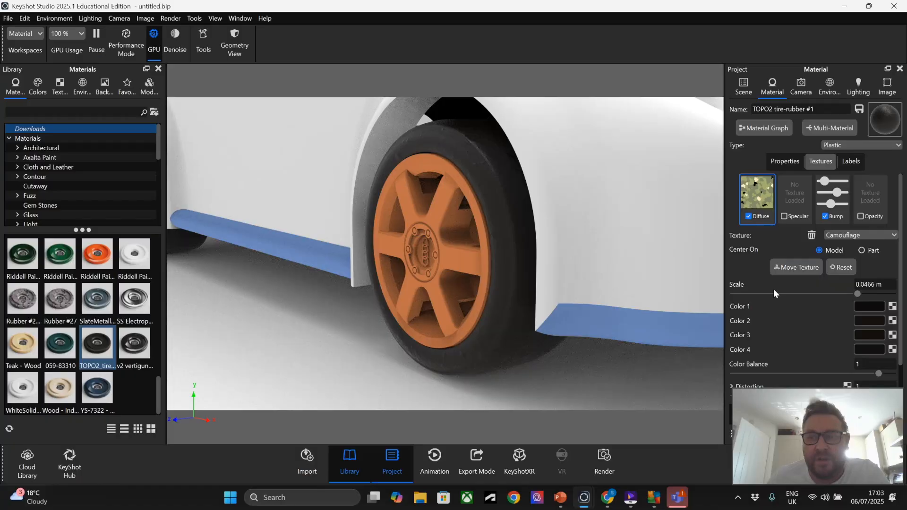
mouse_move(762, 293)
mouse_down()
mouse_move(741, 293)
mouse_move(761, 297)
mouse_up()
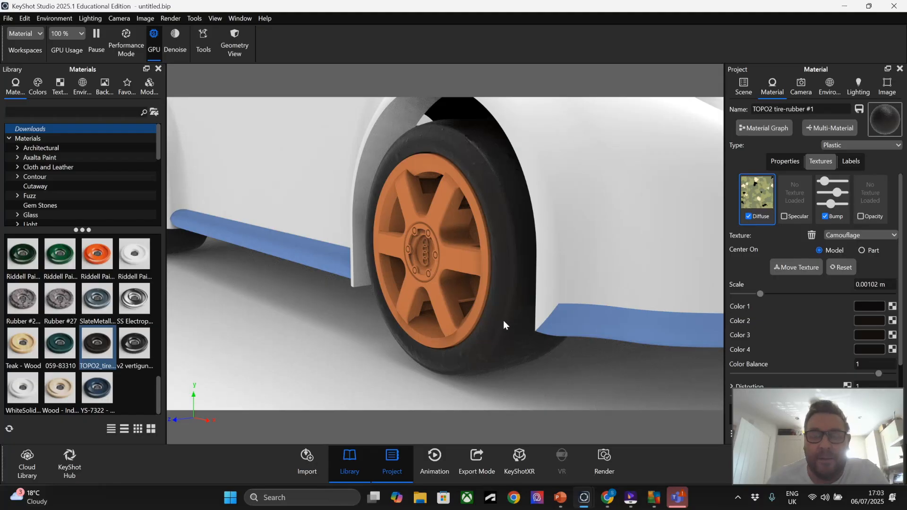
scroll(503, 321, up, 3)
scroll(569, 246, down, 1)
scroll(569, 239, up, 5)
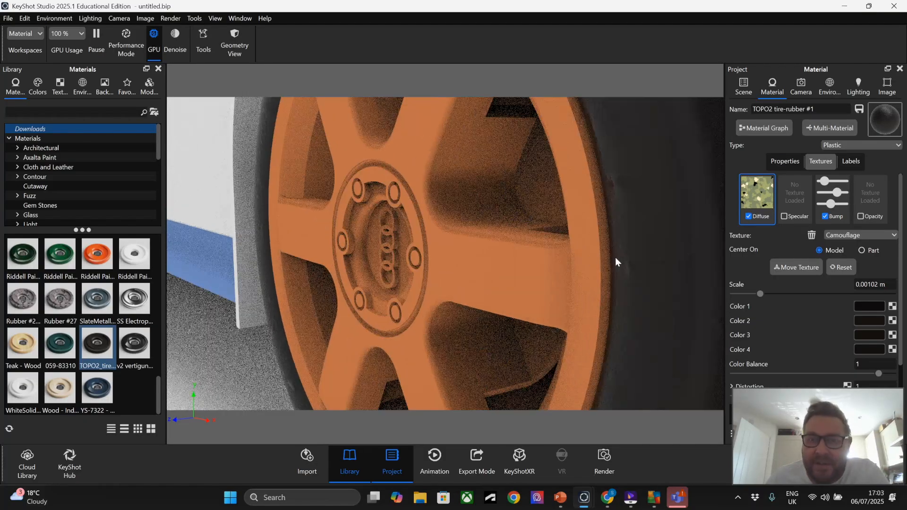
Center and fit the car model in the view.
scroll(624, 285, down, 8)
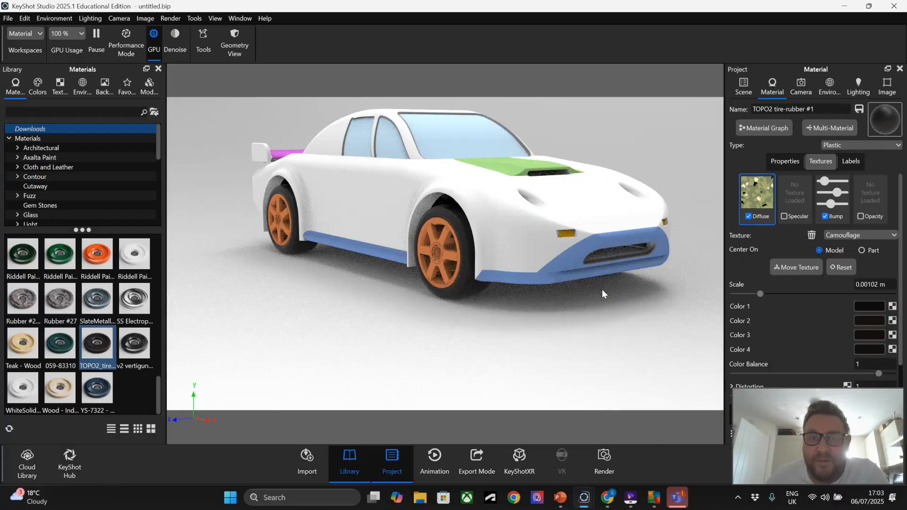
scroll(603, 290, down, 2)
scroll(430, 183, down, 3)
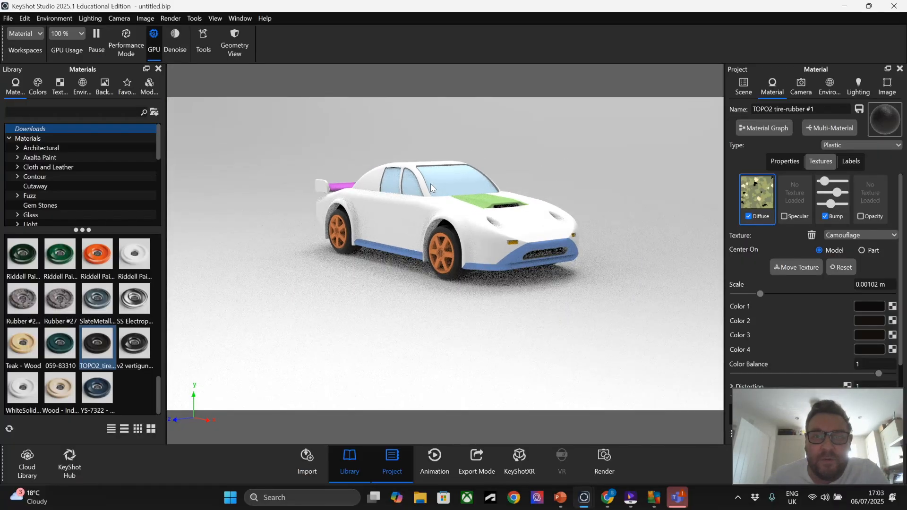
scroll(430, 185, up, 2)
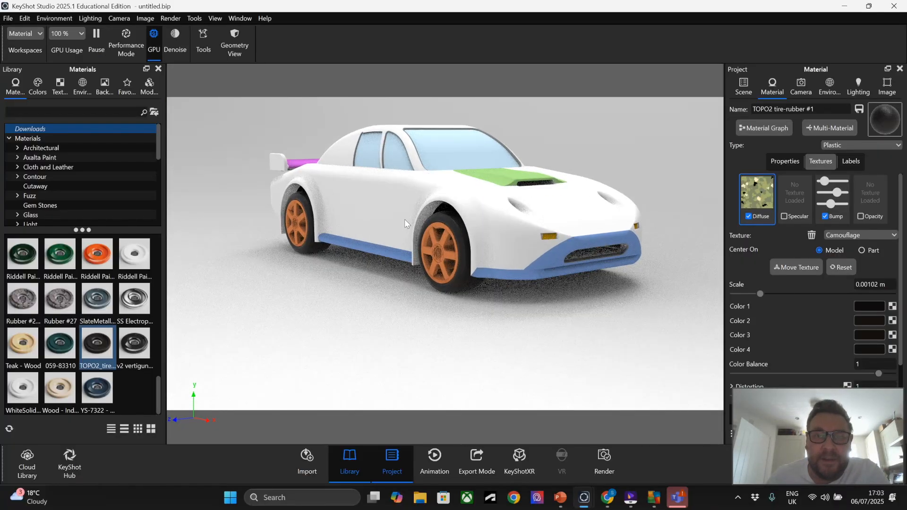
scroll(405, 219, down, 4)
drag(419, 206, 419, 200)
right_click(403, 291)
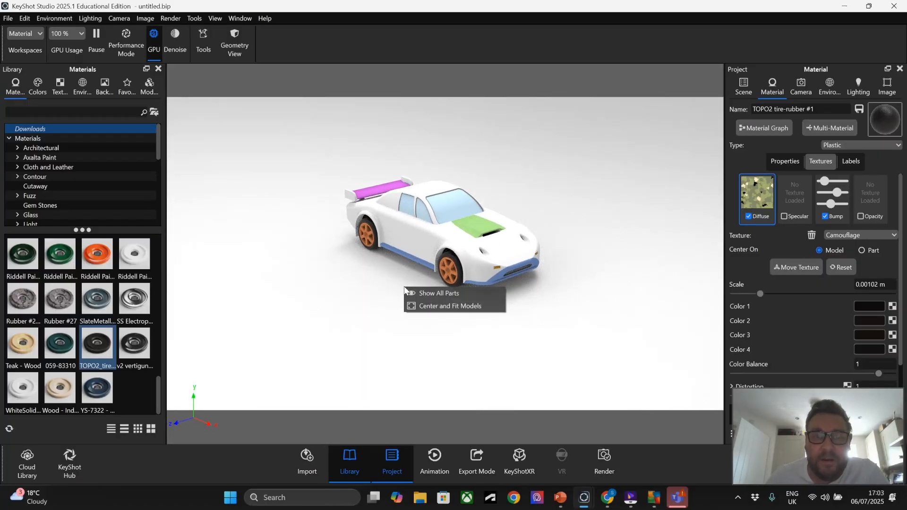
click(441, 306)
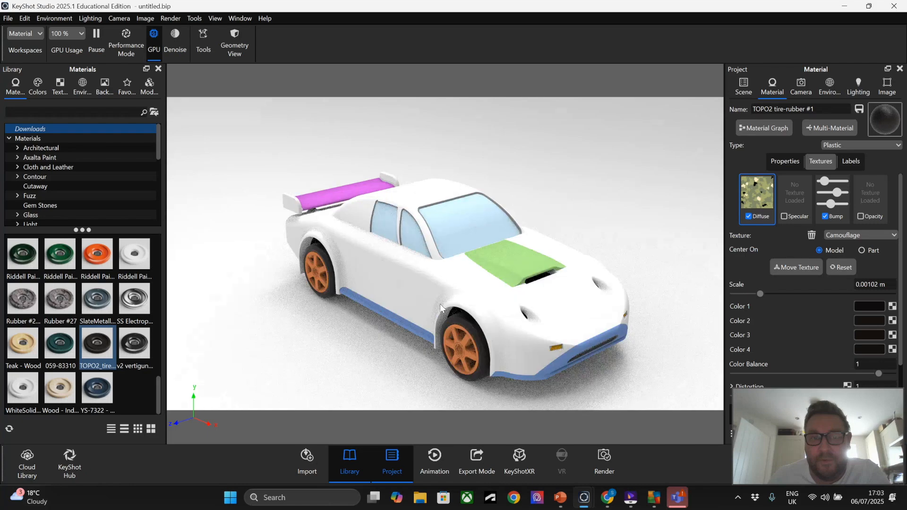
Apply the second downloaded clear polycarbonate material to the car's windows.
drag(433, 292, 467, 270)
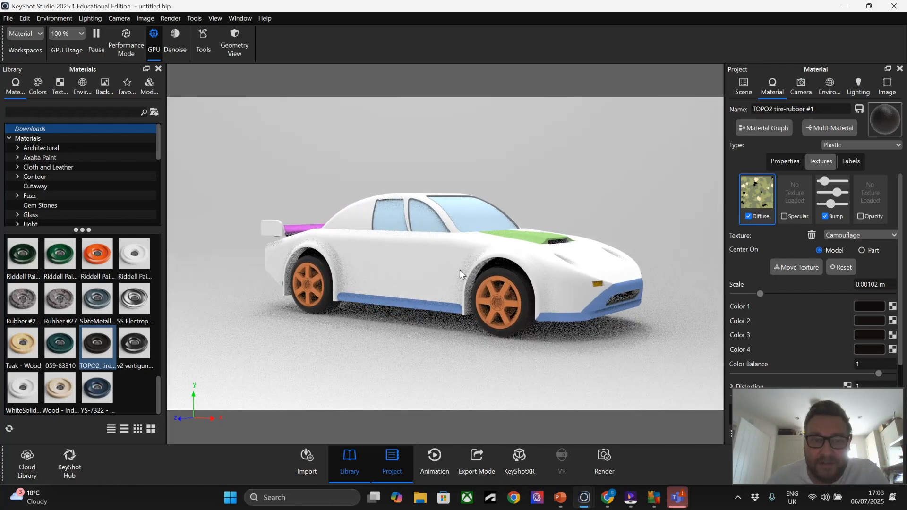
drag(418, 282, 438, 243)
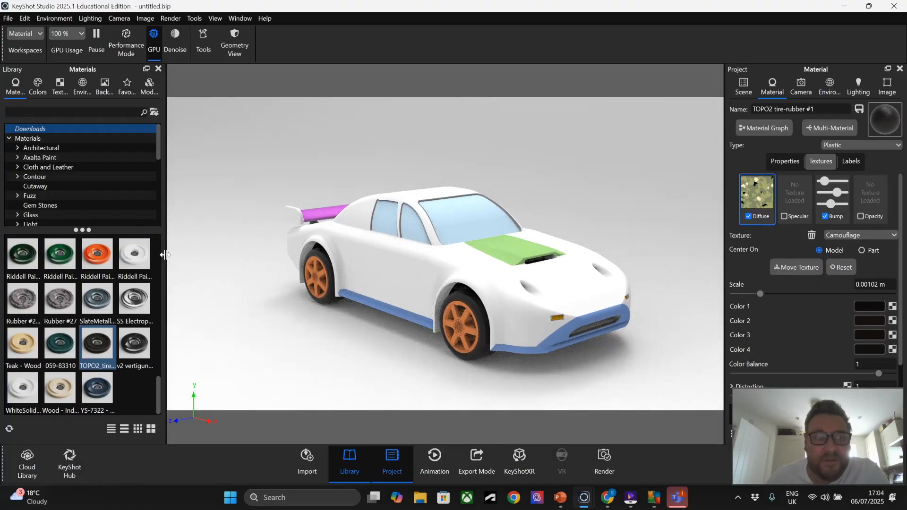
scroll(58, 300, up, 3)
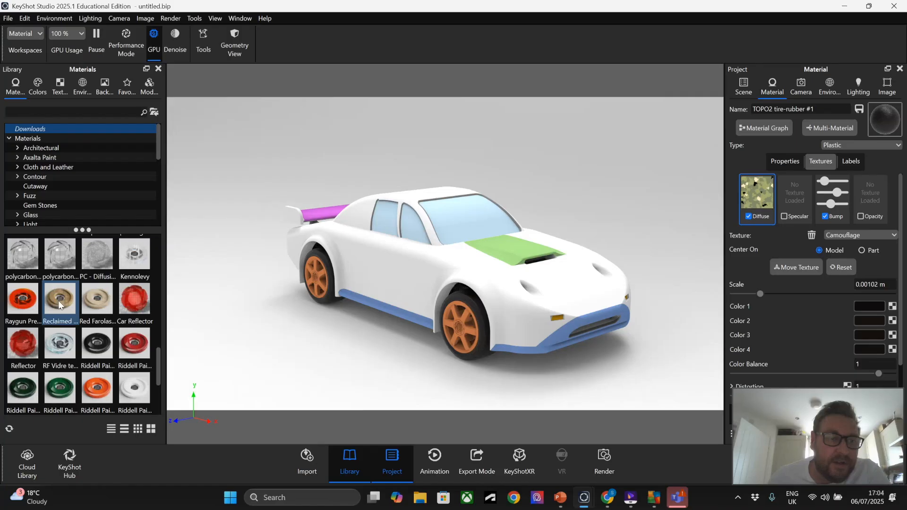
drag(50, 248, 452, 223)
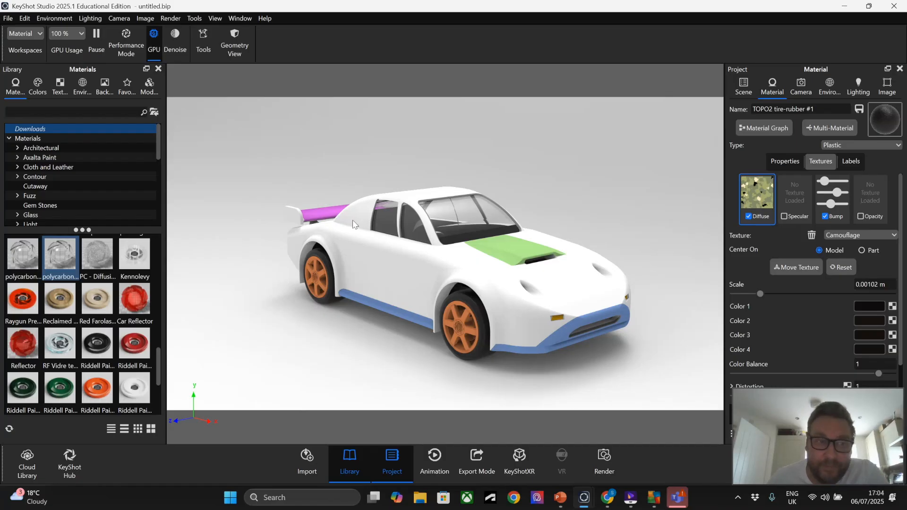
Find the downloaded Nylon Fabric Black material and apply it to the green bonnet panel.
scroll(98, 342, down, 3)
click(98, 342)
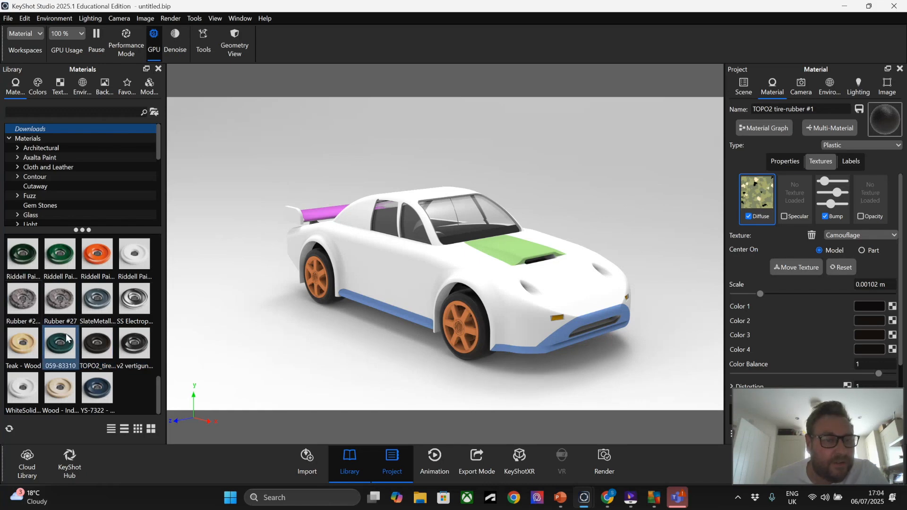
scroll(66, 338, up, 3)
scroll(66, 338, up, 3)
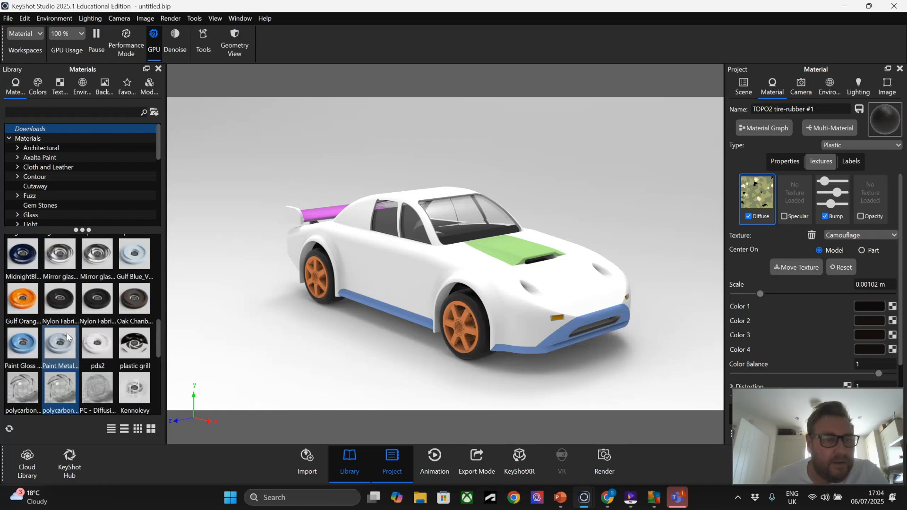
mouse_move(97, 313)
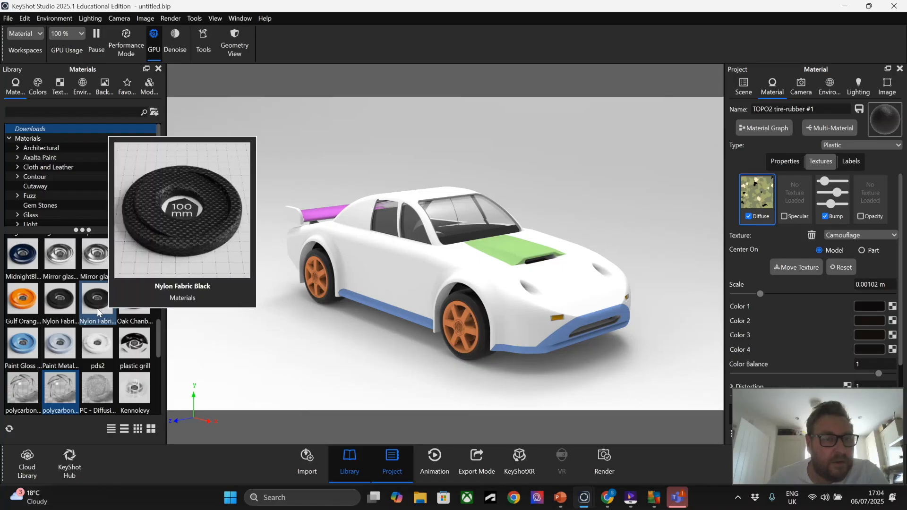
drag(97, 312, 521, 250)
Open the bonnet's Nylon Fabric Black material and set its bump texture scale to 0.024.
scroll(521, 251, up, 8)
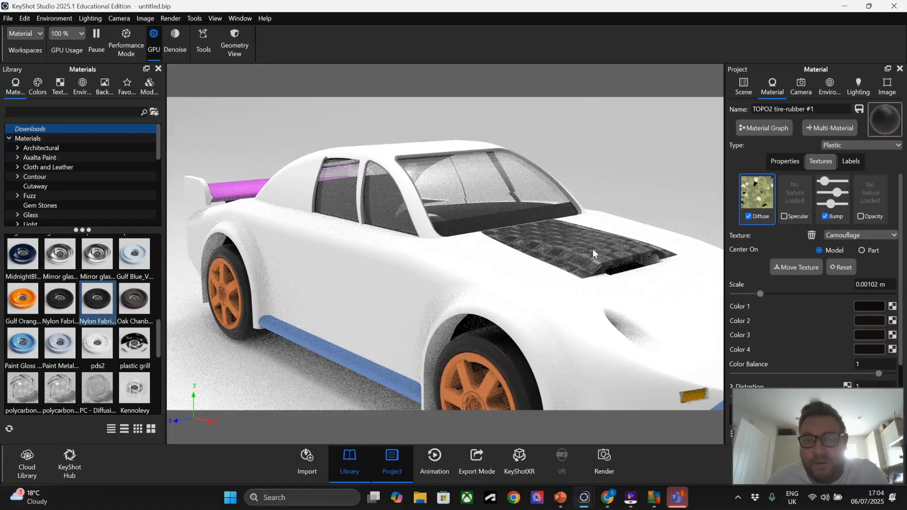
drag(606, 274, 563, 349)
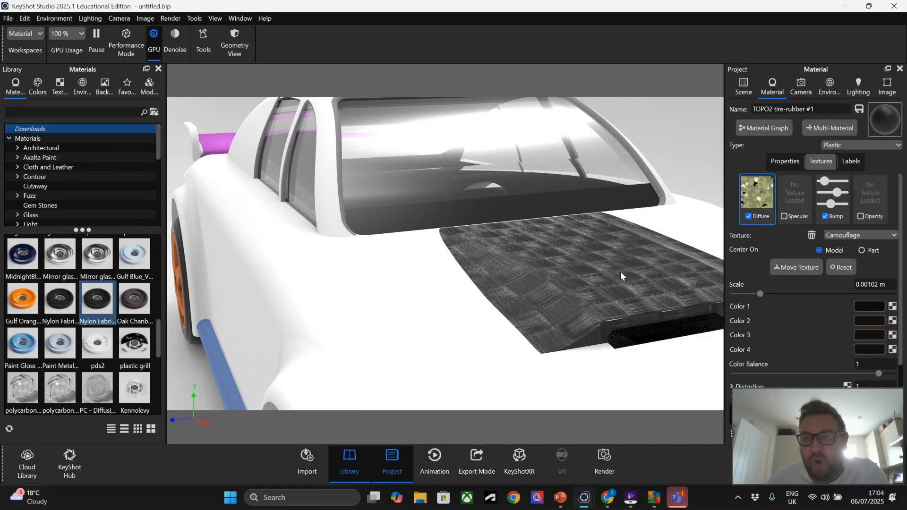
click(608, 295)
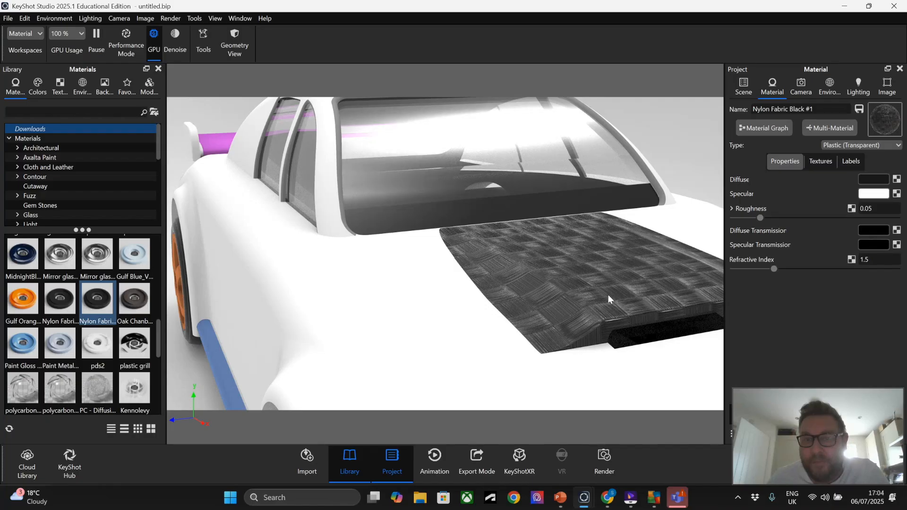
click(819, 162)
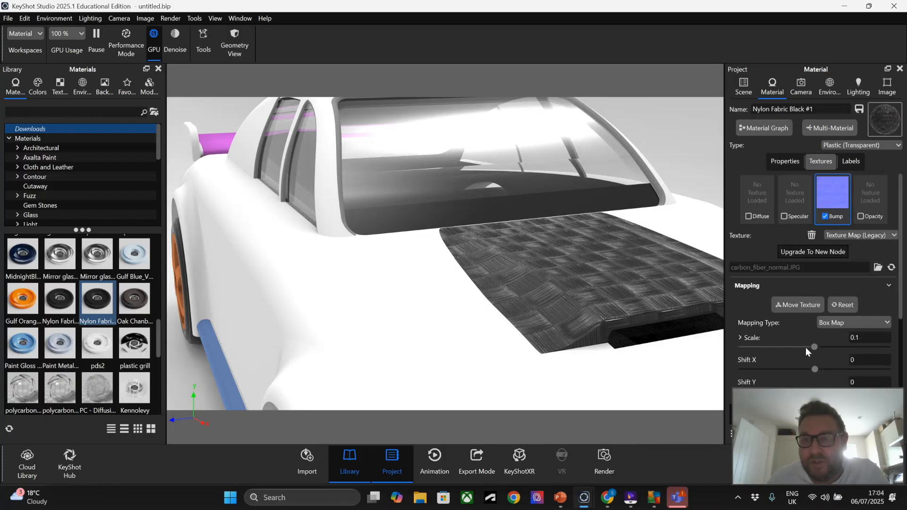
drag(809, 348, 757, 345)
click(757, 346)
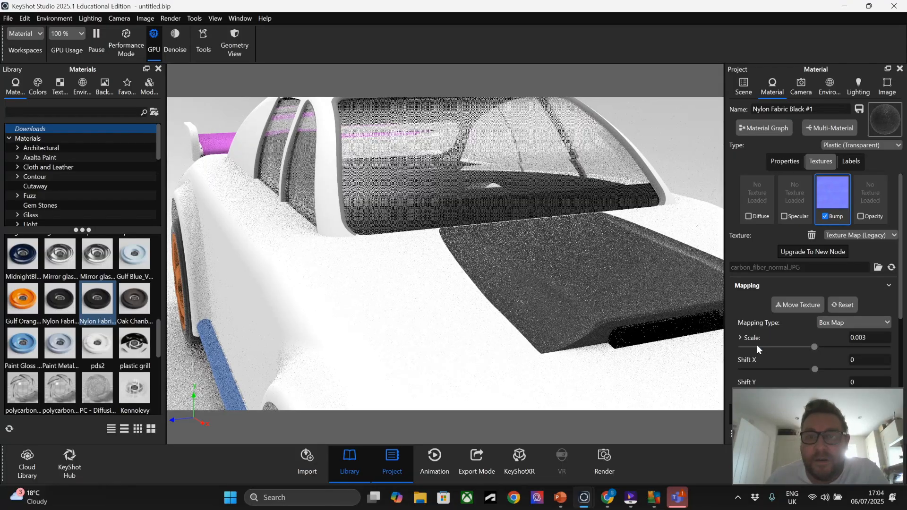
click(828, 347)
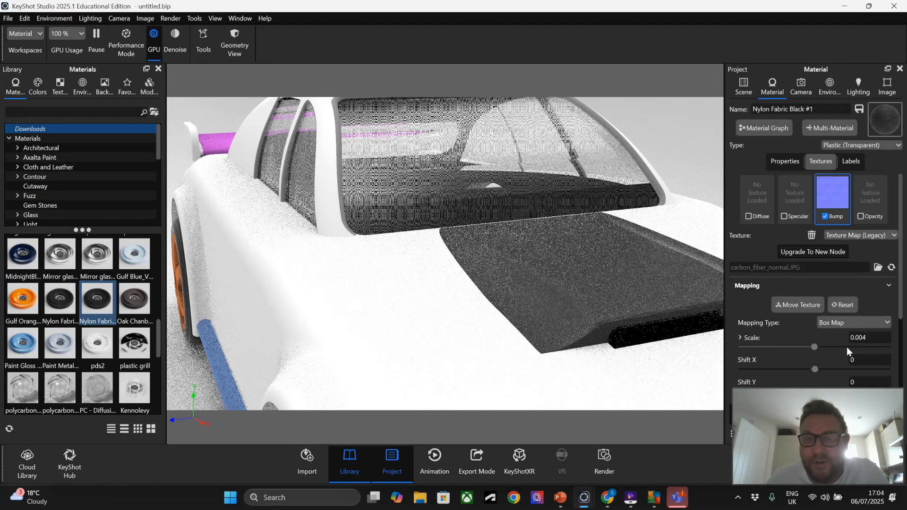
click(866, 346)
click(864, 347)
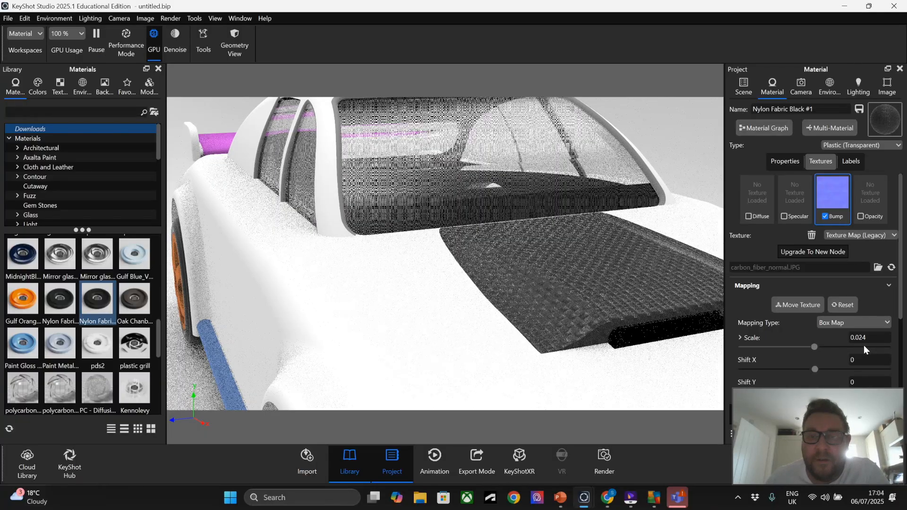
Reframe the whole car in a front three-quarter view to examine the bonnet and windows.
drag(460, 228, 414, 214)
scroll(414, 214, down, 5)
mouse_move(361, 279)
mouse_down()
mouse_move(405, 280)
mouse_move(358, 274)
mouse_up()
right_click(371, 275)
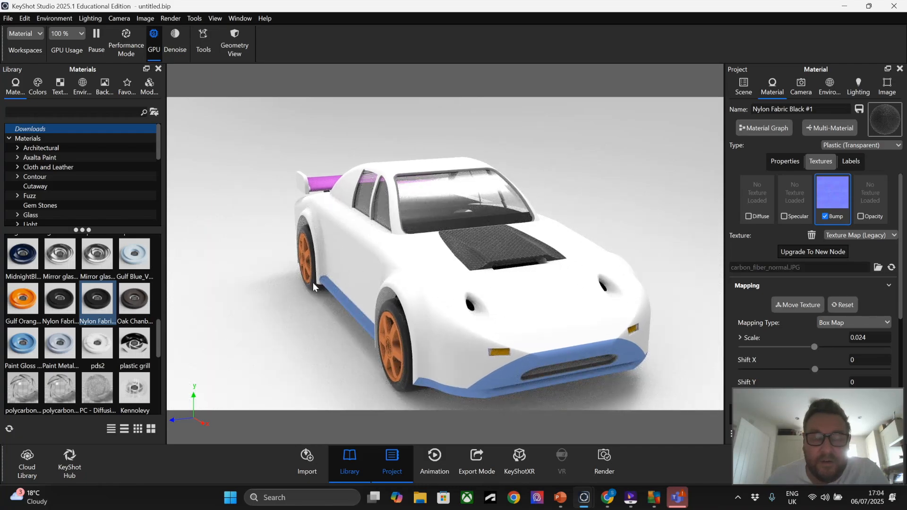
click(266, 300)
middle_drag(274, 306, 307, 302)
drag(308, 302, 342, 311)
scroll(361, 272, down, 2)
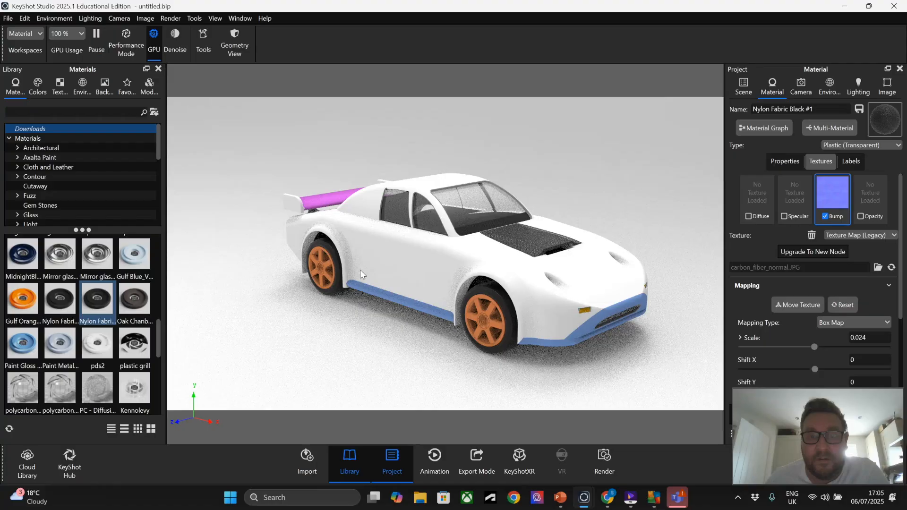
Browse the downloaded materials and show the Anodized materials of the Metal category.
scroll(67, 279, up, 10)
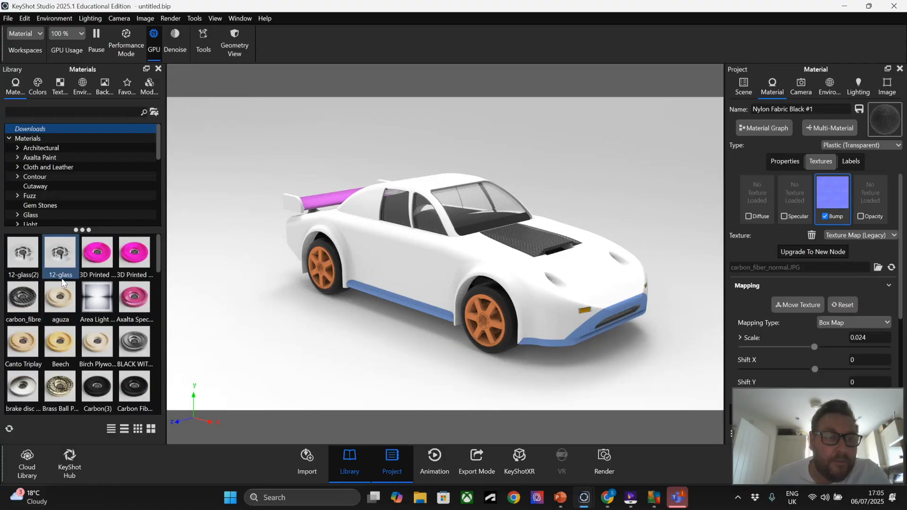
scroll(65, 286, down, 5)
scroll(46, 151, down, 1)
scroll(46, 150, down, 1)
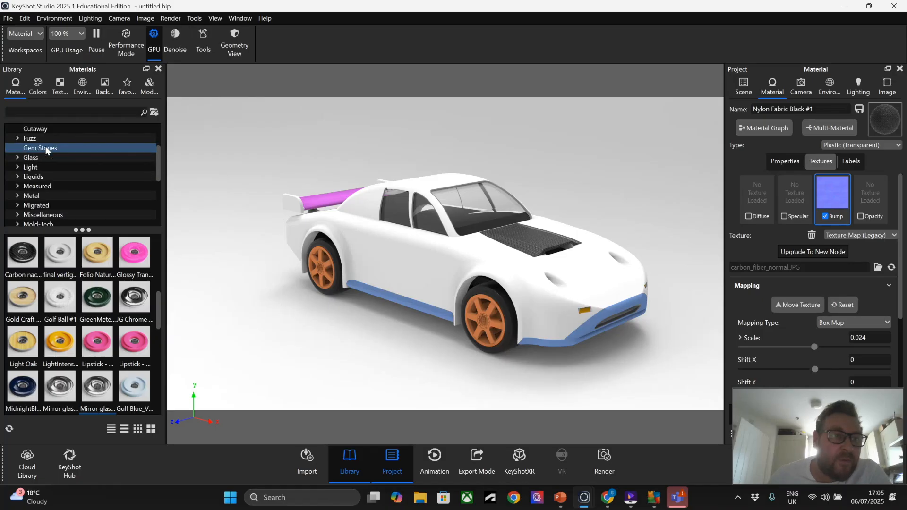
click(18, 196)
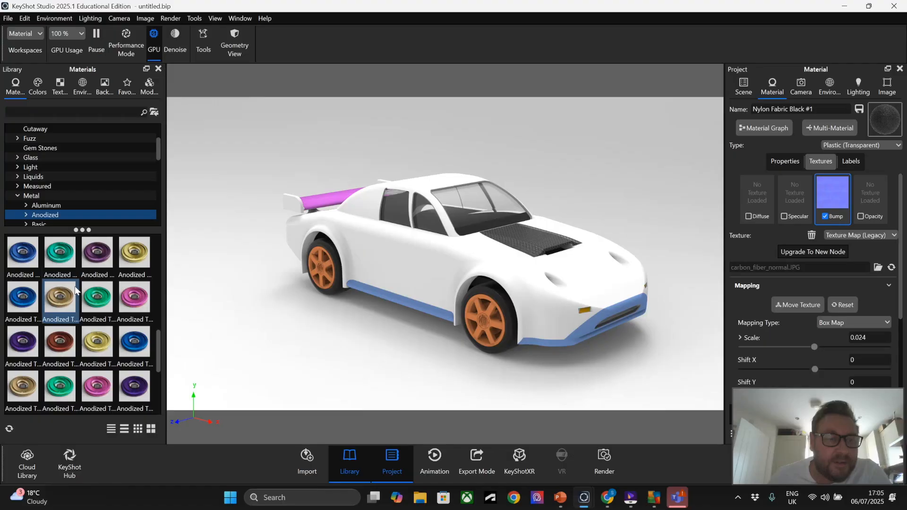
Try several anodized titanium finishes on the wheel rims, including gold.
drag(23, 386, 324, 270)
drag(59, 298, 324, 271)
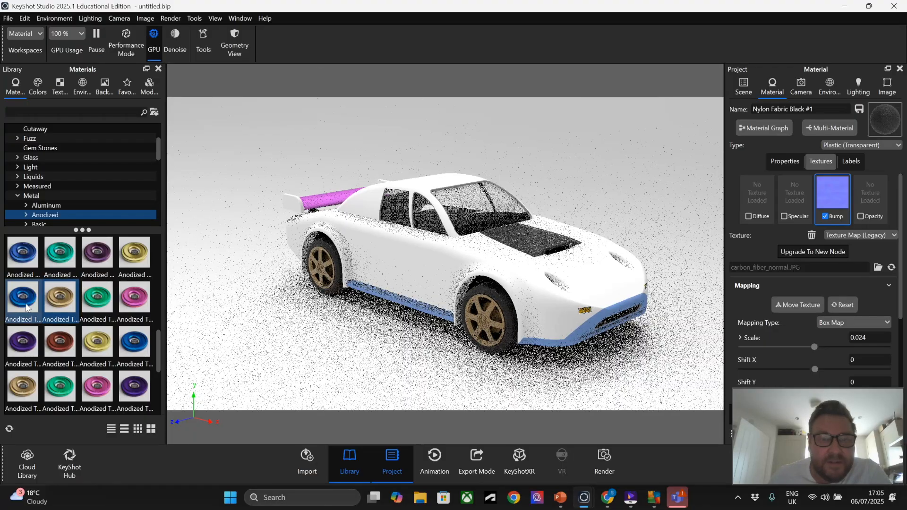
scroll(95, 392, down, 3)
drag(134, 305, 326, 273)
Apply a blue anodized titanium material to the wheel rims and look through further anodized finishes.
drag(97, 298, 323, 267)
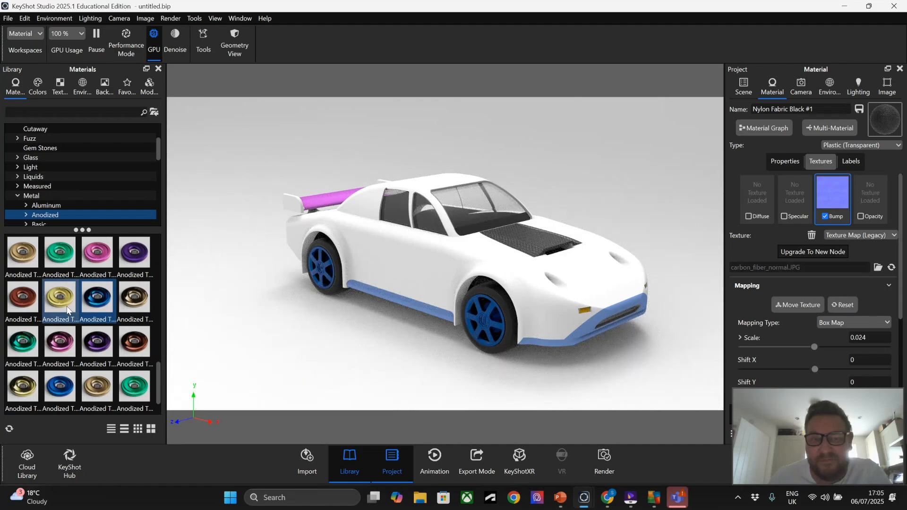
mouse_move(49, 348)
scroll(95, 378, down, 1)
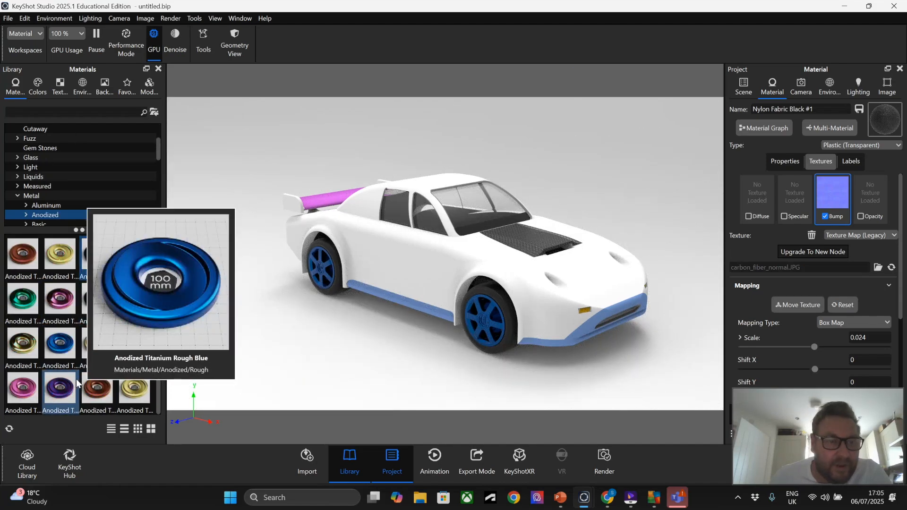
Apply the rough yellow-gold anodized titanium material to the wheel rims and examine the finish up close.
drag(132, 388, 326, 270)
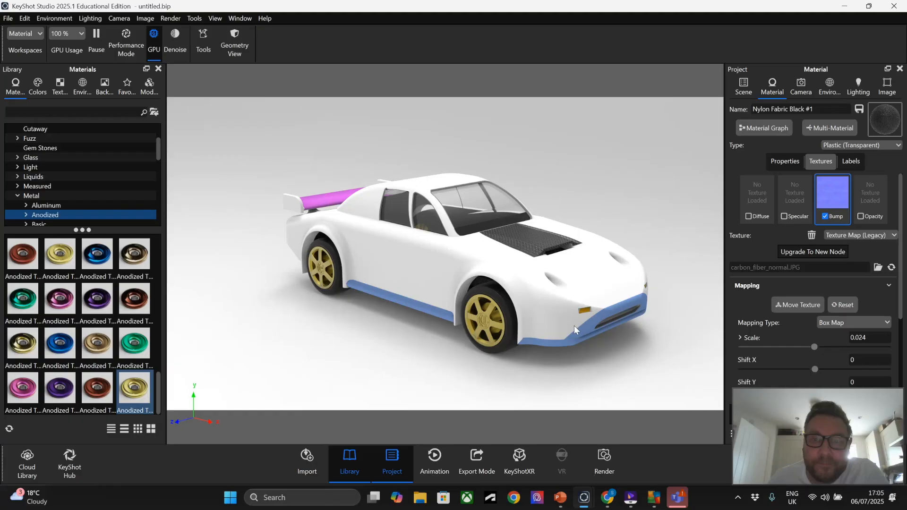
scroll(604, 325, up, 5)
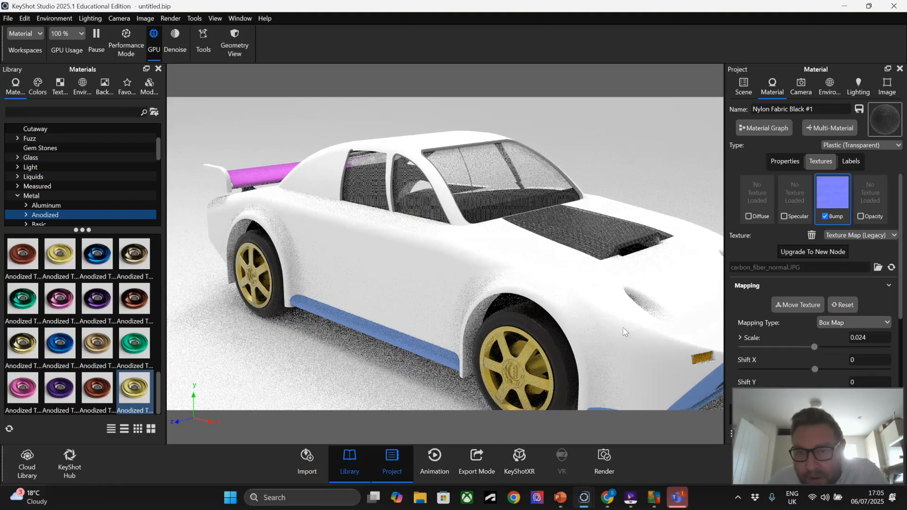
scroll(581, 301, up, 6)
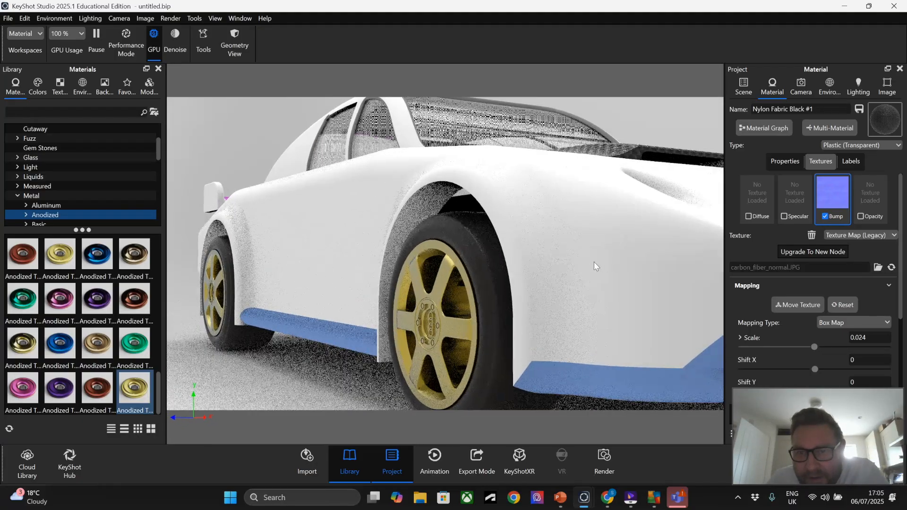
Apply the downloaded Car Reflector material to the orange front indicator light.
scroll(582, 243, up, 6)
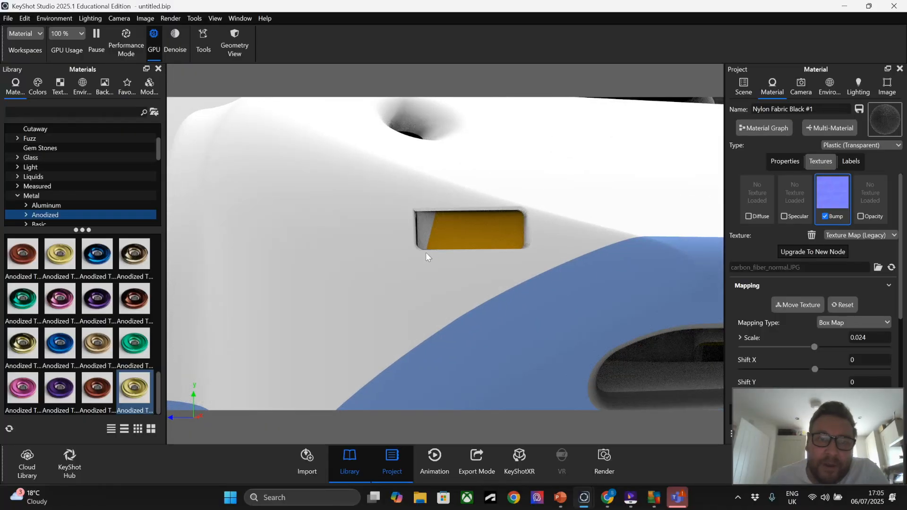
scroll(38, 138, up, 2)
click(36, 130)
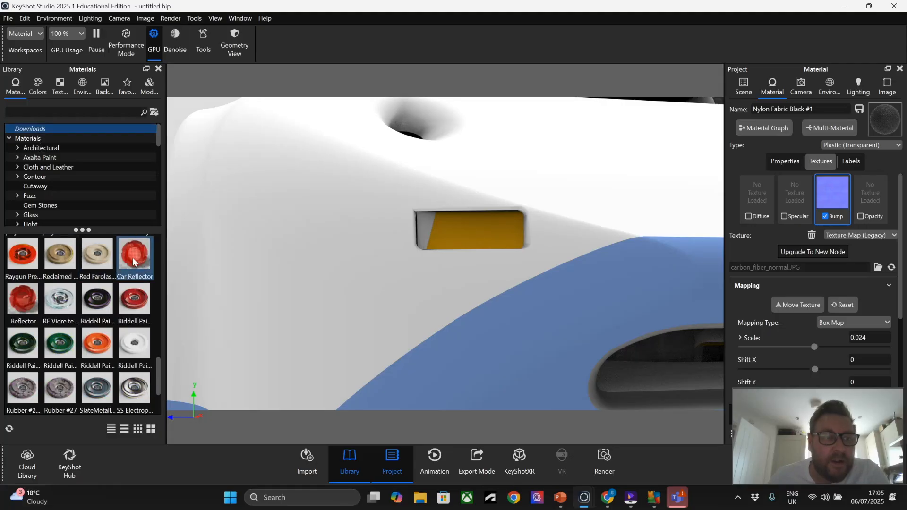
drag(134, 257, 458, 238)
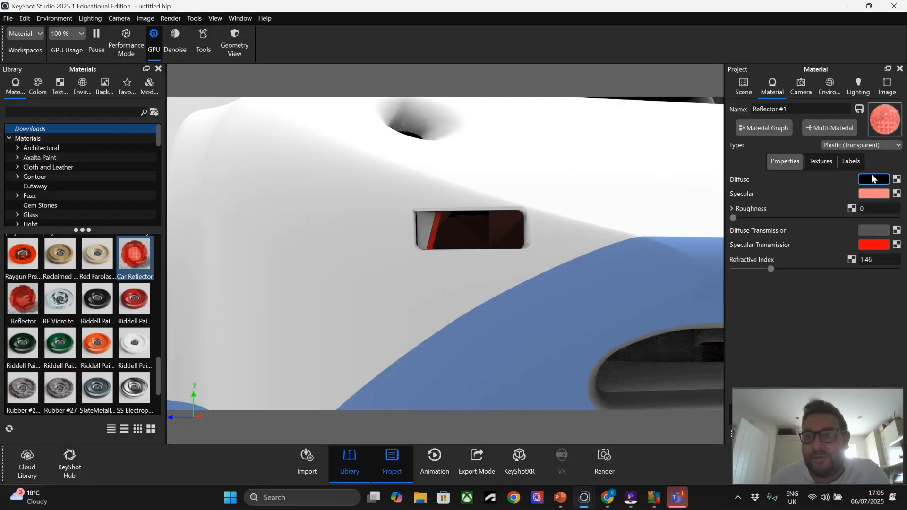
Set the front indicator reflector's specular colour to white FFFFFF and its specular transmission colour to near-white FFFEFE.
click(872, 196)
drag(804, 132, 760, 112)
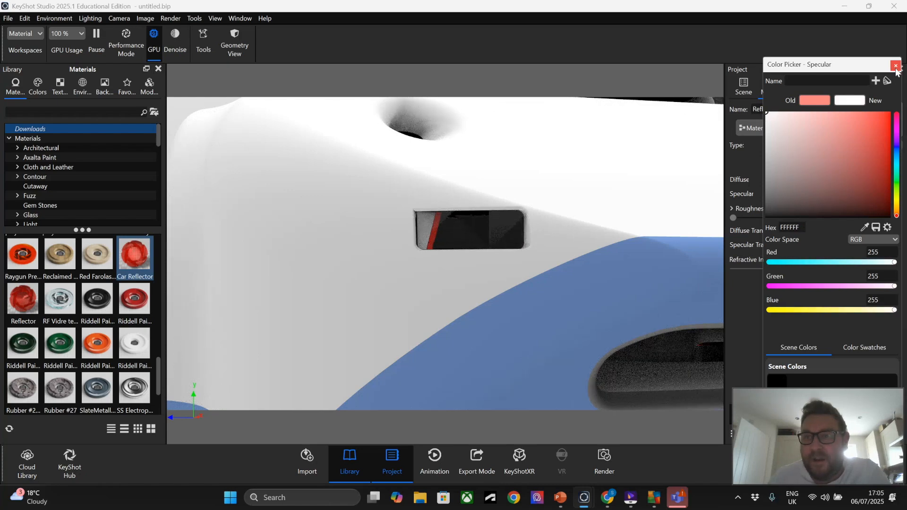
drag(850, 415, 709, 398)
click(890, 469)
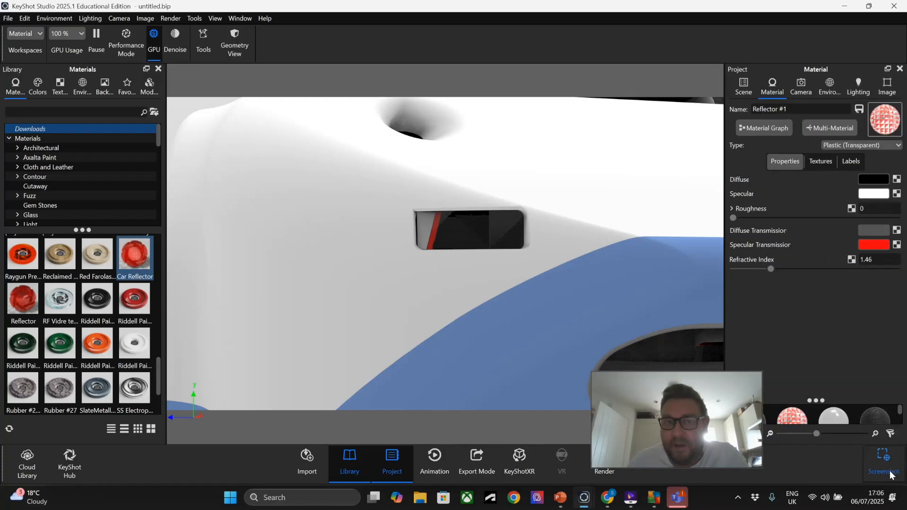
click(878, 245)
drag(812, 170, 766, 115)
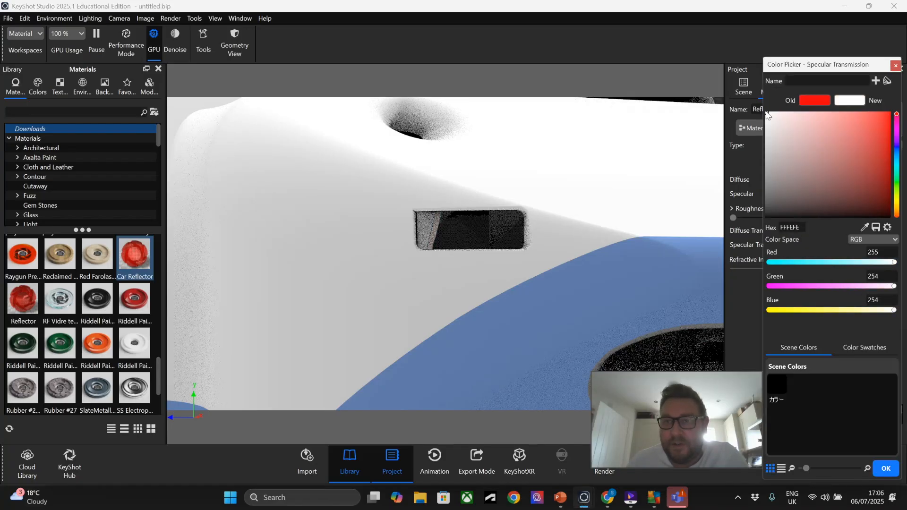
click(886, 468)
drag(726, 387, 840, 398)
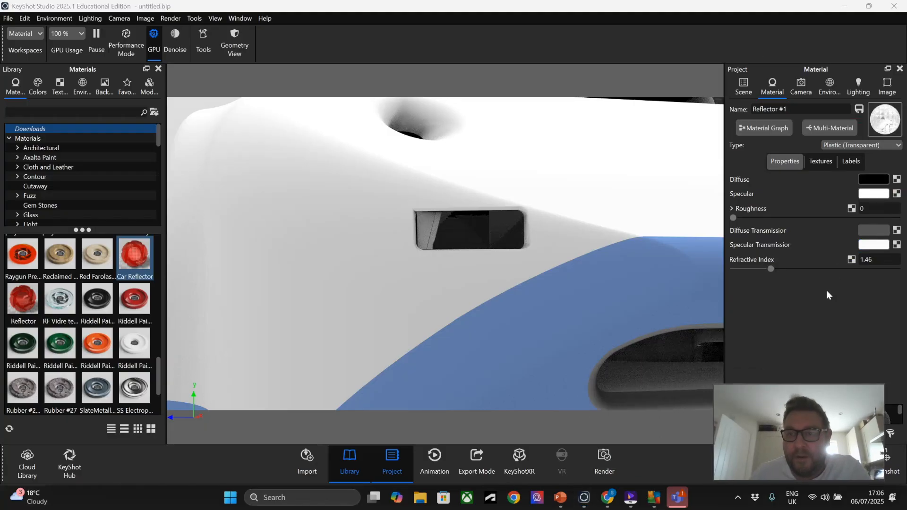
Set the bump texture scale of the front indicator's reflector material to 0.005.
click(826, 163)
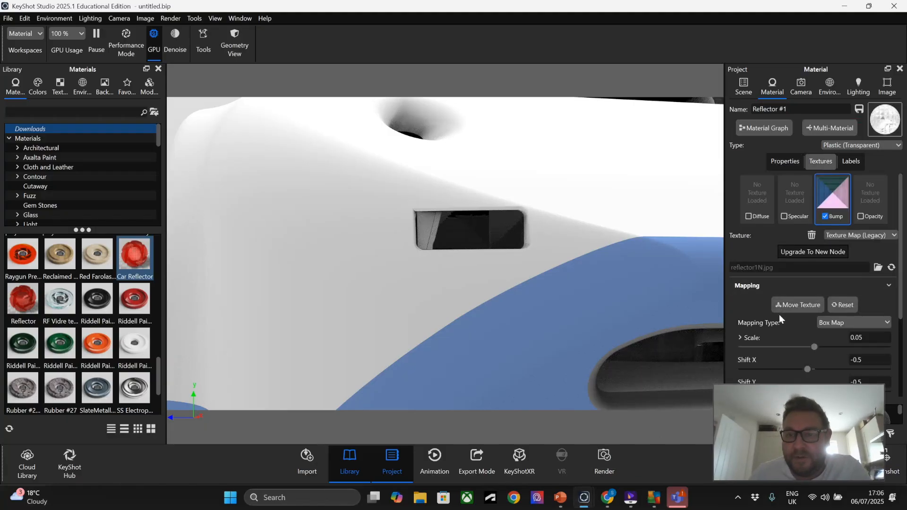
click(784, 346)
click(778, 348)
click(773, 347)
click(763, 346)
click(762, 347)
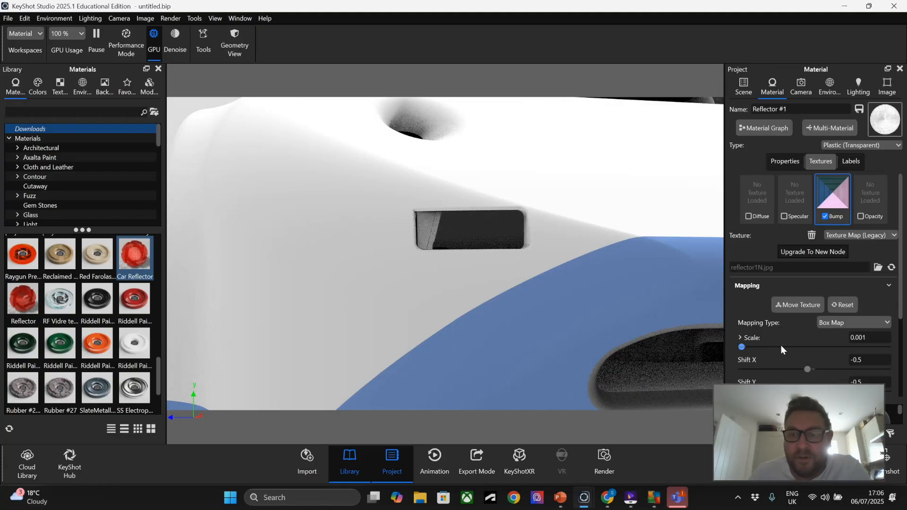
click(776, 347)
click(786, 347)
click(784, 348)
click(785, 347)
click(785, 347)
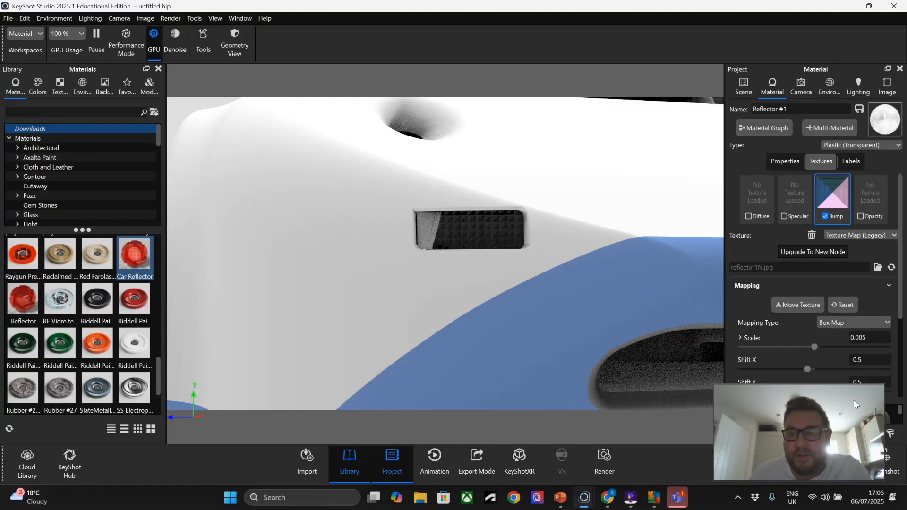
Try paints from the Axalta Hot Hues collection, including the blue Techno, on the car's side skirts and front bumper trim.
scroll(634, 310, down, 3)
scroll(634, 310, down, 4)
drag(634, 310, 658, 334)
scroll(591, 311, down, 3)
scroll(566, 255, up, 5)
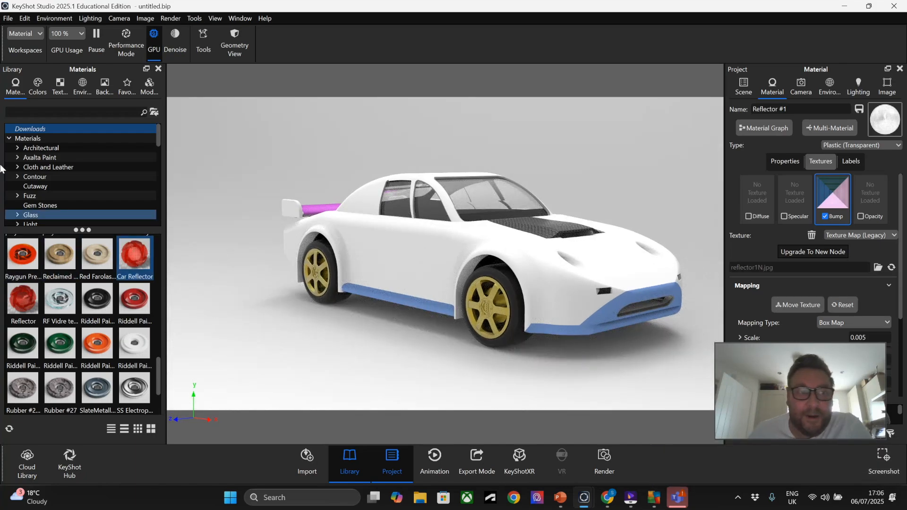
click(17, 158)
click(42, 168)
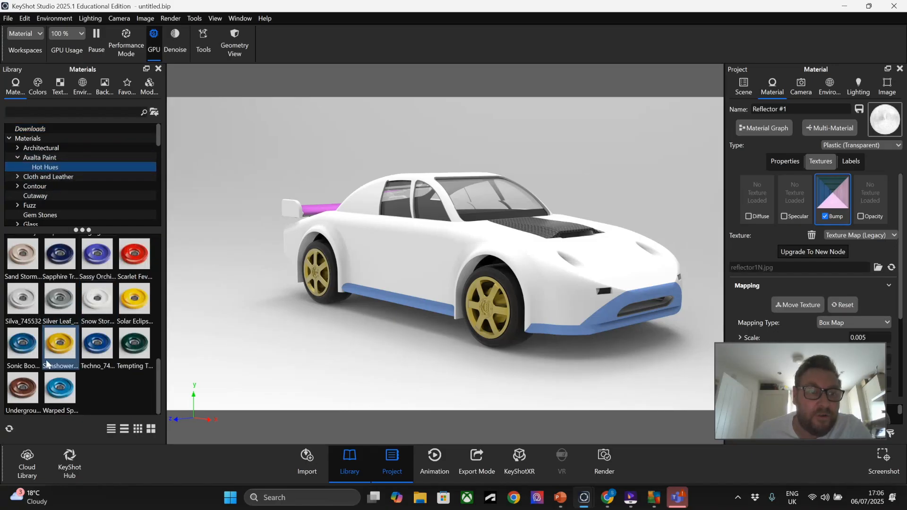
drag(60, 387, 379, 297)
drag(85, 351, 381, 294)
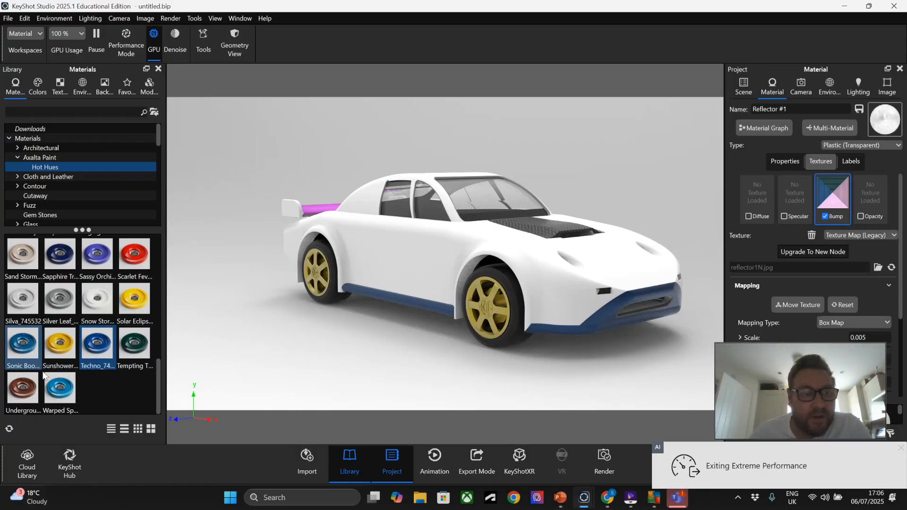
Apply a glossy blue material from the Paint category to the side skirts, bumper trim and rear spoiler.
scroll(47, 177, down, 3)
click(32, 177)
scroll(46, 177, down, 6)
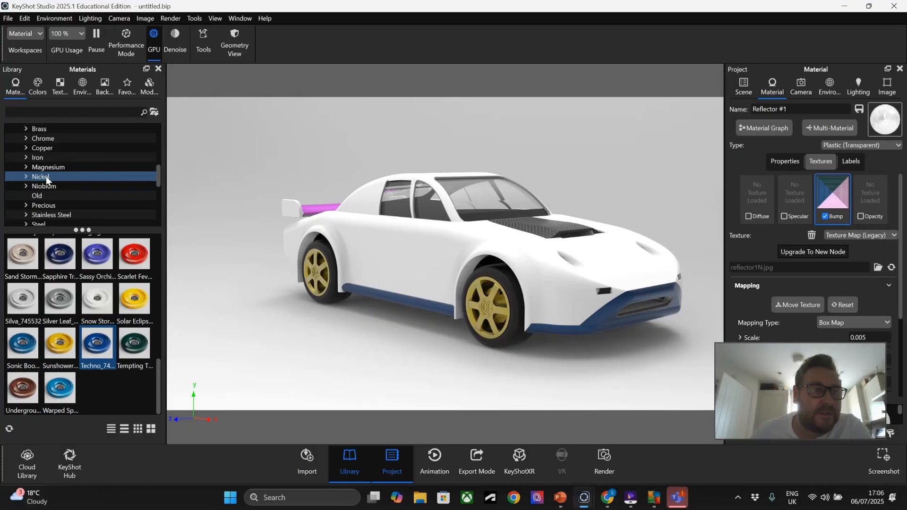
scroll(47, 177, down, 1)
click(41, 187)
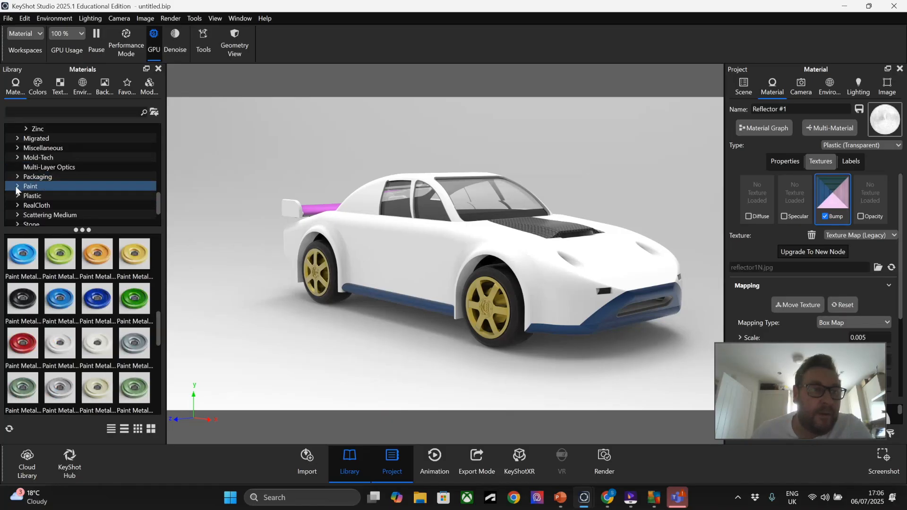
mouse_move(17, 262)
mouse_down()
mouse_move(397, 291)
mouse_move(399, 299)
mouse_up()
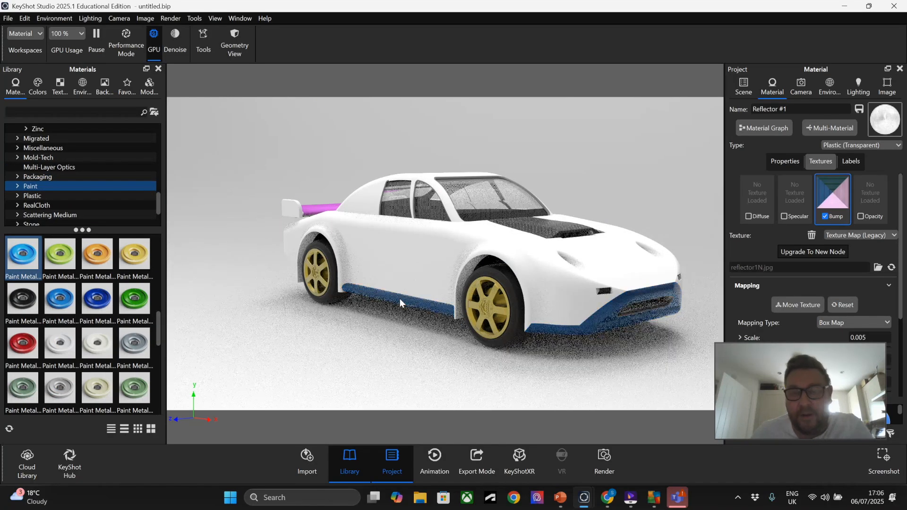
drag(223, 261, 272, 278)
drag(33, 258, 291, 192)
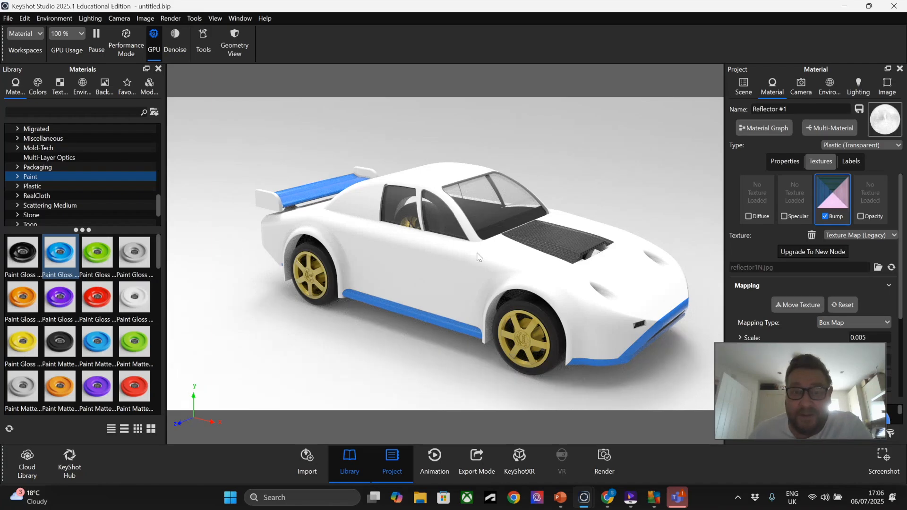
Apply the downloaded Car Reflector material to the red rear lights.
drag(267, 292, 202, 321)
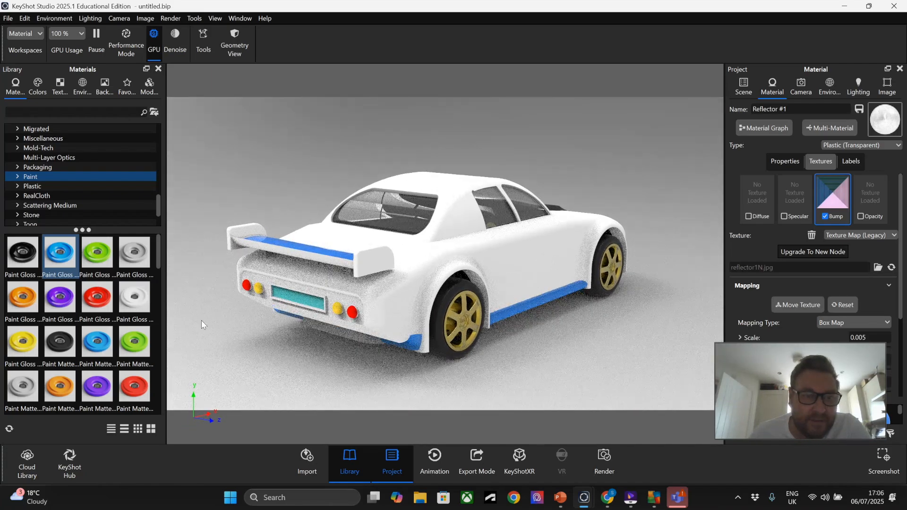
scroll(45, 133, up, 6)
scroll(45, 132, up, 3)
click(45, 129)
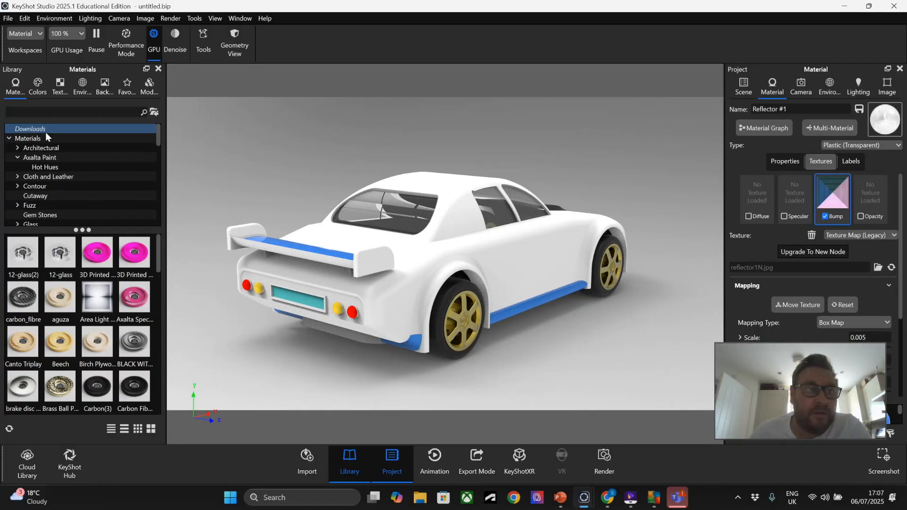
scroll(101, 371, down, 10)
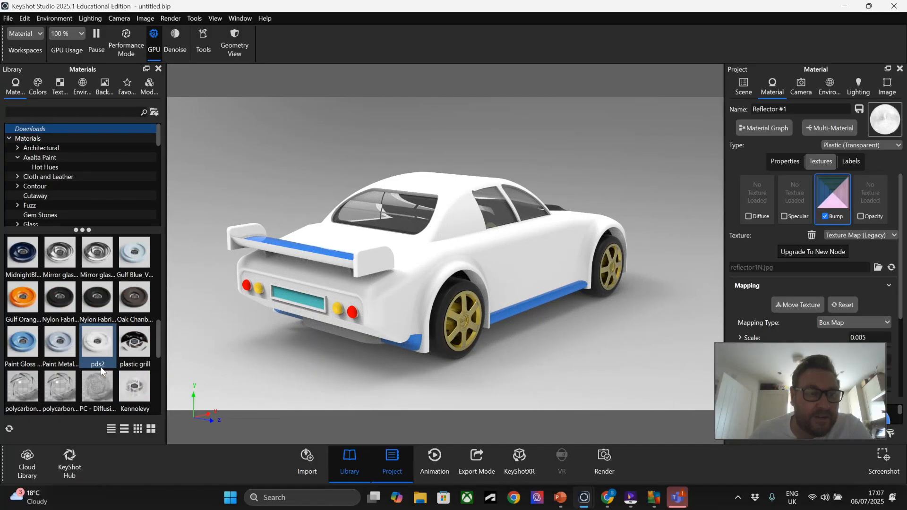
drag(135, 299, 352, 313)
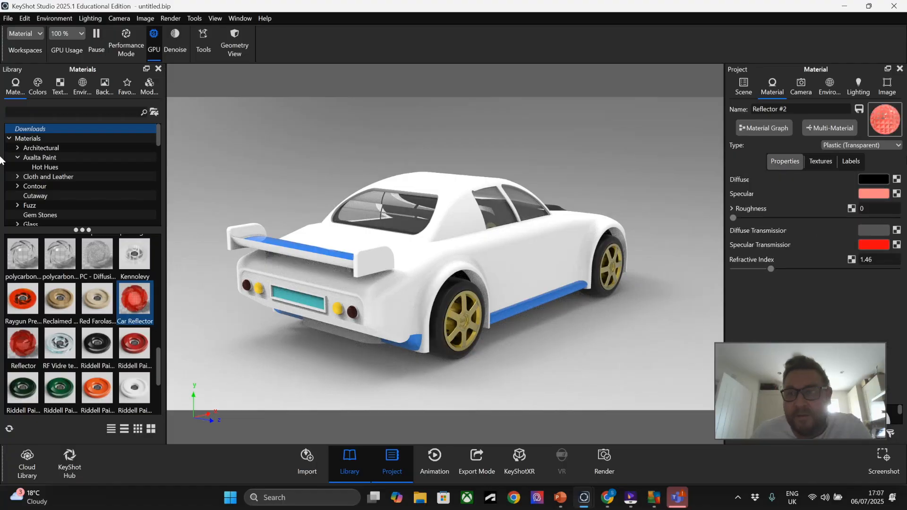
Set the bump texture scale of the red rear lights' reflector material to 0.002.
click(836, 160)
scroll(829, 275, down, 3)
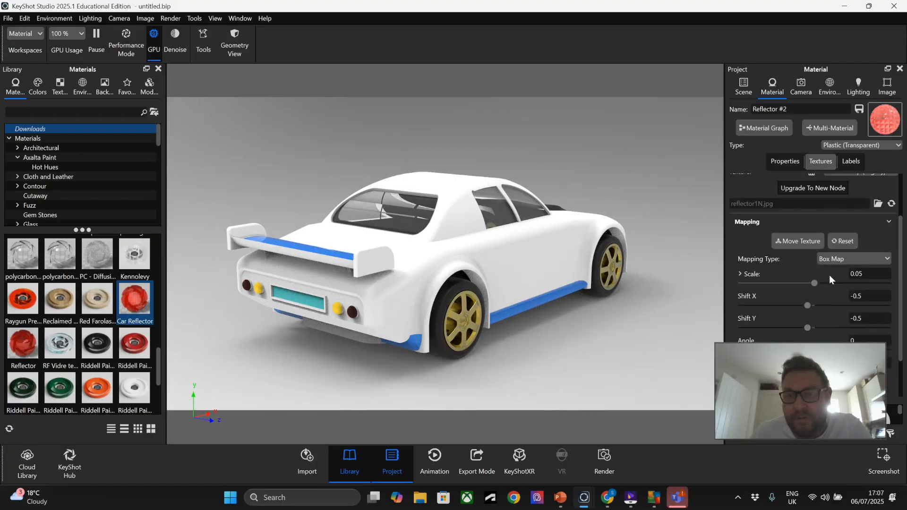
drag(810, 284, 766, 284)
Examine the reflector pattern on the outer rear light up close.
scroll(419, 278, up, 10)
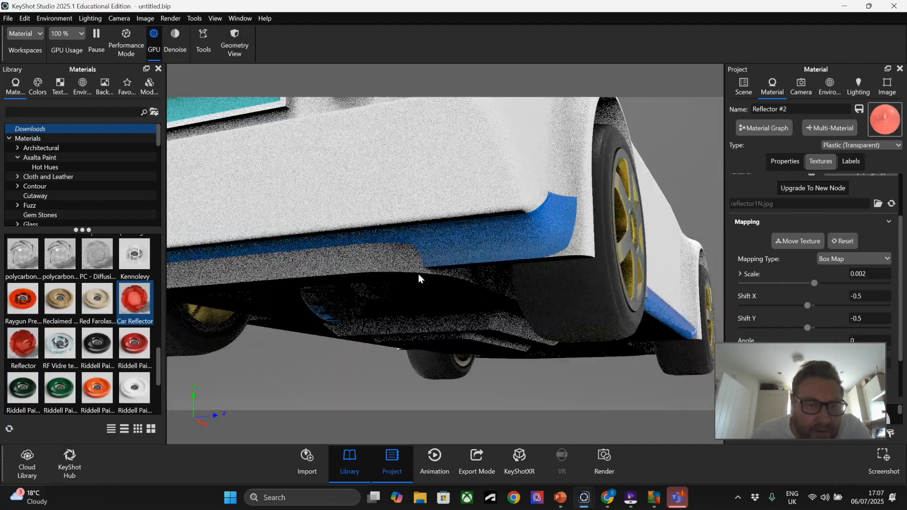
scroll(411, 288, up, 3)
drag(404, 303, 401, 254)
scroll(397, 238, down, 5)
scroll(396, 238, up, 10)
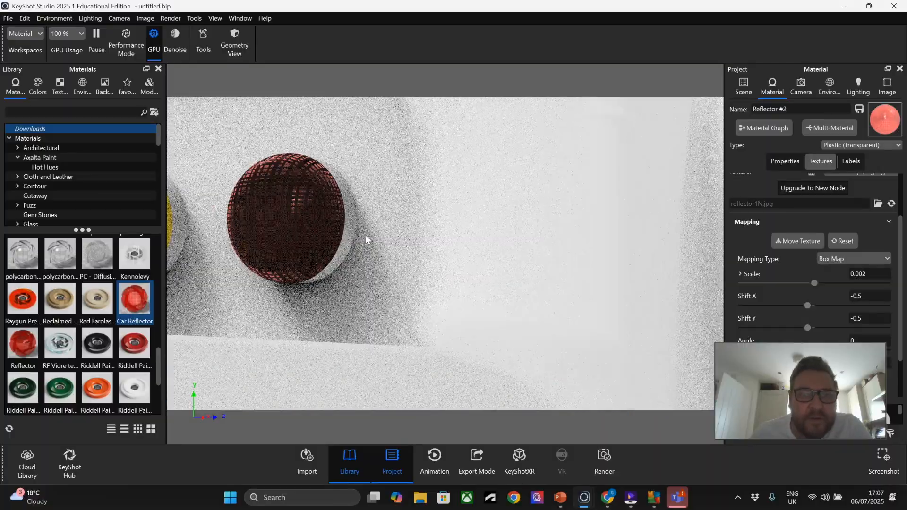
scroll(348, 228, down, 8)
scroll(314, 210, up, 3)
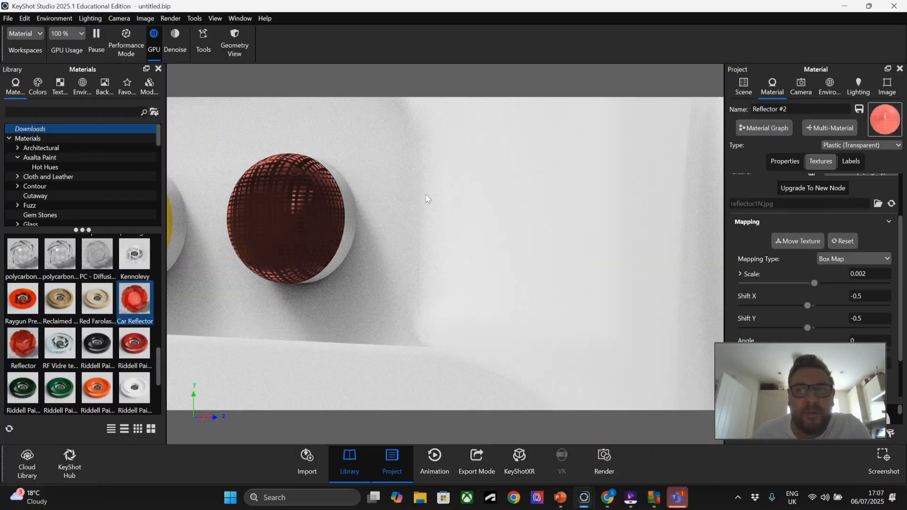
scroll(525, 360, down, 6)
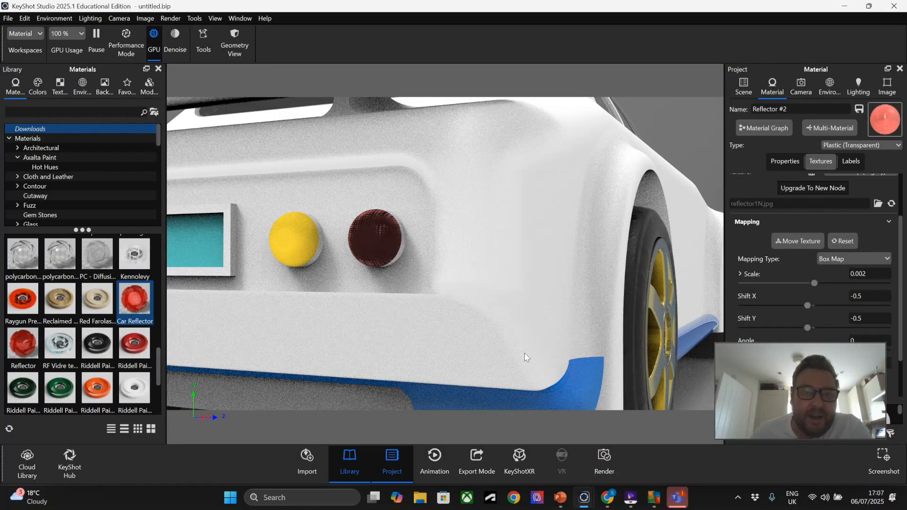
Apply the Car Reflector material to the yellow rear light and set its specular colour to amber FEC500.
scroll(302, 328, up, 2)
drag(135, 309, 325, 245)
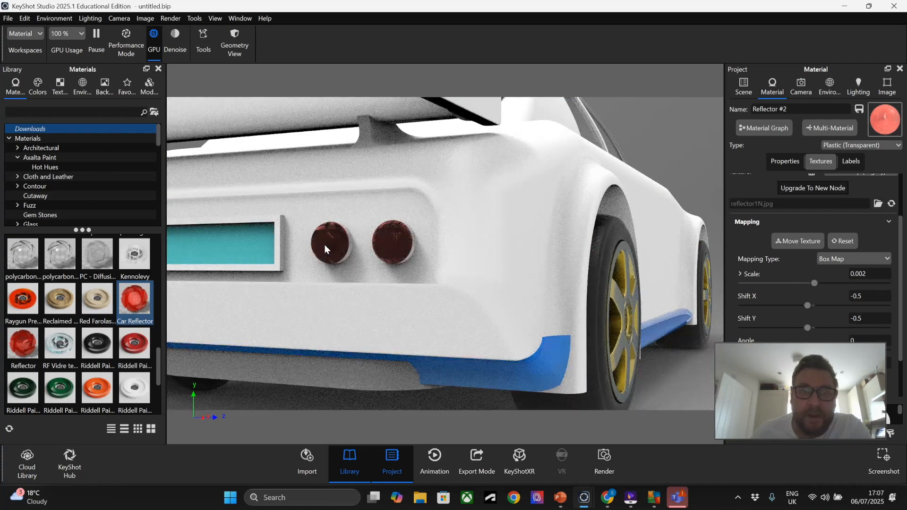
click(868, 193)
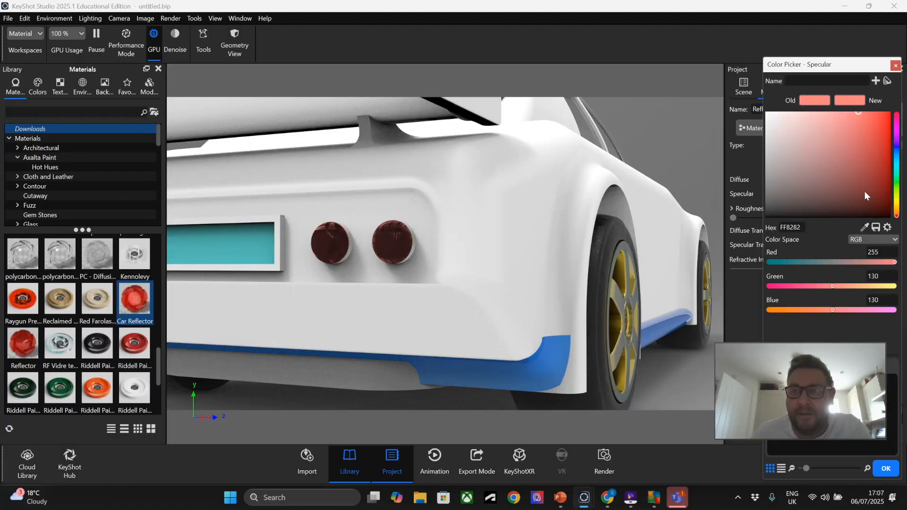
click(897, 201)
click(890, 114)
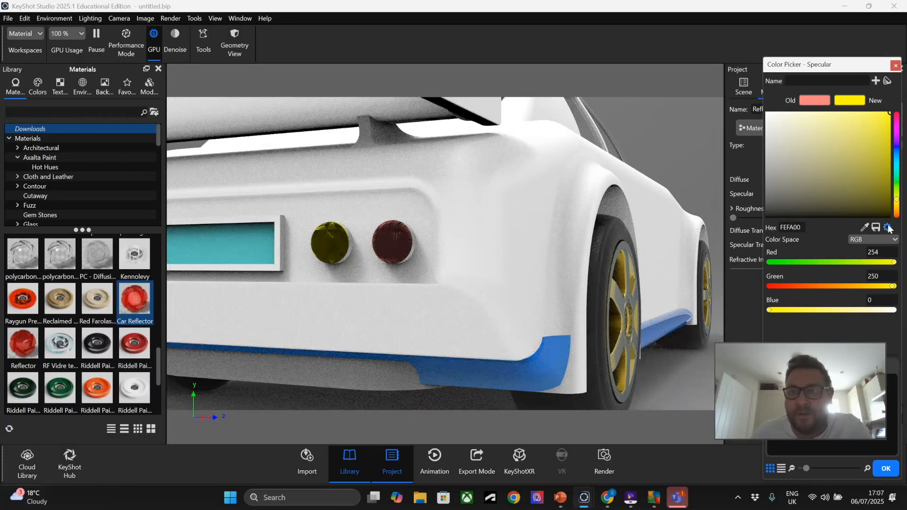
click(897, 207)
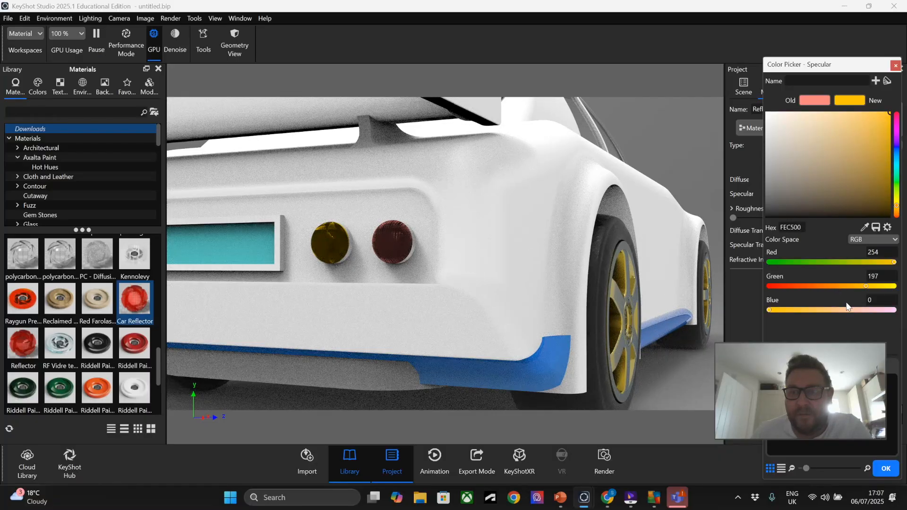
click(883, 468)
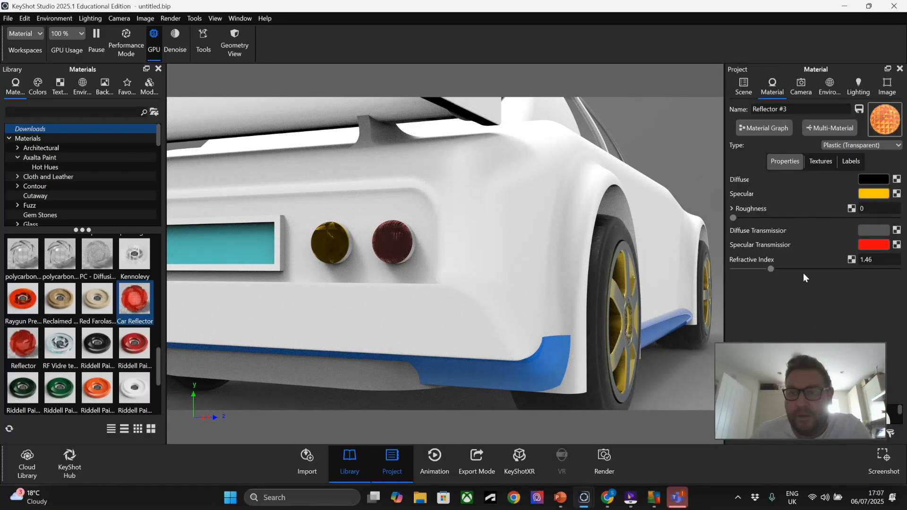
Set the bump texture scale of the yellow rear lights' reflector material to 0.001.
click(826, 160)
scroll(806, 259, down, 1)
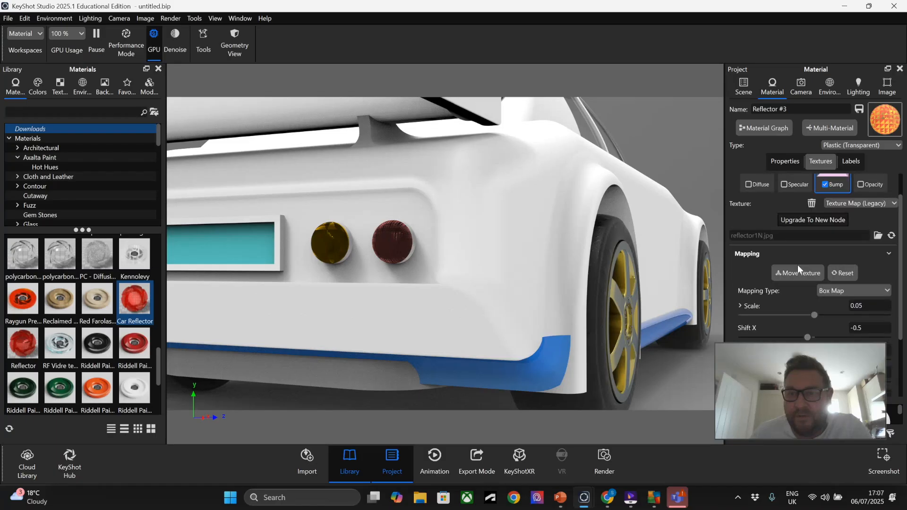
click(777, 315)
click(768, 316)
click(769, 316)
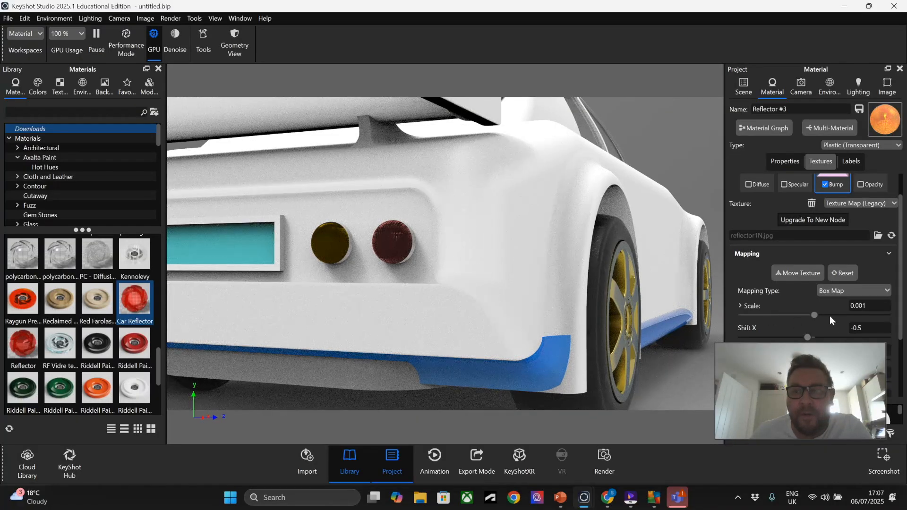
Try the tan Anodized metal material from the library on the car's wheels.
scroll(600, 281, down, 4)
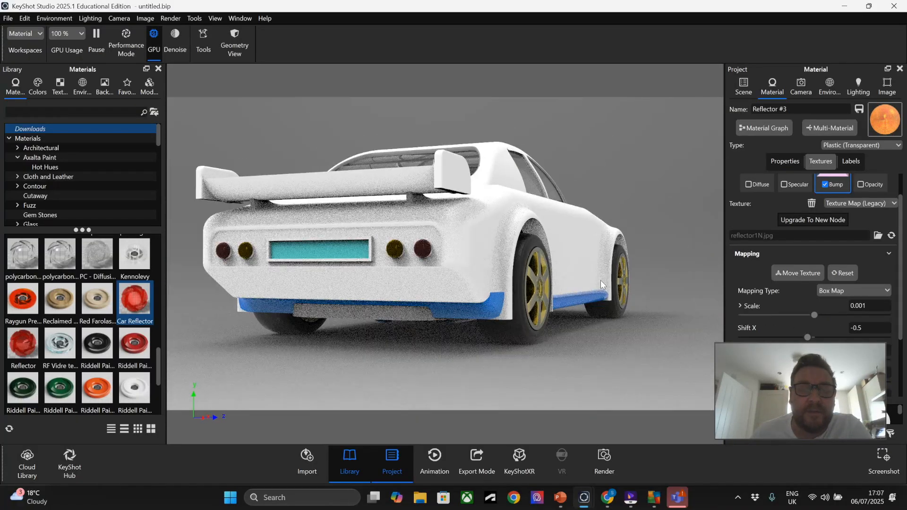
drag(556, 281, 239, 301)
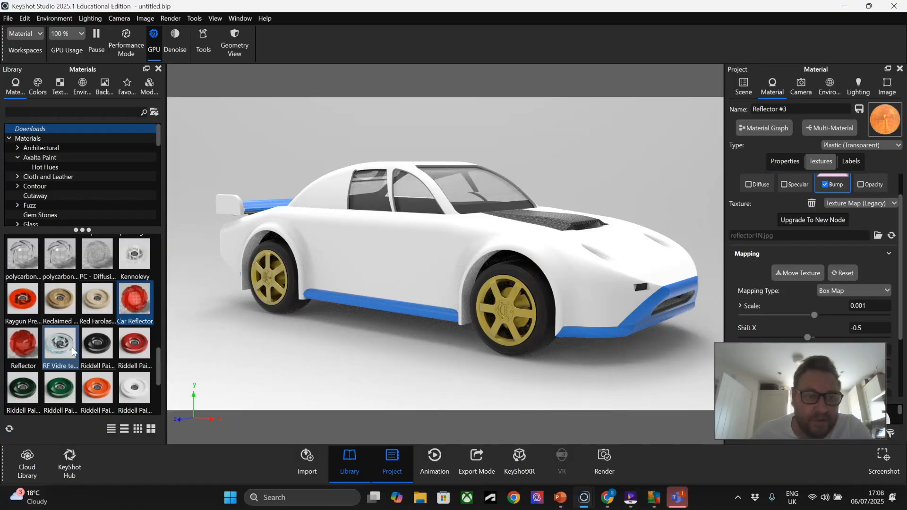
scroll(56, 189, down, 3)
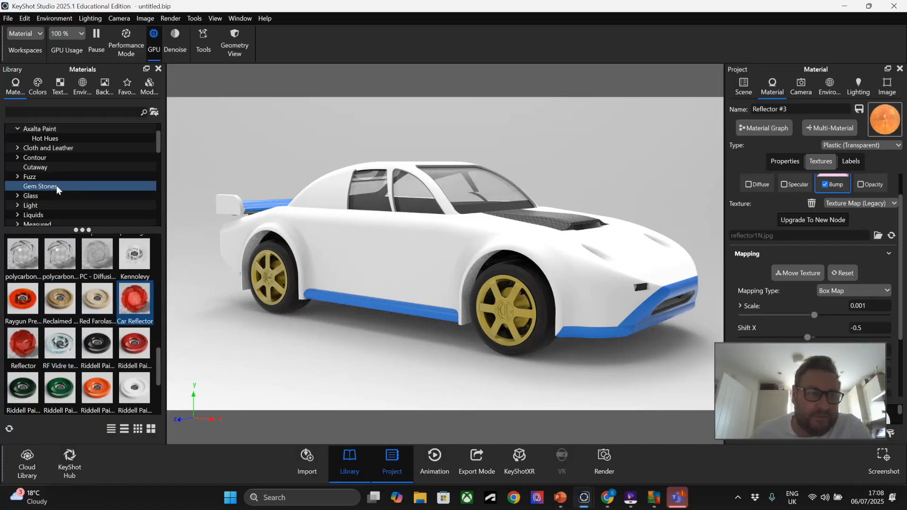
scroll(55, 189, up, 1)
click(56, 196)
drag(22, 254, 270, 277)
drag(360, 313, 350, 325)
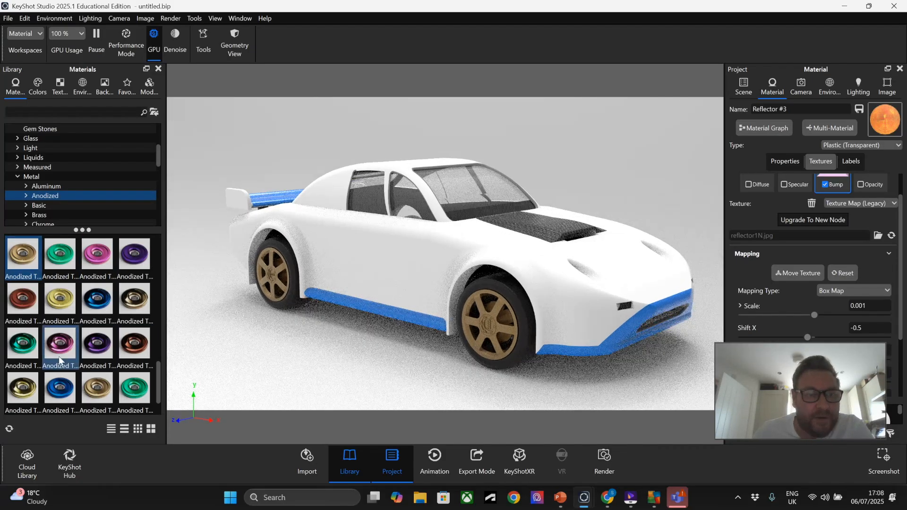
Try both basic Gold 24k materials from the precious metals library on the wheels, keeping the second, less polished one.
scroll(44, 189, down, 1)
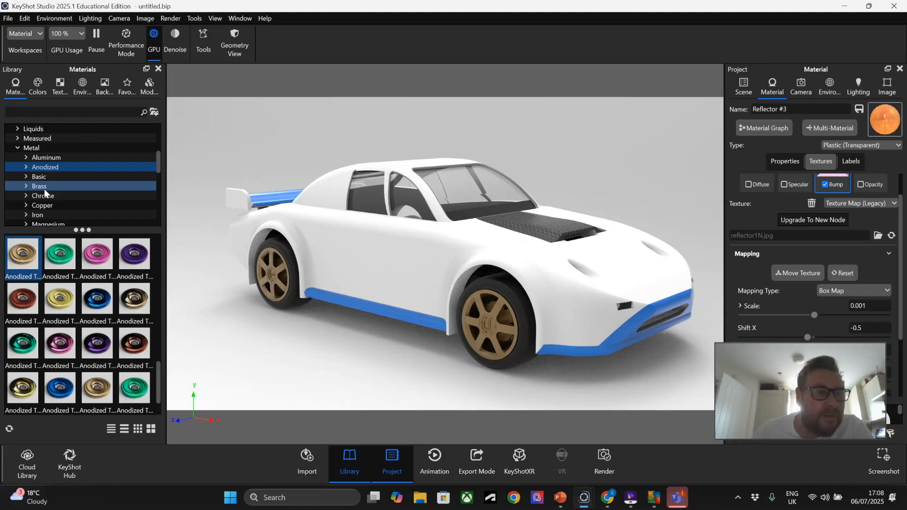
scroll(44, 189, down, 1)
scroll(65, 166, down, 1)
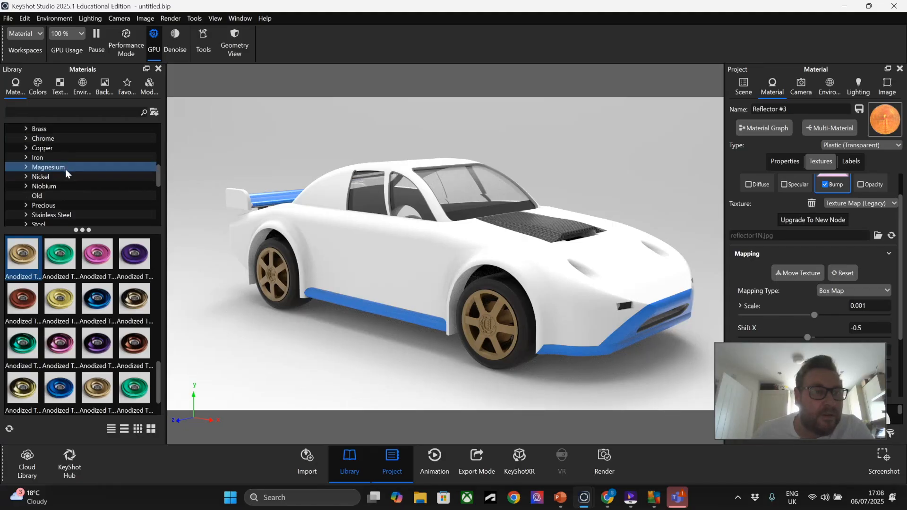
scroll(65, 169, down, 1)
click(26, 177)
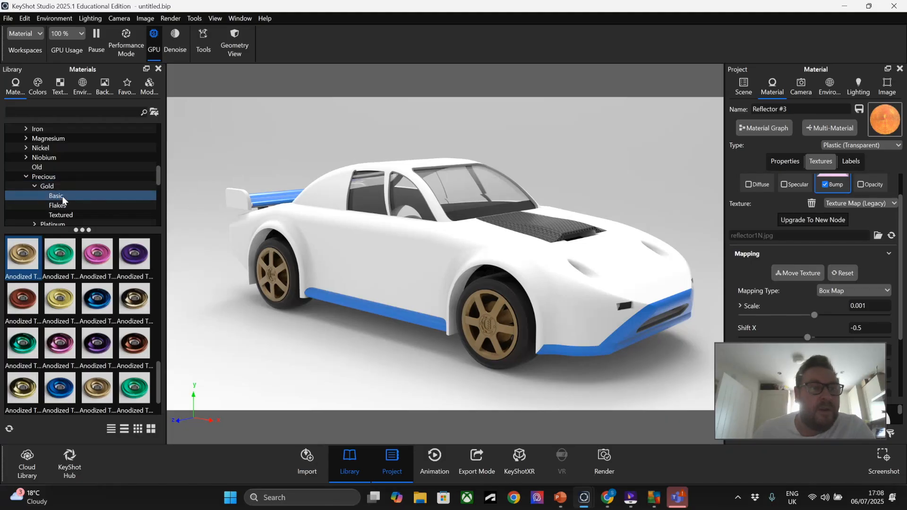
click(57, 196)
drag(31, 261, 276, 279)
drag(71, 263, 293, 283)
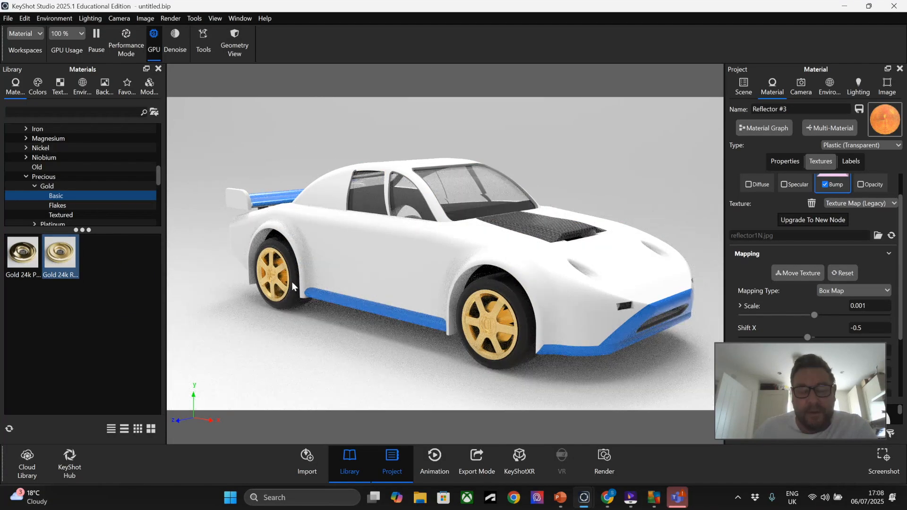
mouse_move(344, 306)
mouse_down()
mouse_move(375, 293)
mouse_move(355, 310)
mouse_up()
scroll(354, 311, down, 3)
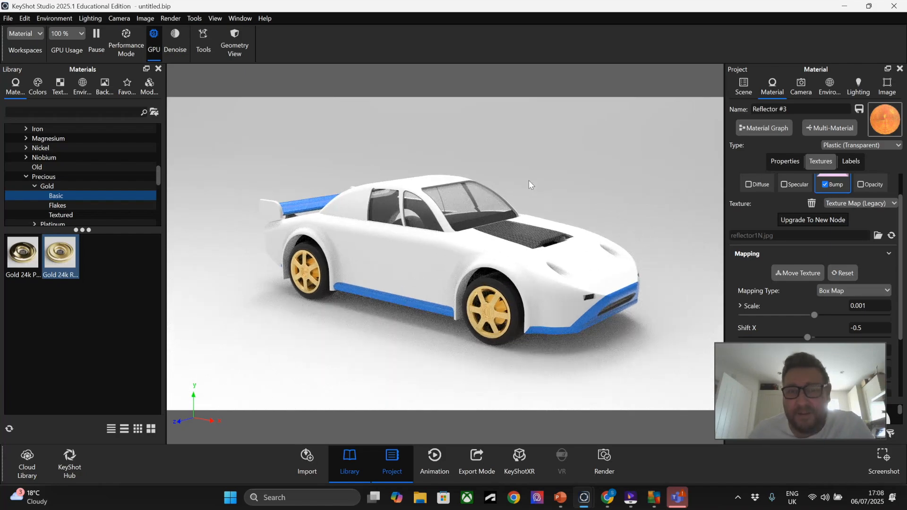
Find the paint materials in the library and apply Paint Gloss White to the car body.
drag(530, 179, 424, 220)
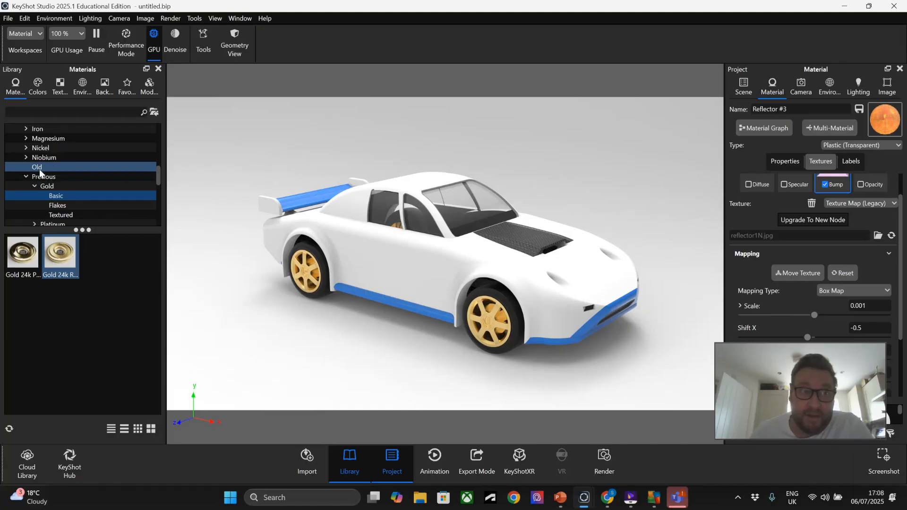
scroll(39, 169, up, 5)
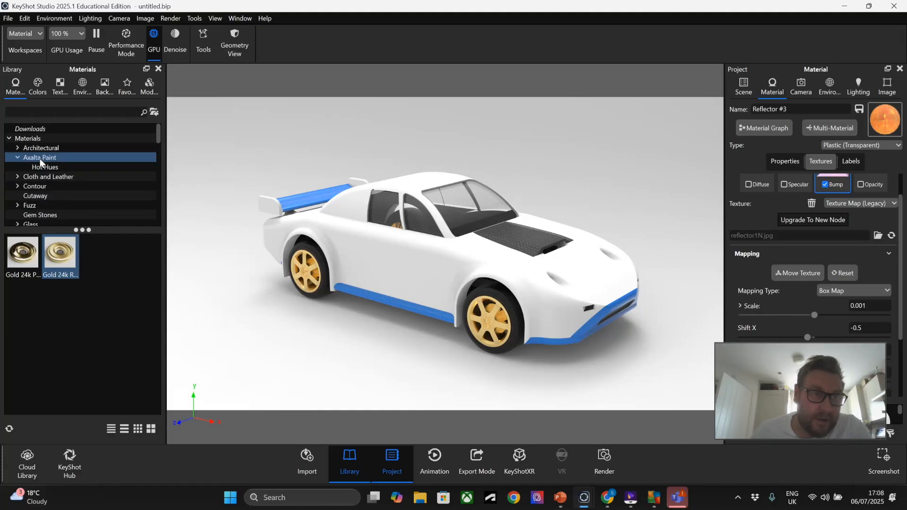
scroll(34, 169, down, 8)
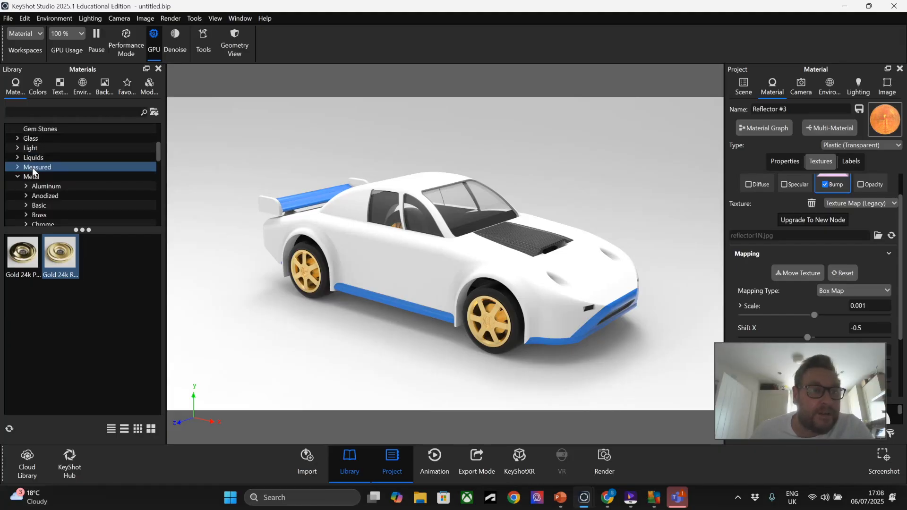
click(22, 175)
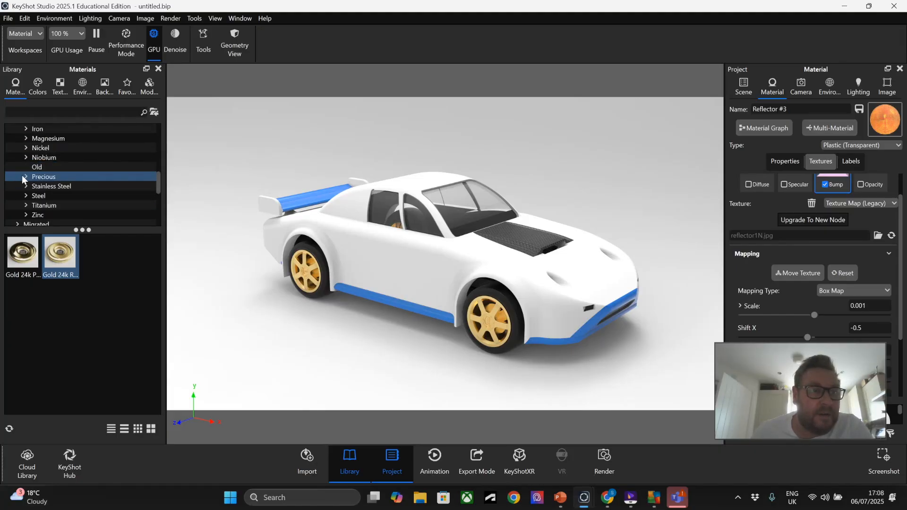
scroll(23, 170, up, 3)
click(18, 148)
scroll(32, 171, down, 2)
click(24, 179)
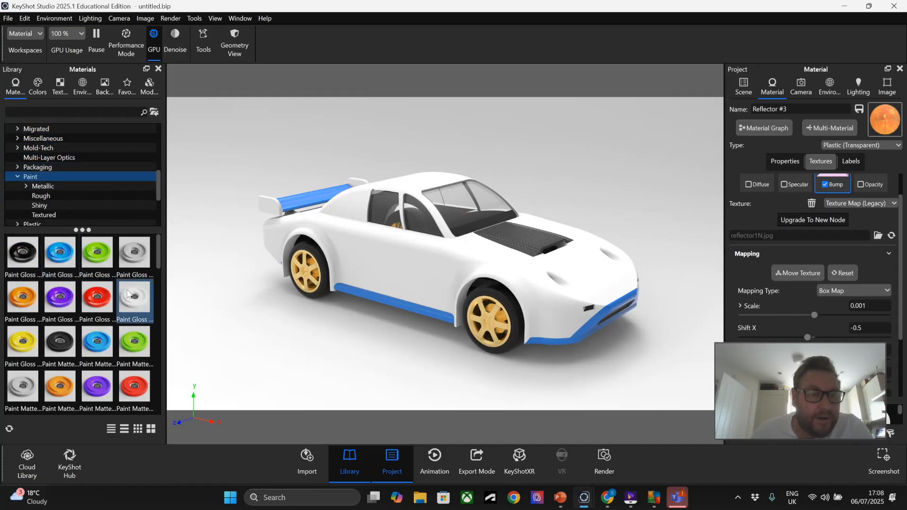
mouse_move(134, 297)
mouse_down()
mouse_move(269, 307)
mouse_move(411, 343)
mouse_move(418, 272)
mouse_move(396, 276)
mouse_up()
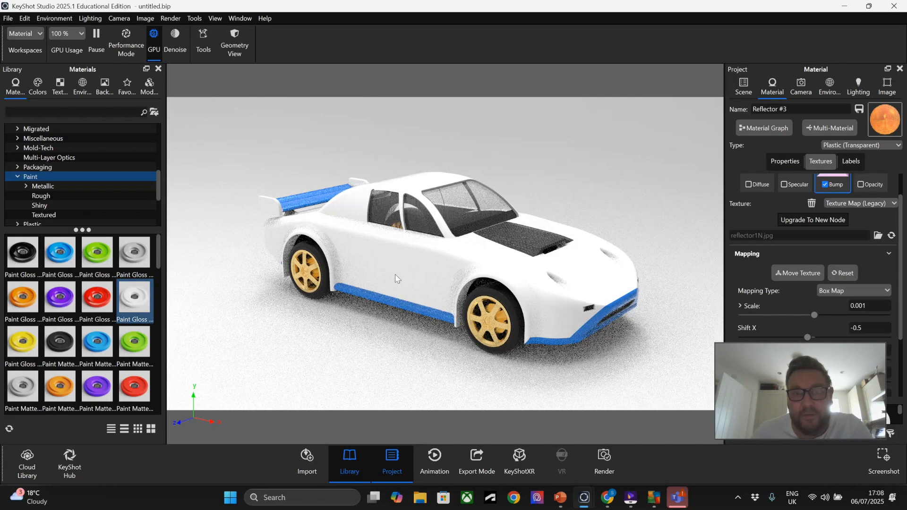
Add the "keyshot new" image as a texture label on the body's Paint Gloss White material.
double_click(439, 272)
click(852, 161)
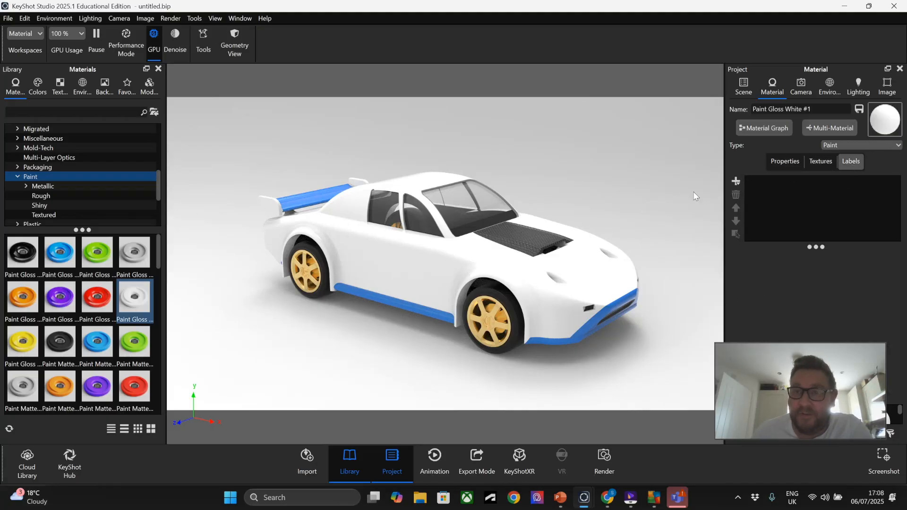
click(736, 183)
click(758, 178)
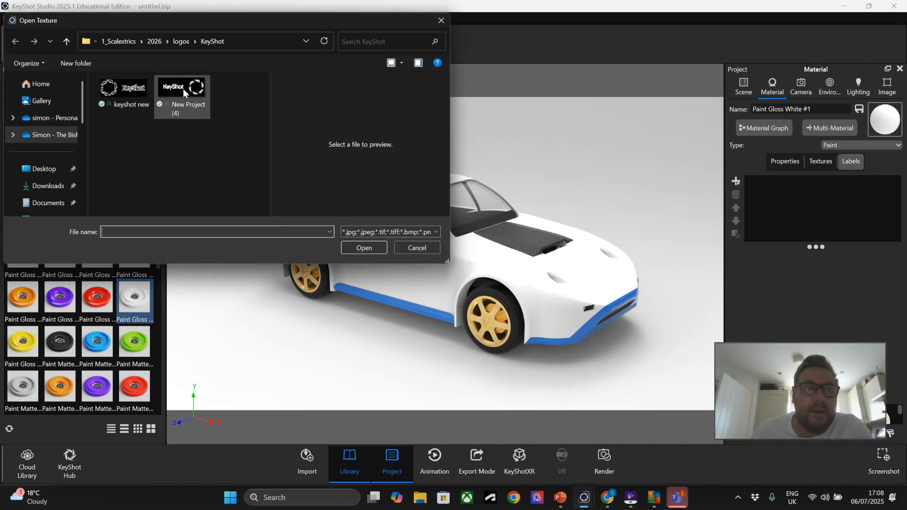
double_click(126, 88)
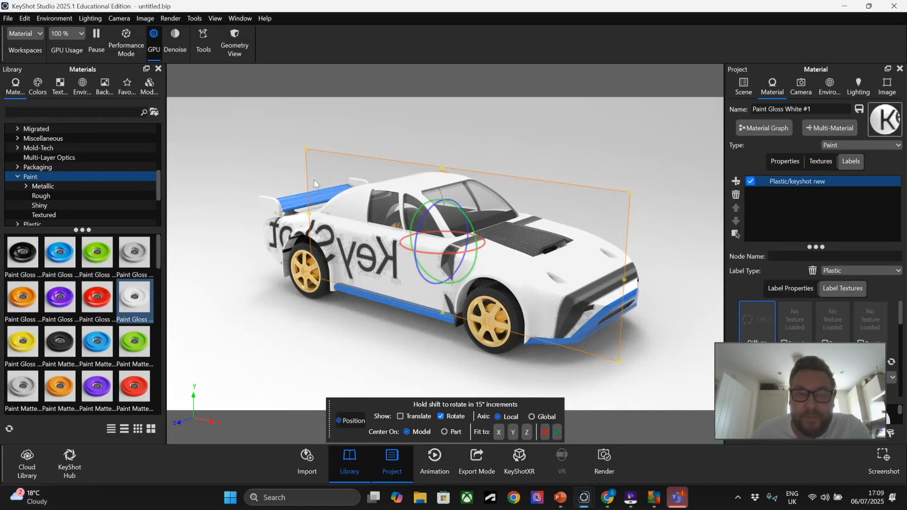
Move the KeyShot label onto the side of the car, turn on its translate handles and shrink it to fit behind the side windows.
drag(448, 253, 360, 259)
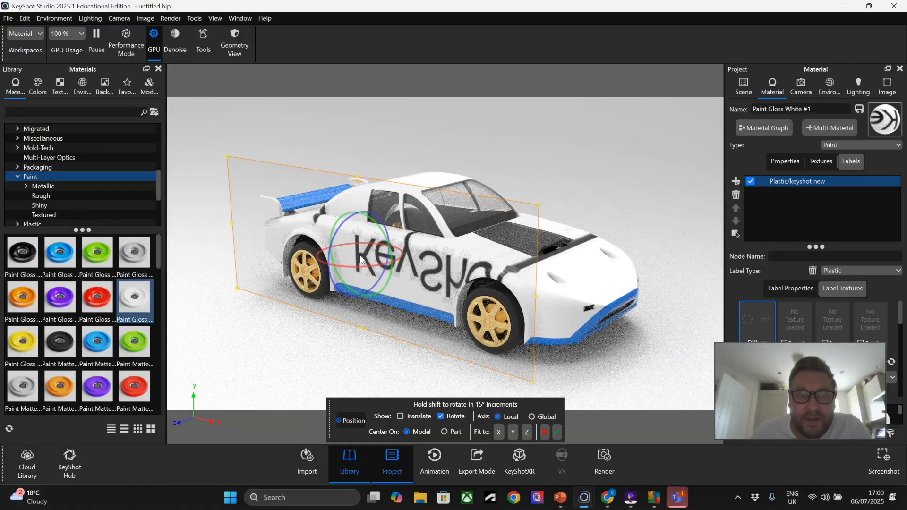
click(401, 417)
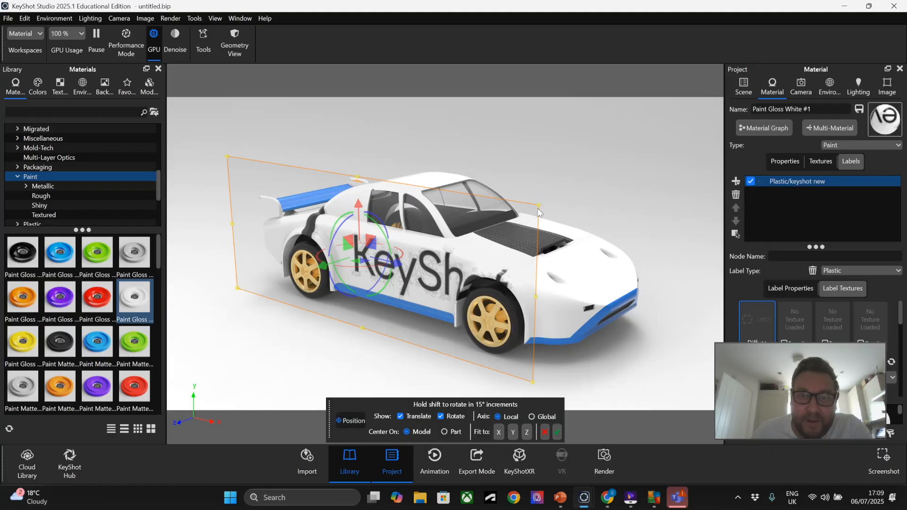
drag(540, 208, 384, 275)
drag(355, 228, 352, 211)
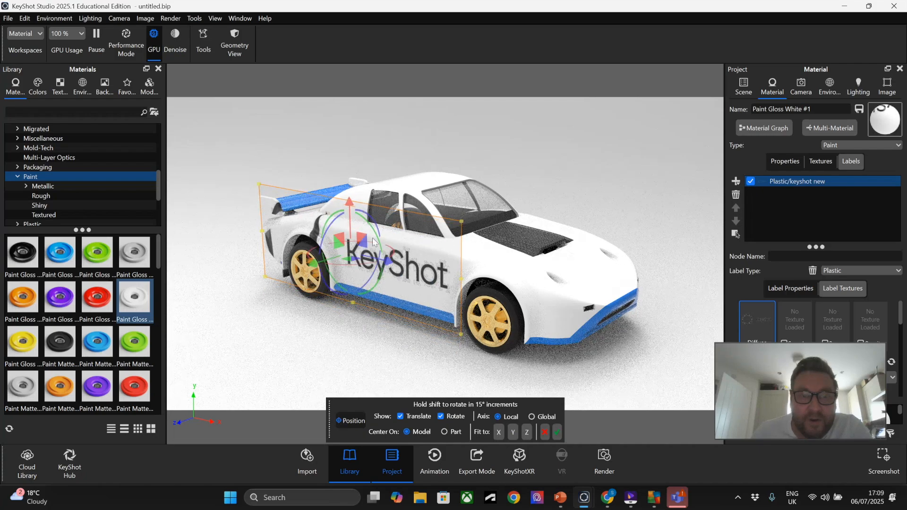
drag(454, 333, 441, 257)
drag(422, 272, 363, 219)
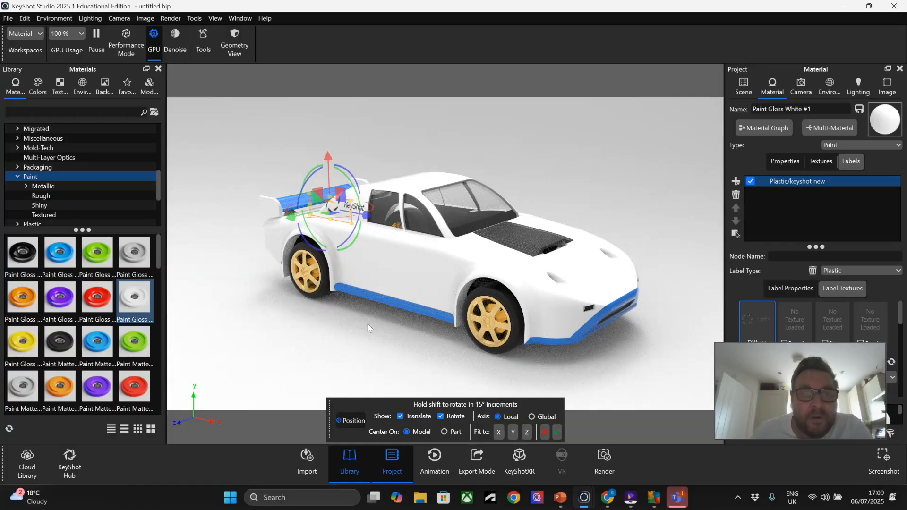
Fine-tune the KeyShot label's position on the rear pillar beside the side window and accept the placement.
drag(395, 334, 477, 329)
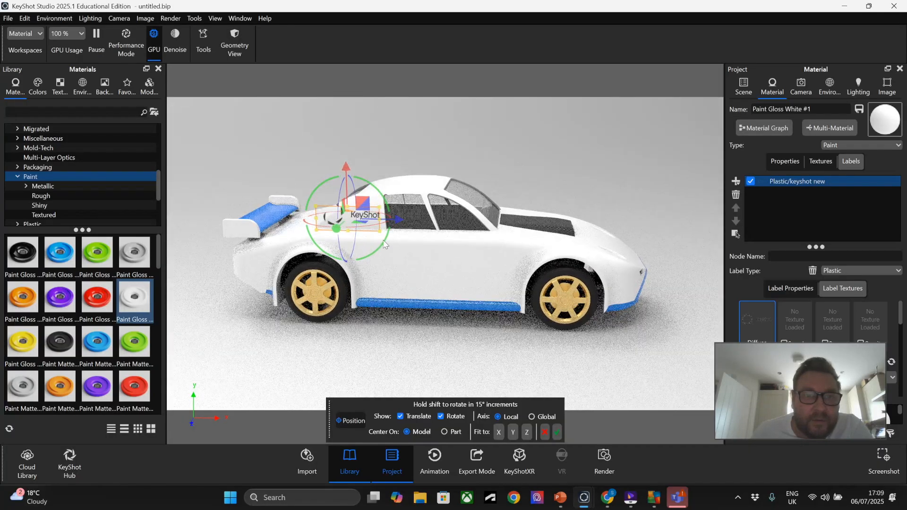
scroll(312, 195, up, 5)
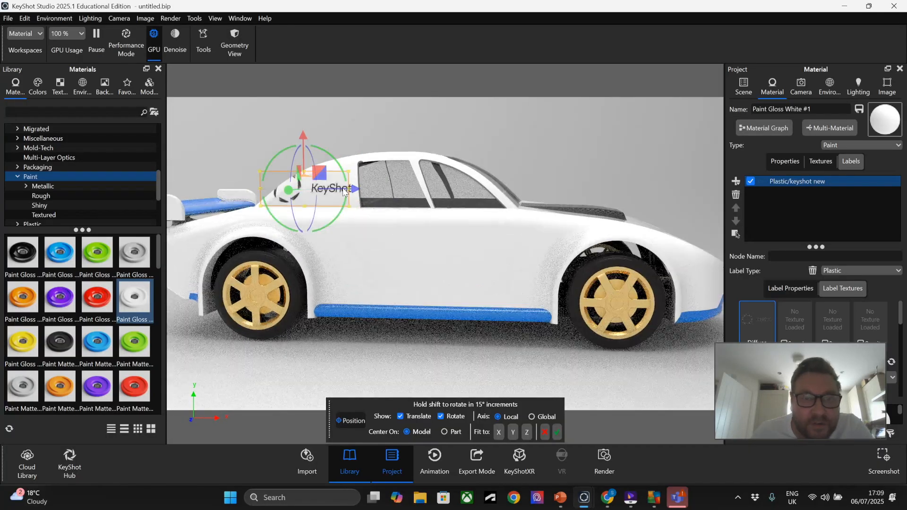
mouse_move(358, 193)
mouse_down()
mouse_move(333, 180)
mouse_move(367, 194)
mouse_up()
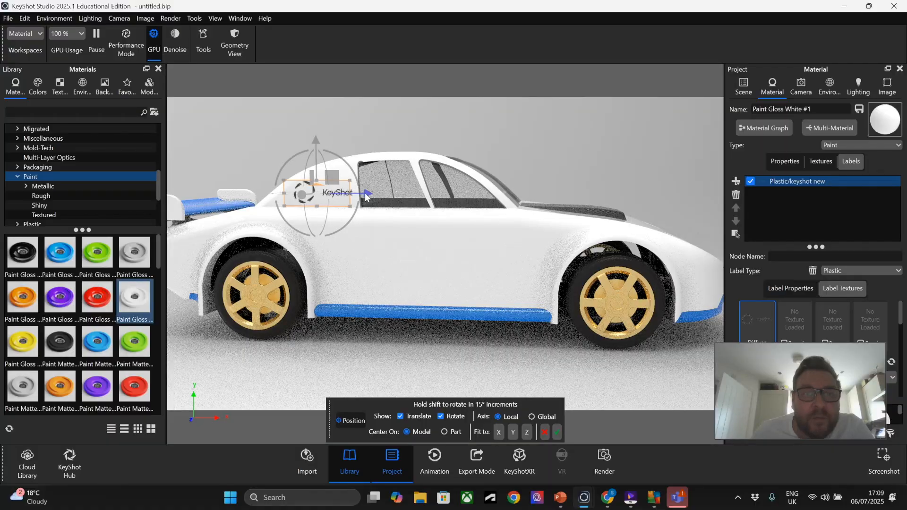
click(557, 432)
Add the "S4S NEW" image from the logos folder as a second texture label on the body paint.
drag(412, 336, 382, 337)
click(735, 181)
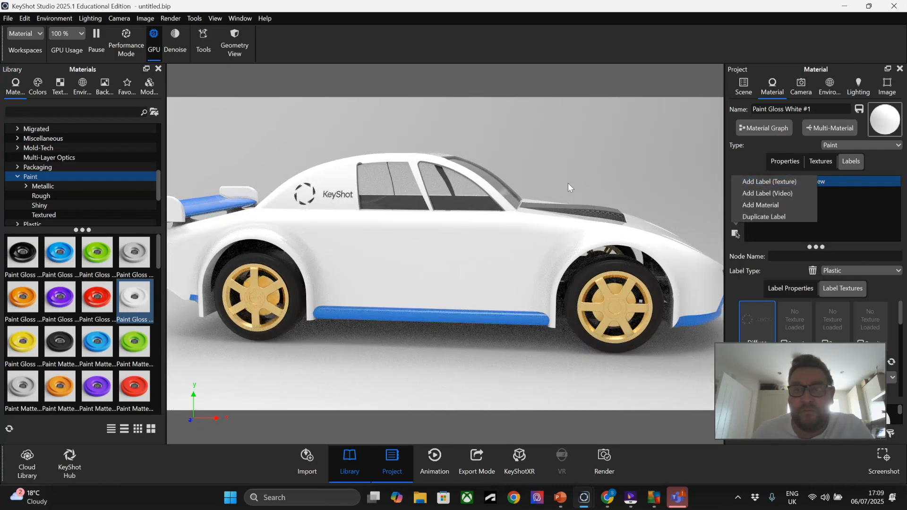
click(756, 181)
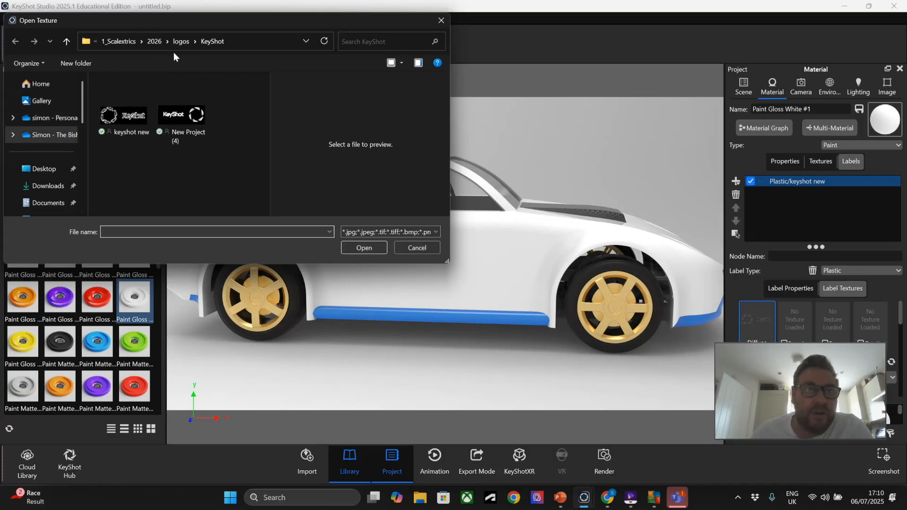
click(186, 42)
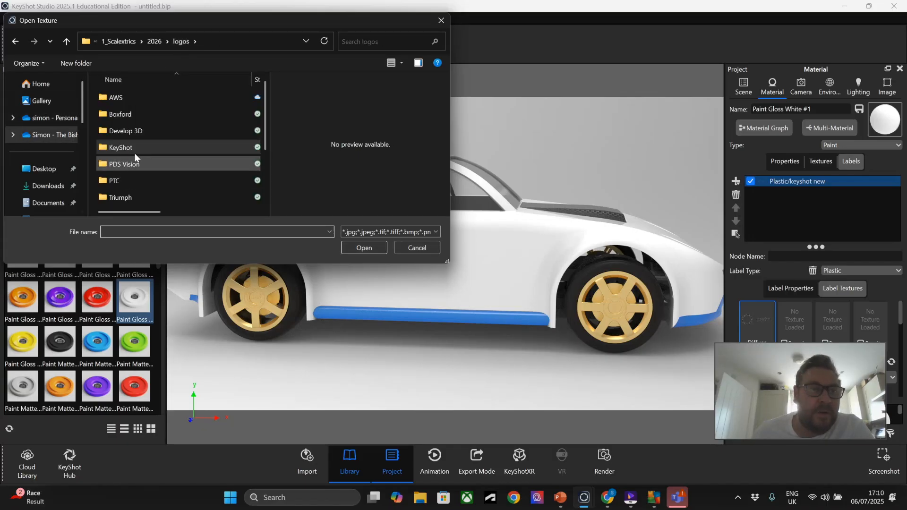
scroll(134, 143, down, 2)
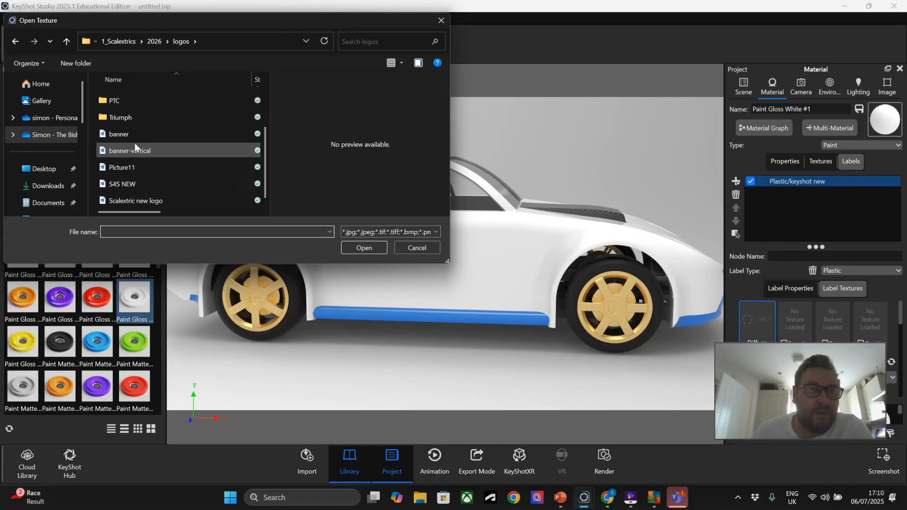
click(134, 187)
click(364, 247)
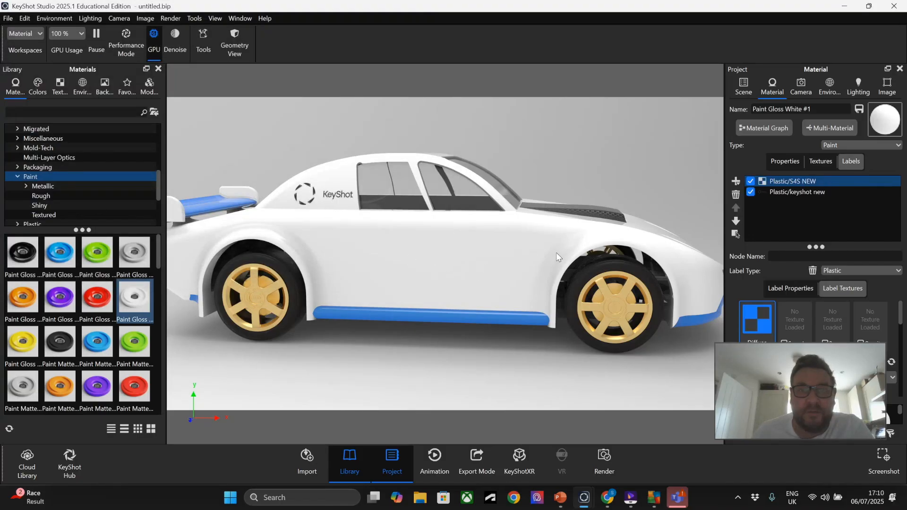
Start moving the S4S NEW label and lower it along the side of the car body.
drag(433, 240, 402, 250)
scroll(787, 300, down, 3)
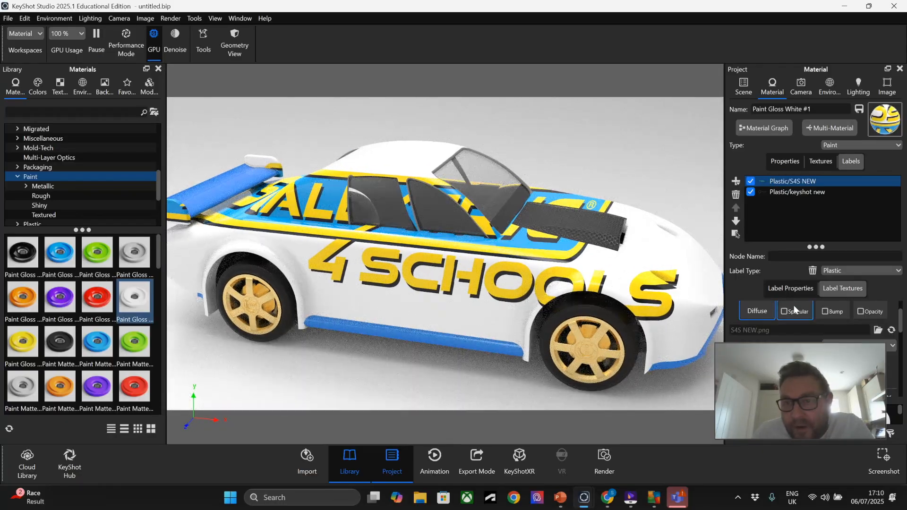
click(801, 316)
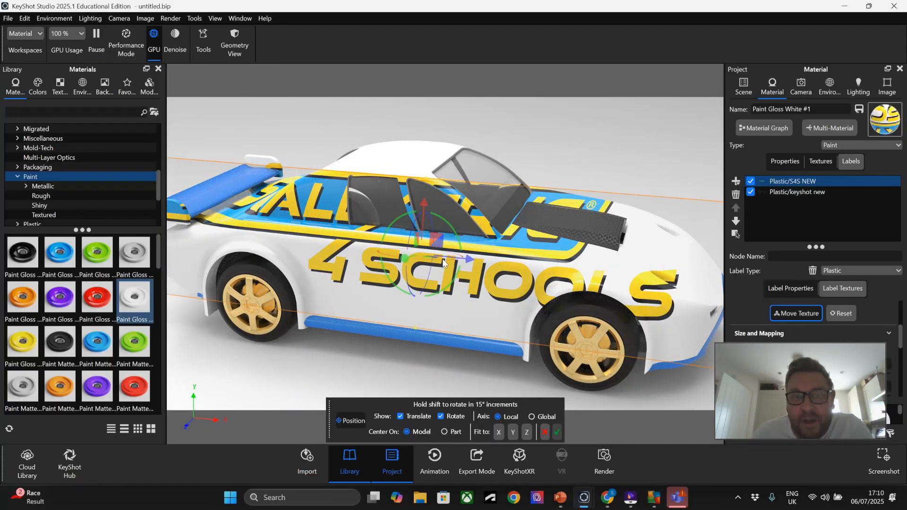
drag(418, 272, 401, 257)
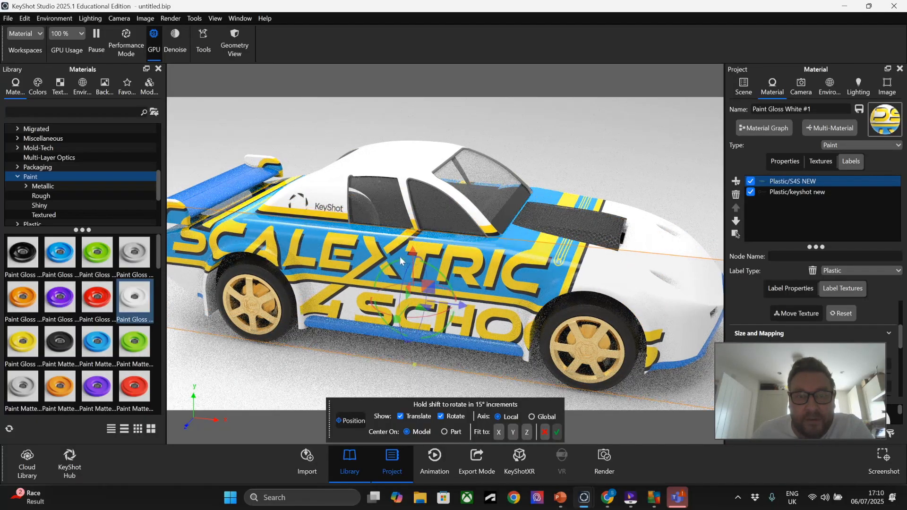
Set the S4S NEW label's depth to 0.01 m in its size and mapping settings.
scroll(496, 229, down, 3)
drag(516, 193, 171, 169)
drag(241, 178, 210, 178)
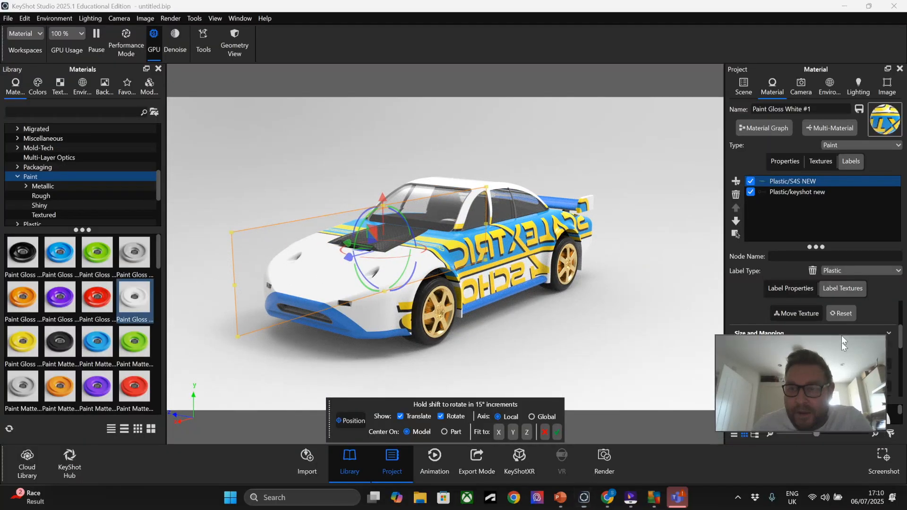
drag(841, 350, 856, 226)
scroll(817, 354, down, 1)
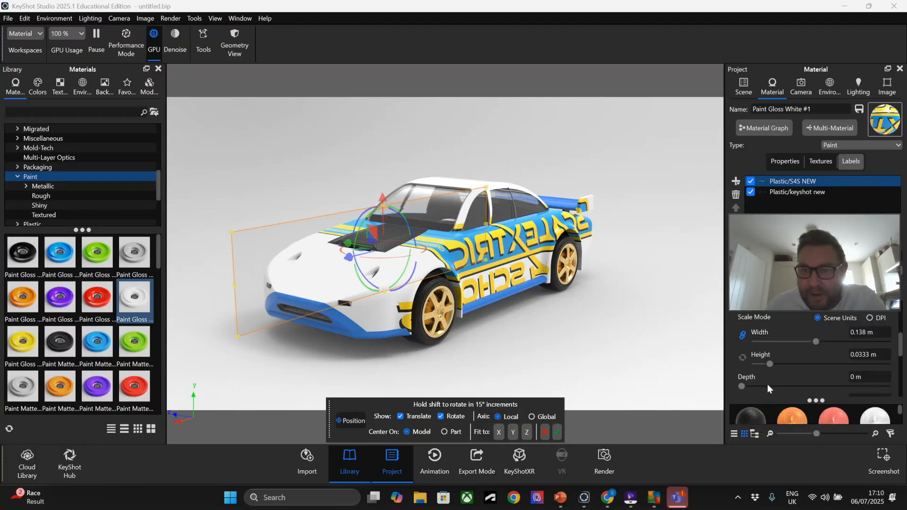
click(871, 384)
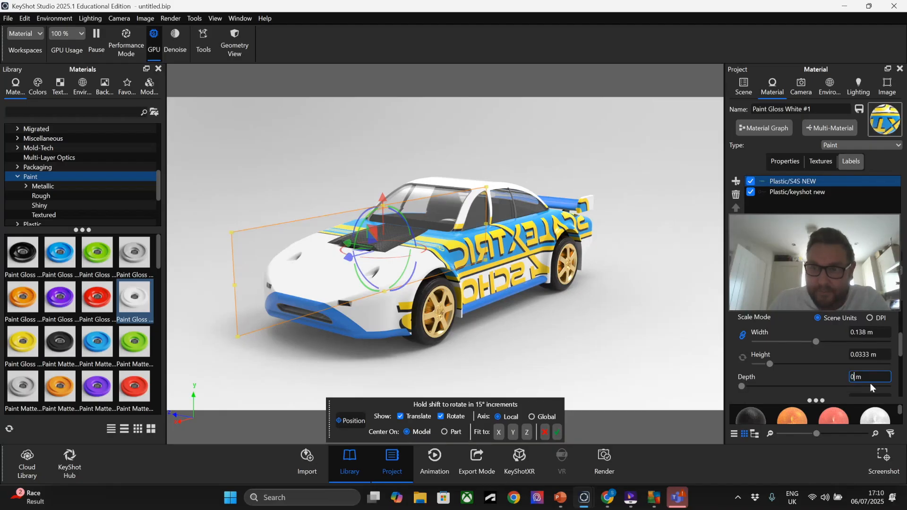
text(.01)
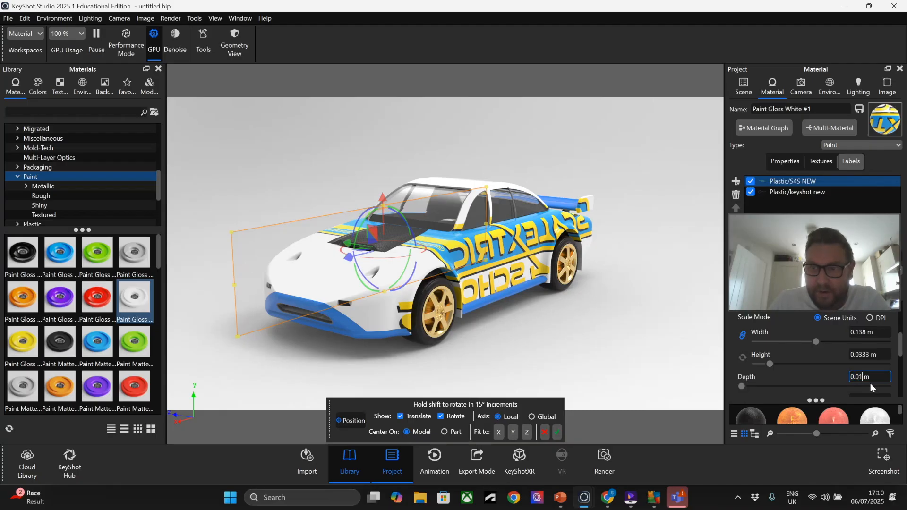
key(Return)
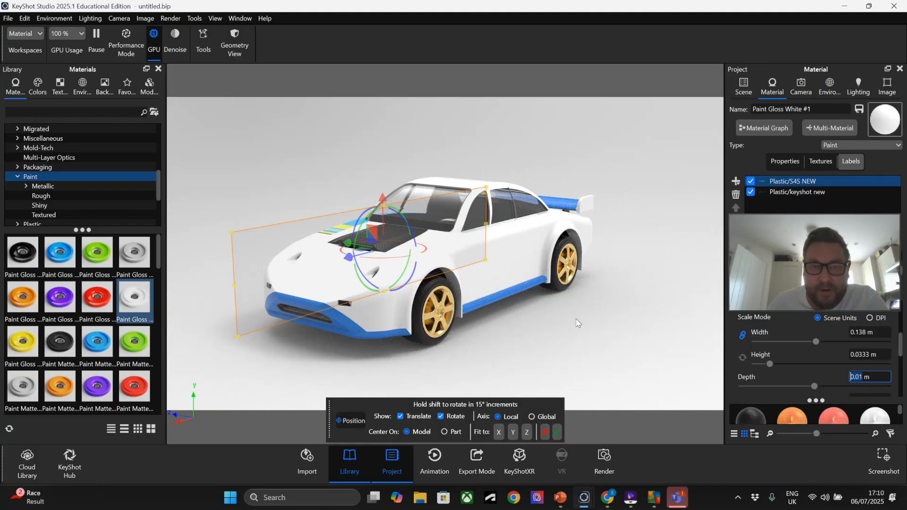
Set the S4S NEW label's depth to 0.005 m.
drag(580, 323, 818, 339)
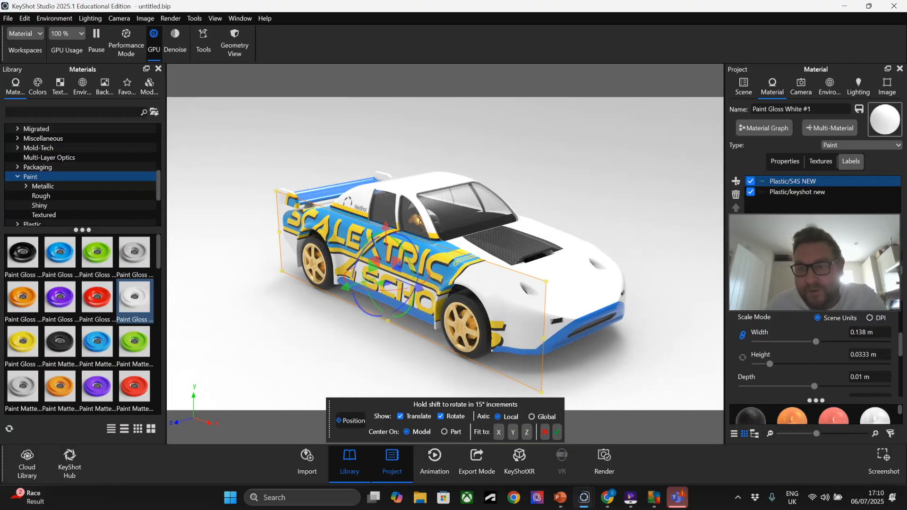
key(Return)
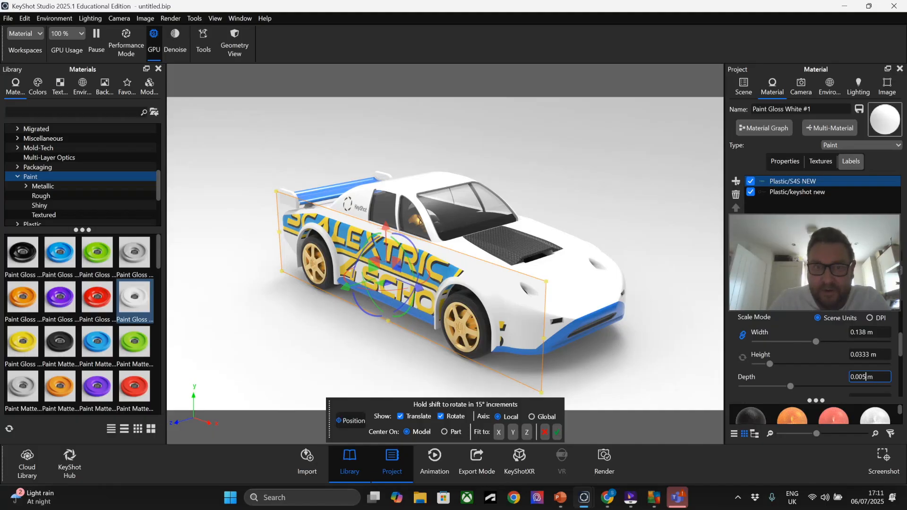
key(Return)
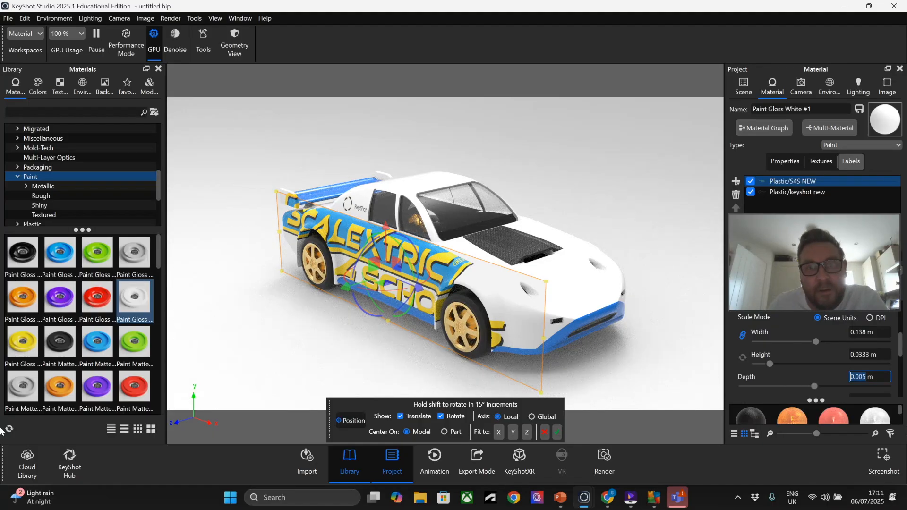
Shrink the S4S NEW label to about 0.048 m wide, place it low on the side between the wheels and accept the placement.
drag(538, 391, 412, 294)
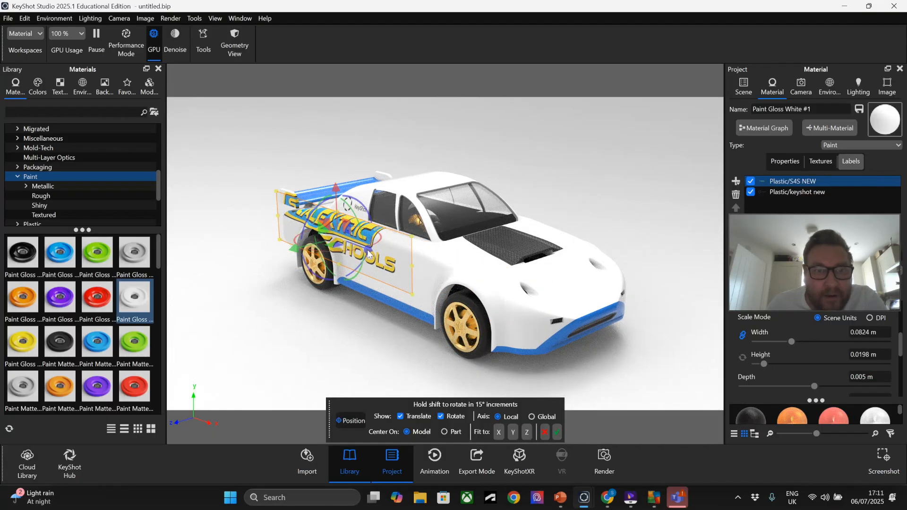
drag(370, 252, 448, 263)
drag(385, 228, 355, 258)
drag(429, 304, 418, 300)
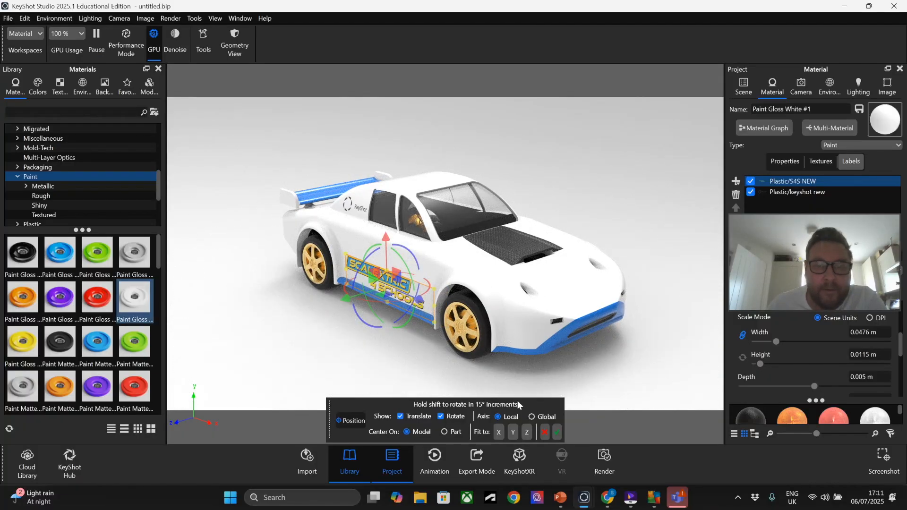
click(557, 432)
mouse_move(356, 332)
mouse_down()
mouse_move(424, 313)
mouse_move(617, 321)
mouse_move(444, 308)
mouse_move(401, 317)
mouse_move(353, 306)
mouse_move(356, 328)
mouse_up()
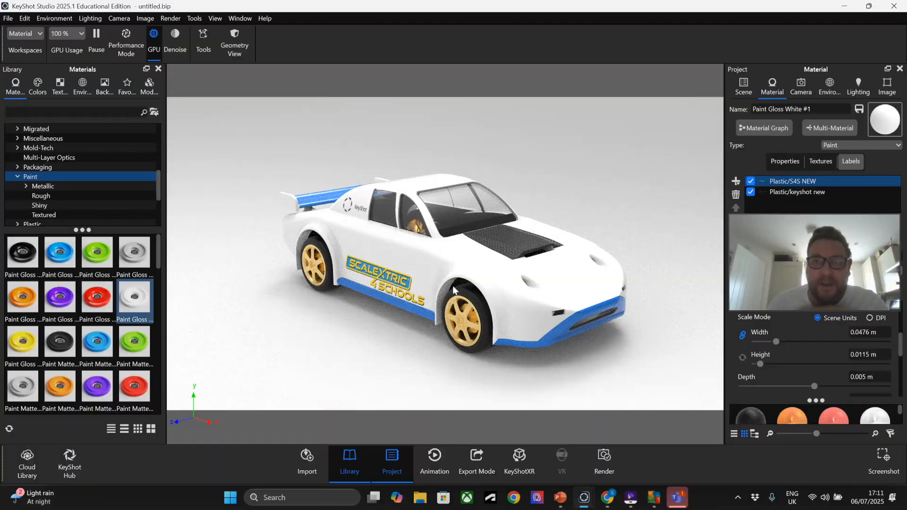
Switch to Chrome, search Google Images for "race car decals" in a new tab and browse the designs.
click(602, 503)
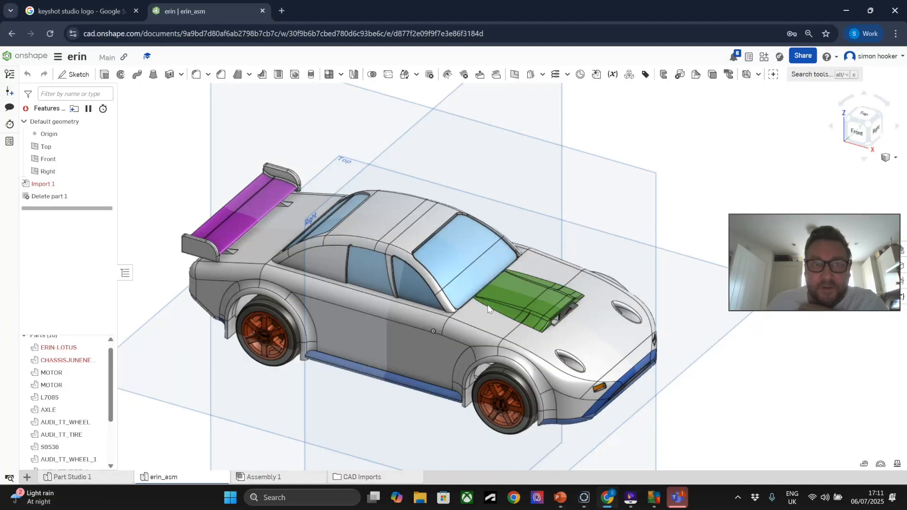
click(282, 11)
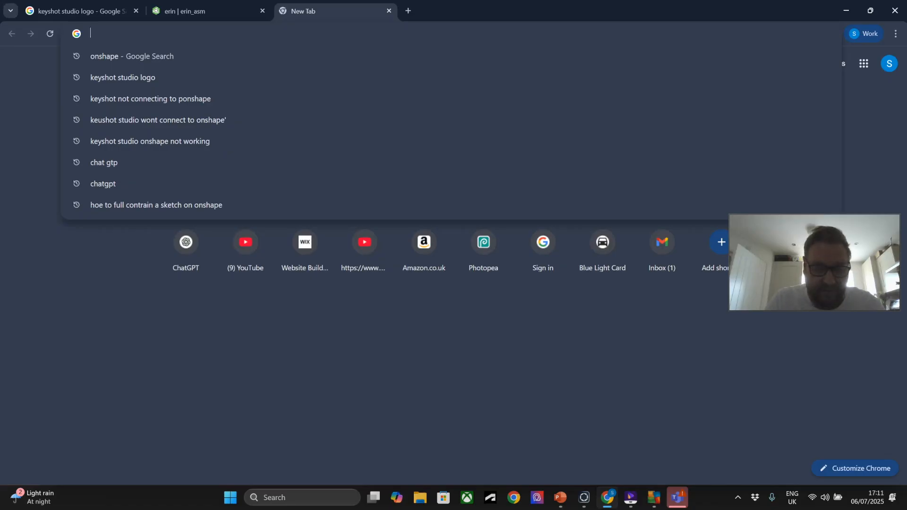
text(race car de)
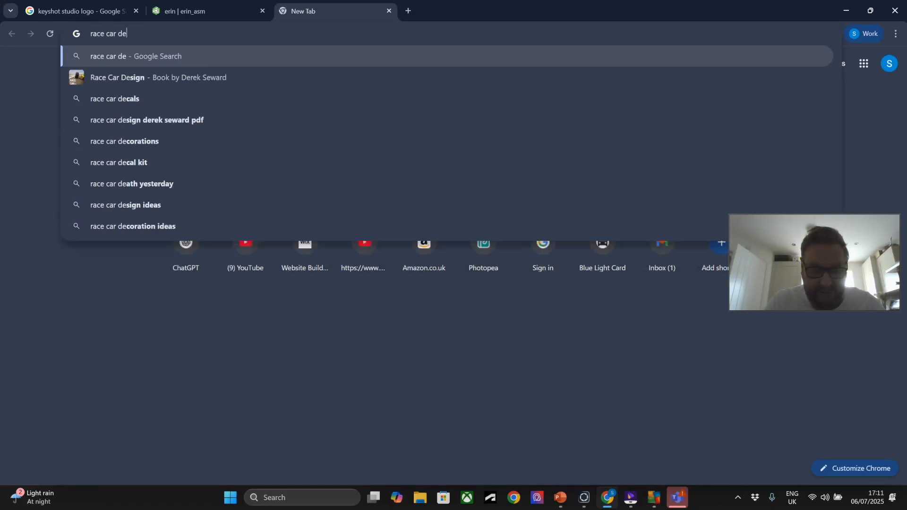
text(cals)
key(Return)
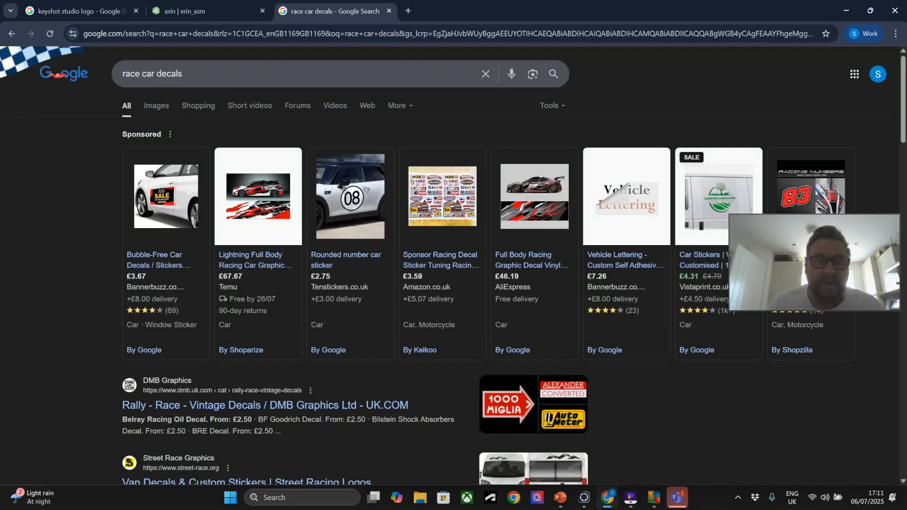
click(157, 106)
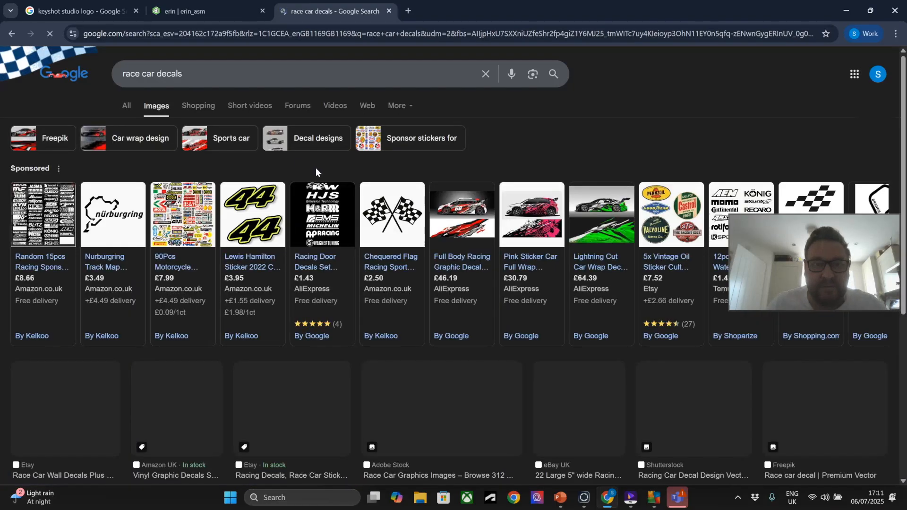
scroll(259, 305, down, 10)
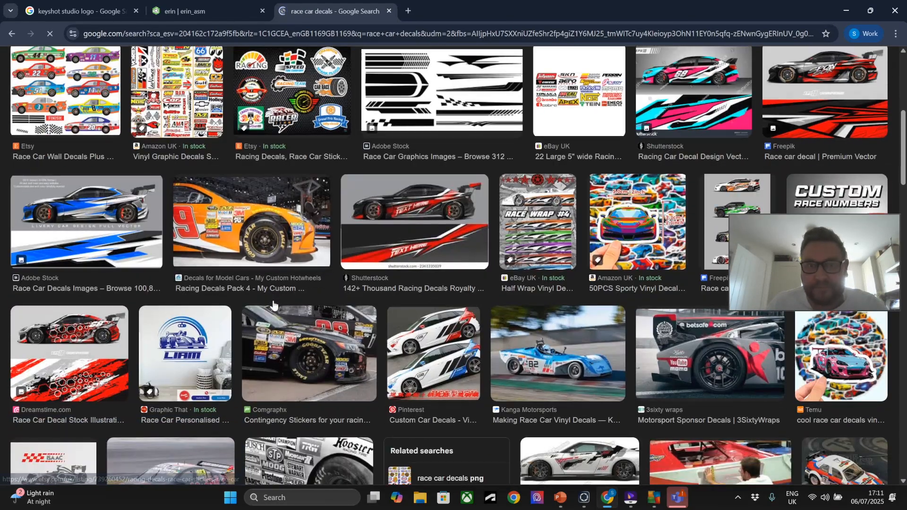
scroll(274, 304, down, 7)
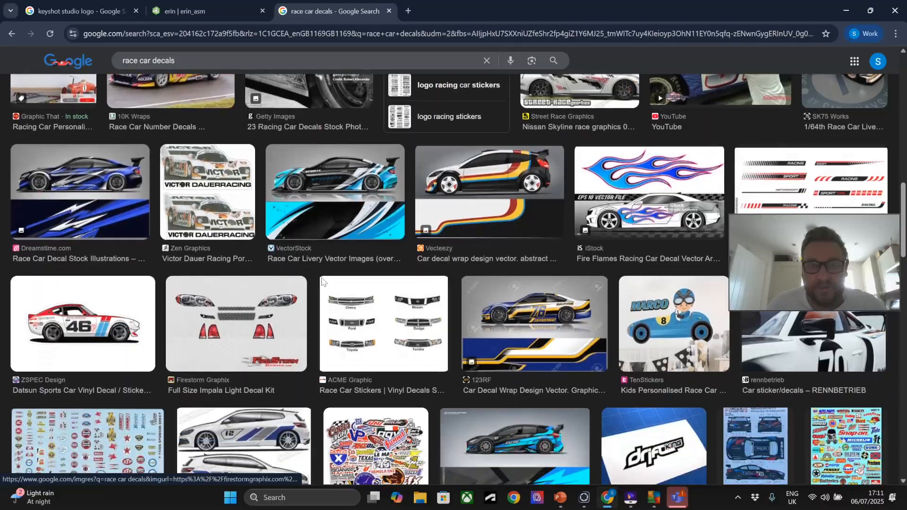
scroll(303, 258, down, 15)
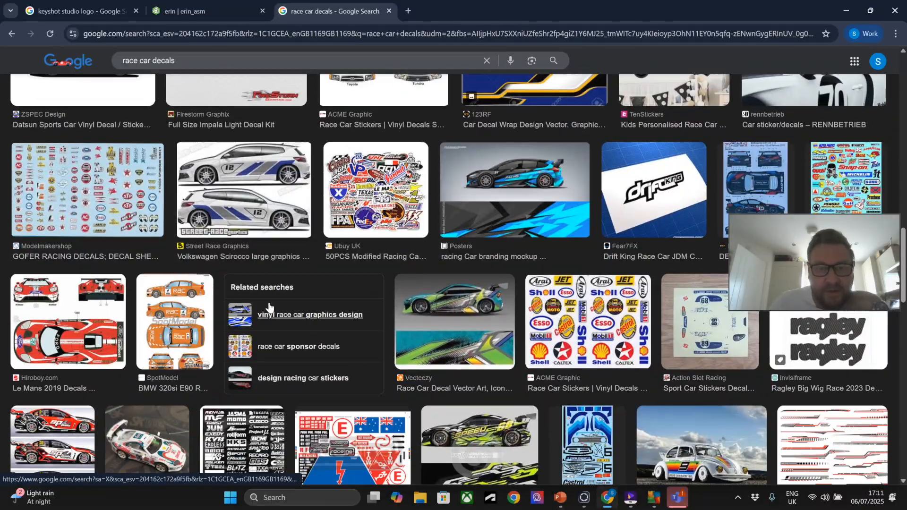
scroll(270, 308, down, 9)
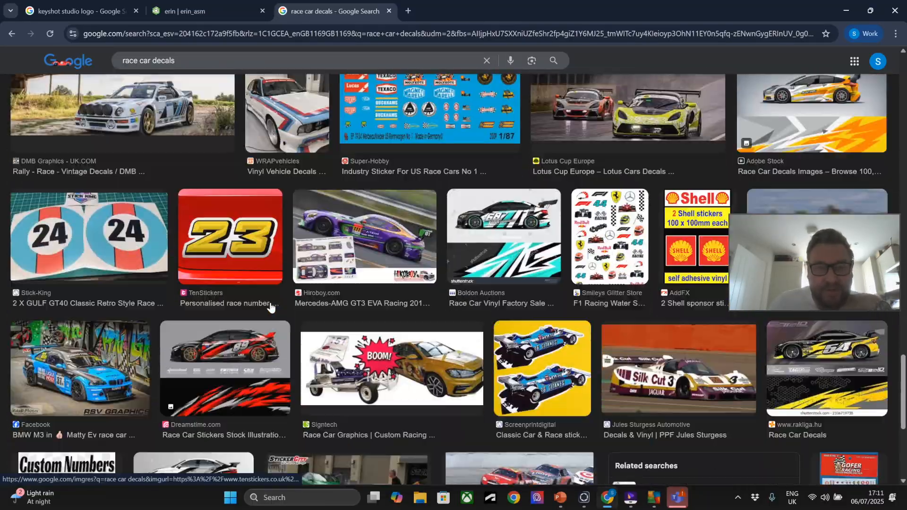
scroll(270, 307, up, 16)
Refine the image search to "race car decals stripes" and look through the results for a suitable stripe graphic.
click(284, 60)
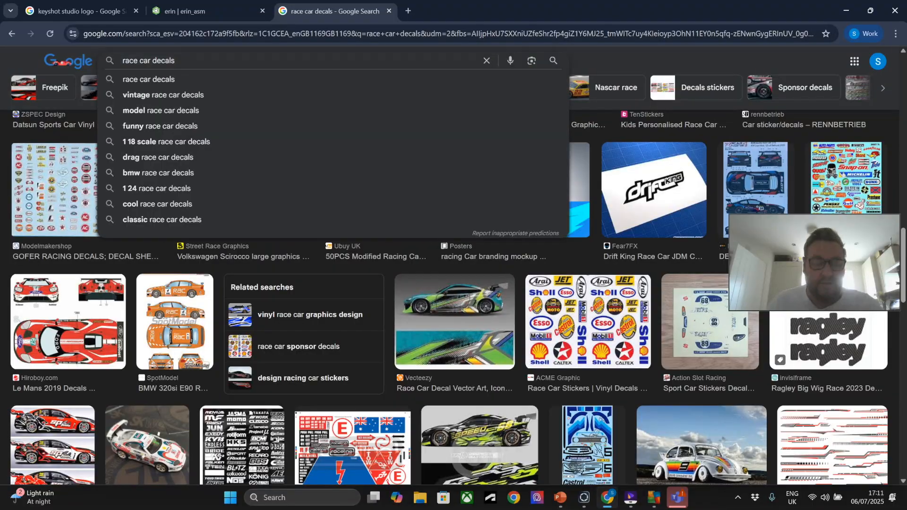
text(stripes)
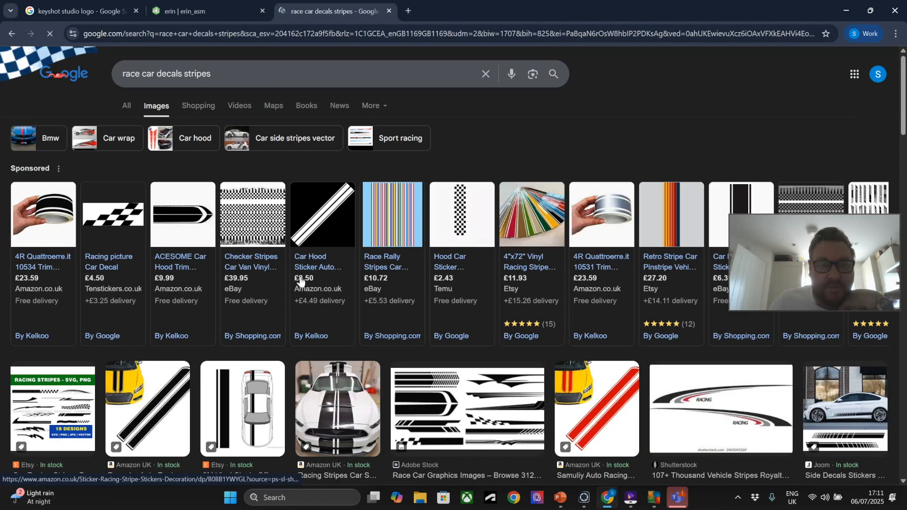
scroll(300, 281, down, 2)
scroll(301, 281, down, 8)
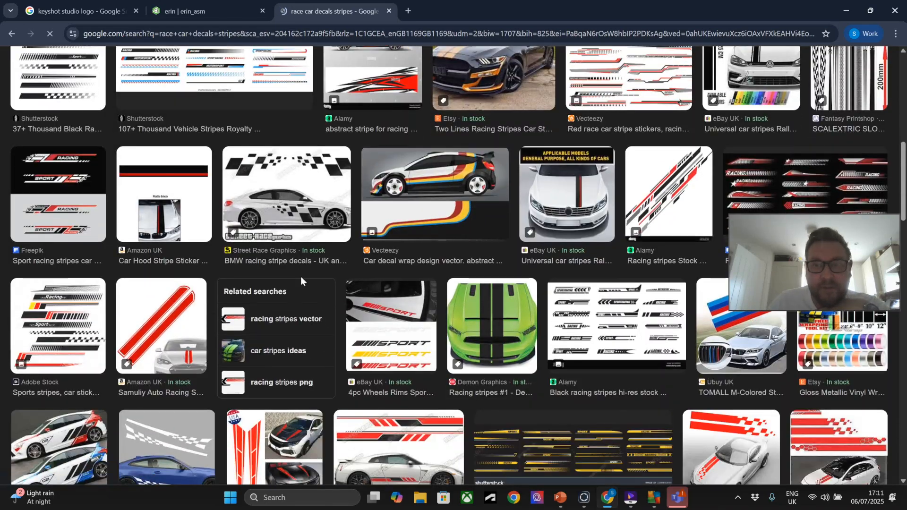
scroll(301, 280, down, 7)
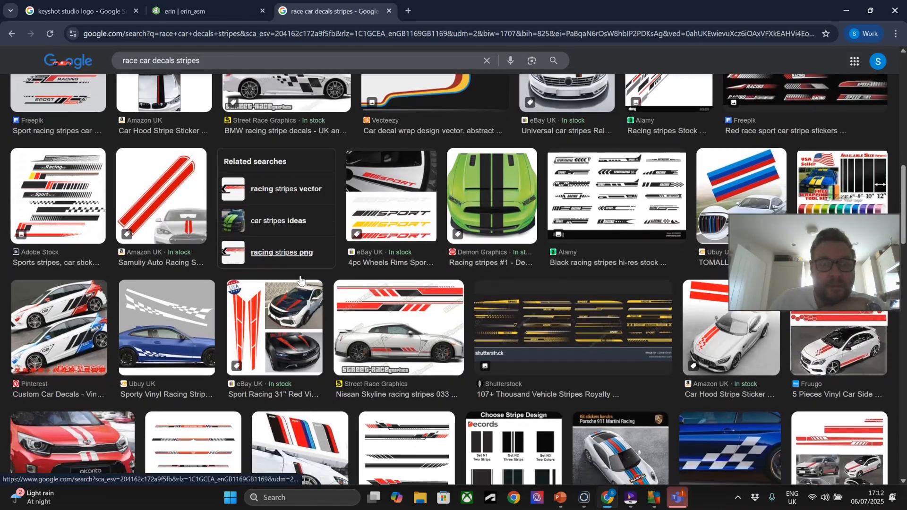
scroll(301, 280, down, 9)
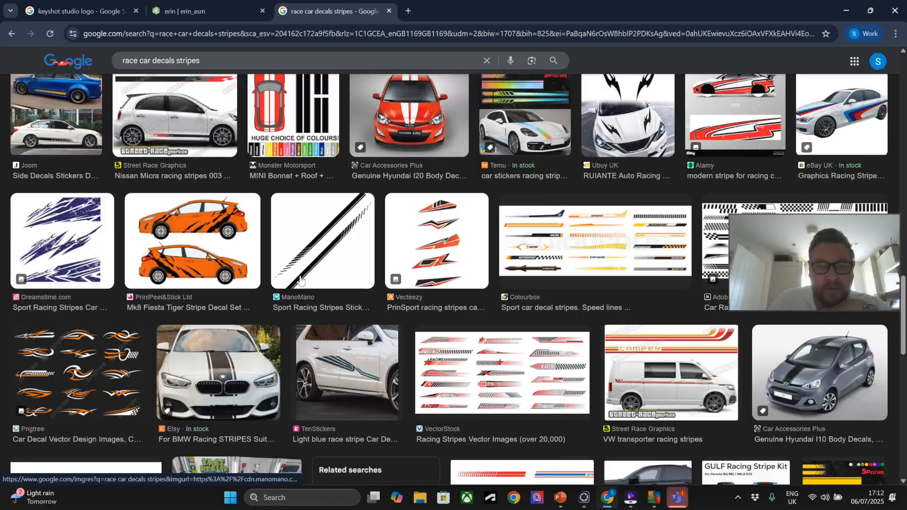
scroll(301, 279, down, 6)
scroll(301, 280, up, 9)
scroll(301, 279, up, 10)
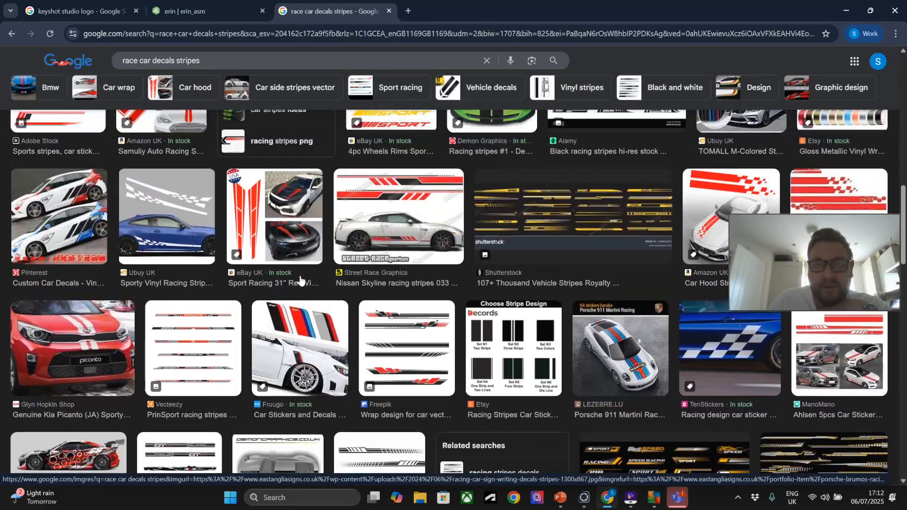
scroll(301, 280, up, 5)
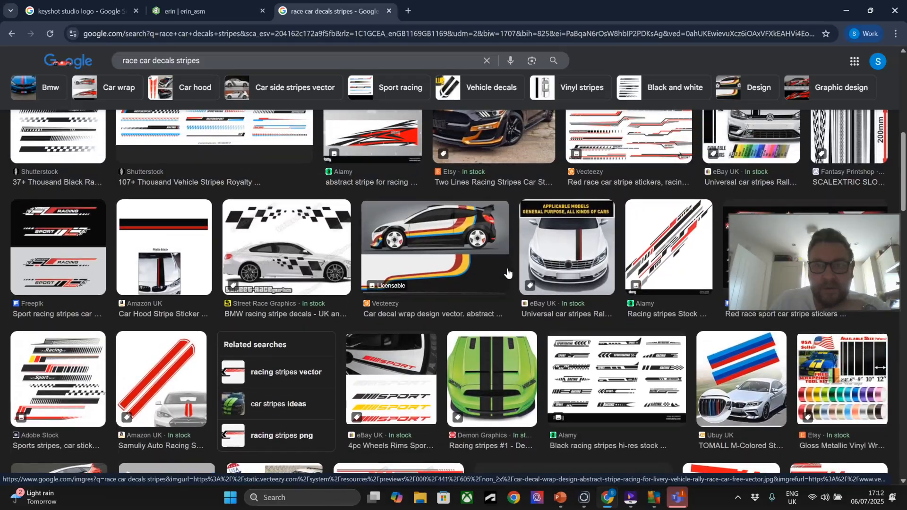
Save the diagonal red, black and grey racing stripes image from Alamy to the Downloads folder as a JPEG and switch back to KeyShot Studio.
click(663, 231)
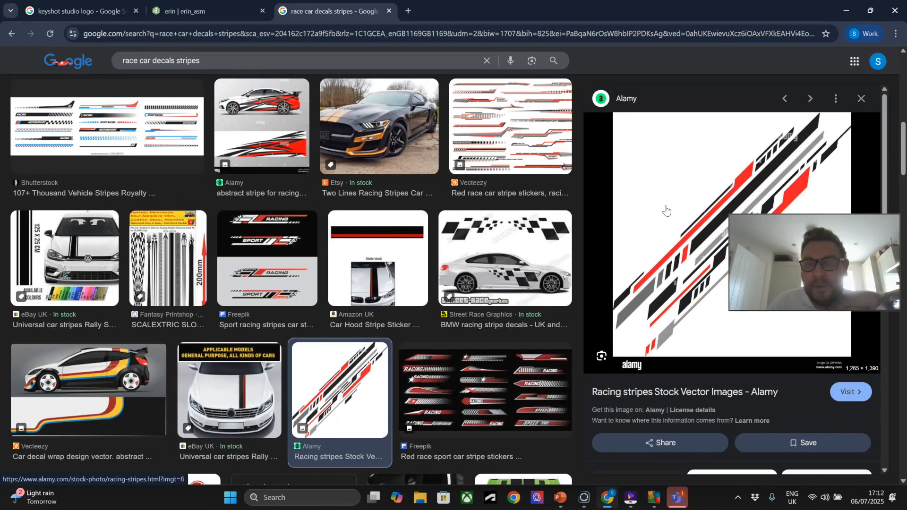
right_click(666, 207)
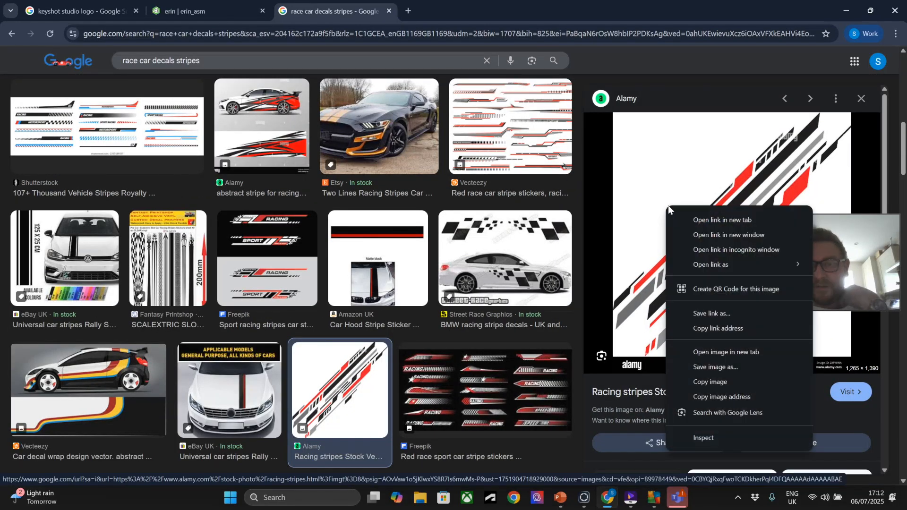
click(727, 381)
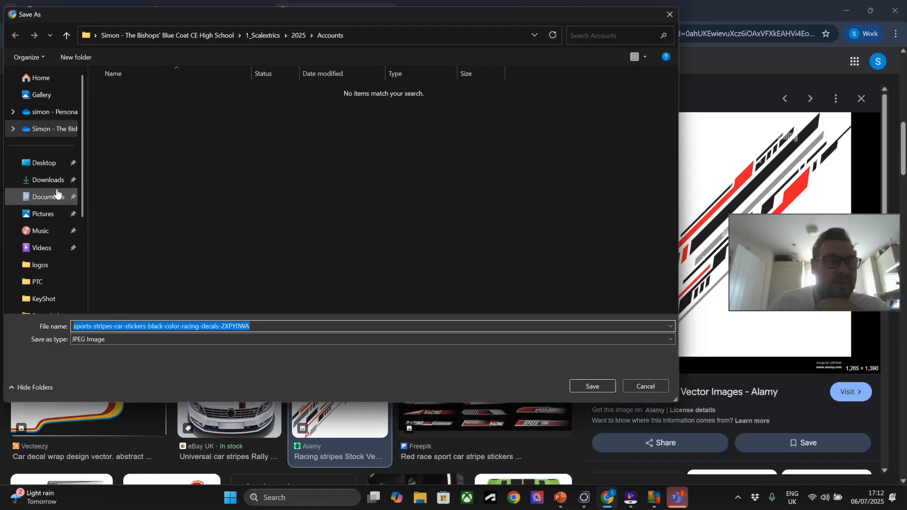
click(68, 180)
click(592, 386)
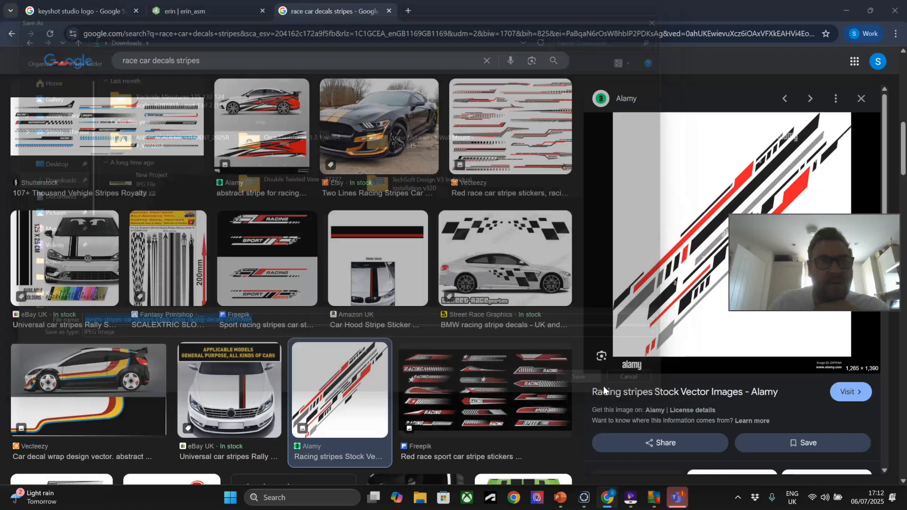
click(584, 498)
click(570, 464)
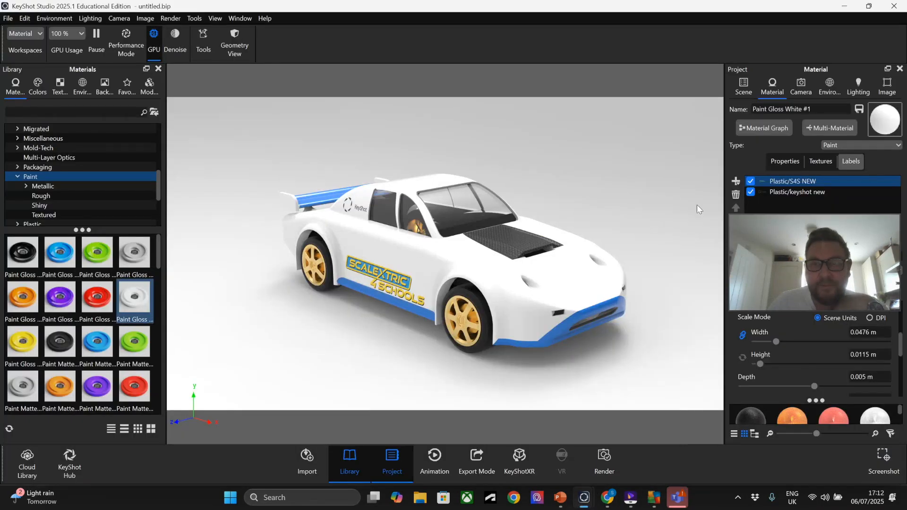
Add the downloaded sports-stripes racing decal JPEG from the Downloads folder as a texture label on the white body paint.
click(735, 181)
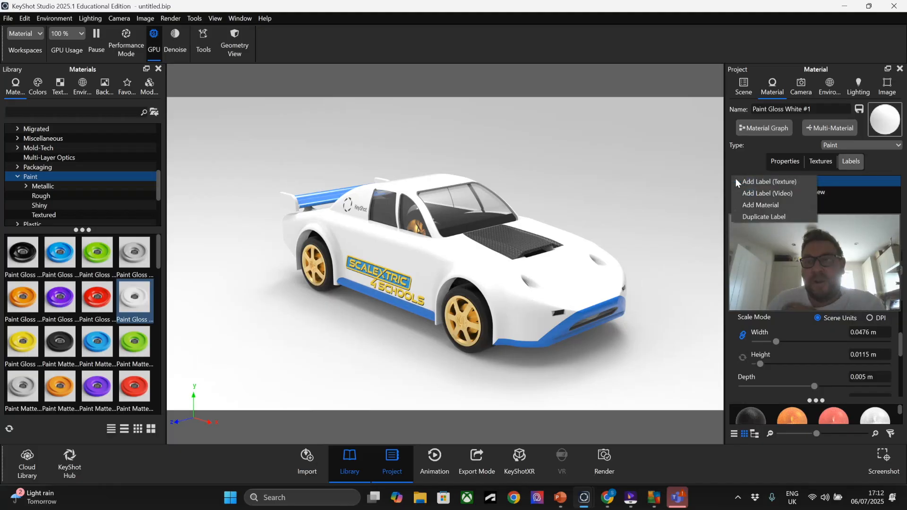
click(771, 182)
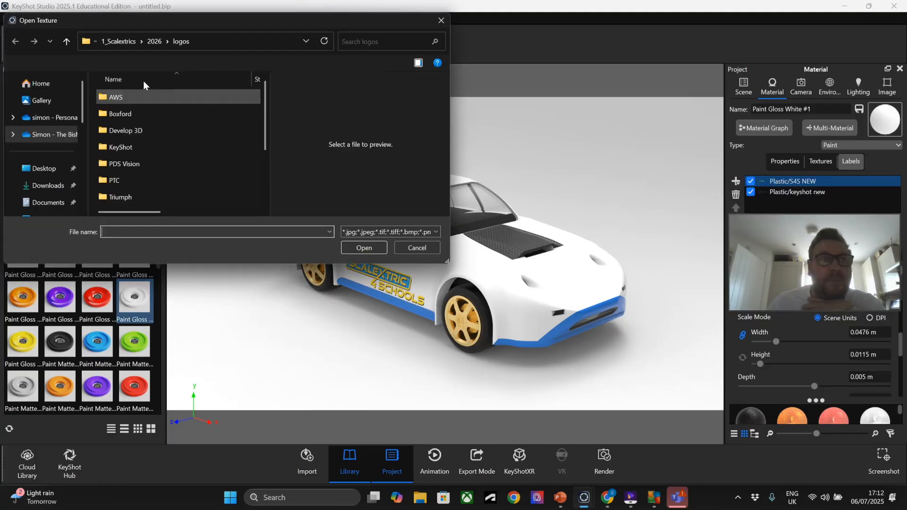
click(49, 186)
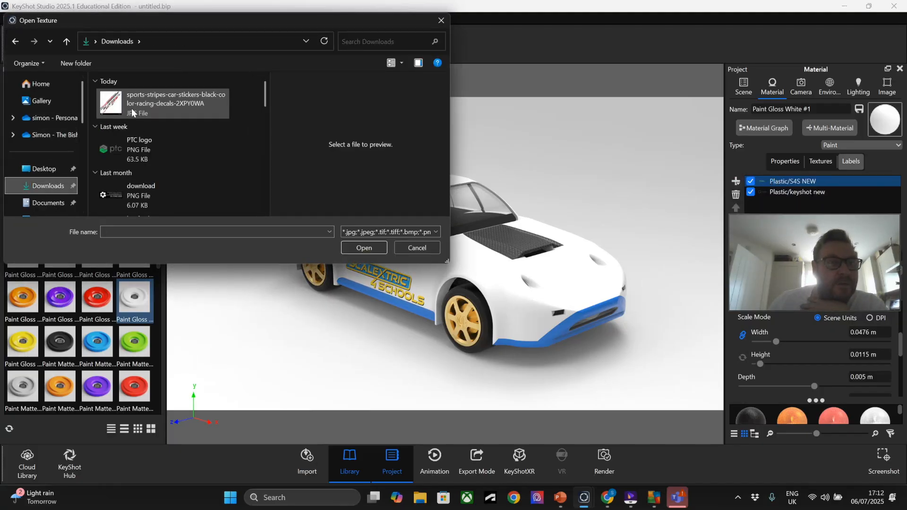
double_click(132, 112)
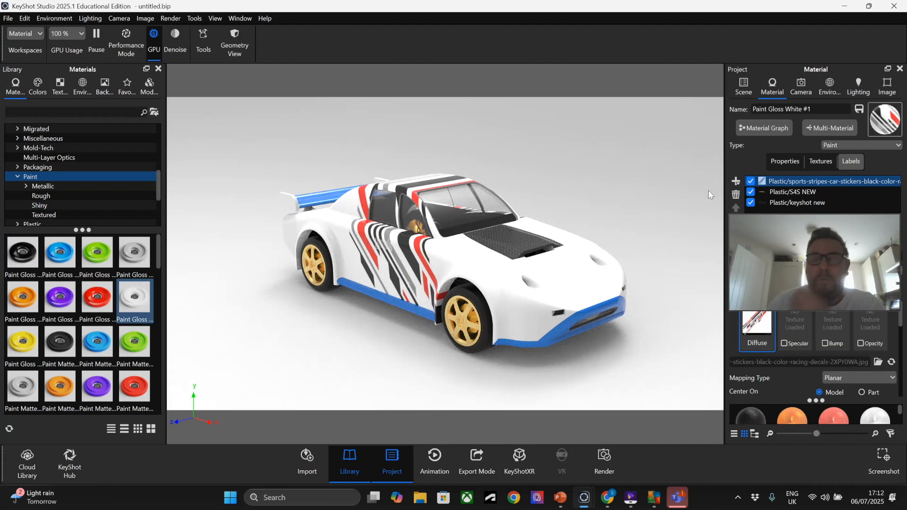
Reposition and rotate the stripes label from the doors towards the bonnet and front wing.
scroll(812, 339, down, 3)
click(799, 345)
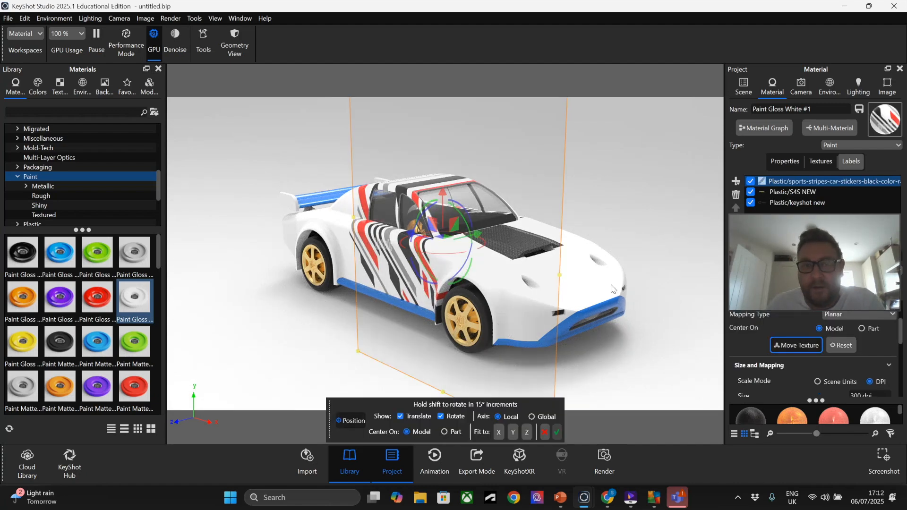
drag(444, 241, 543, 235)
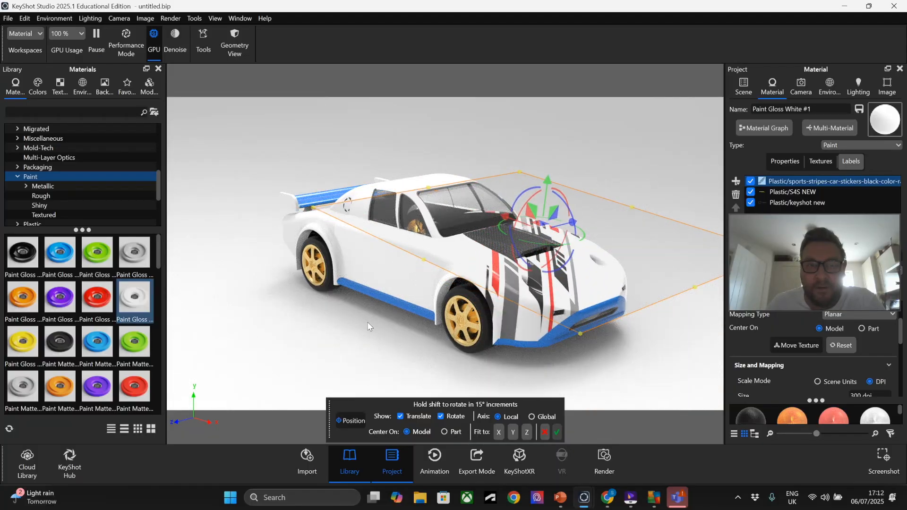
drag(369, 326, 370, 333)
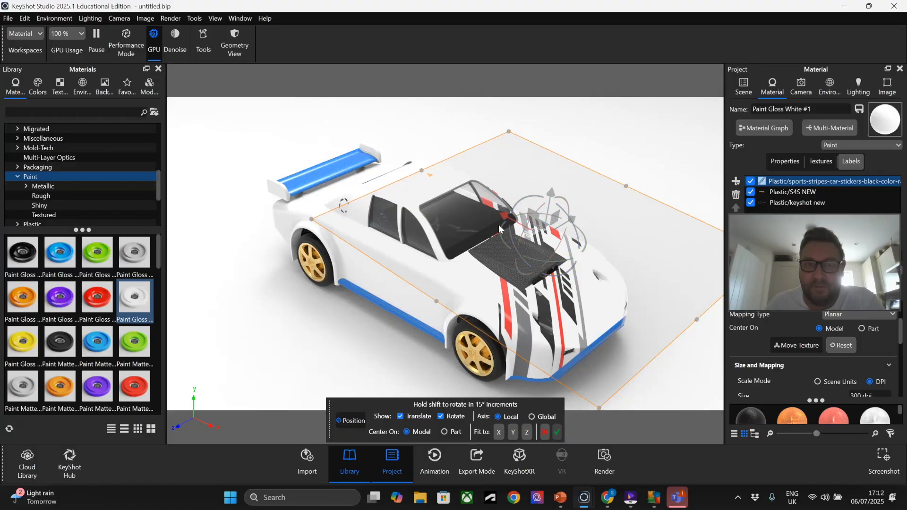
drag(502, 233, 511, 270)
drag(550, 226, 462, 243)
mouse_move(480, 237)
mouse_down()
mouse_move(498, 227)
mouse_move(467, 234)
mouse_up()
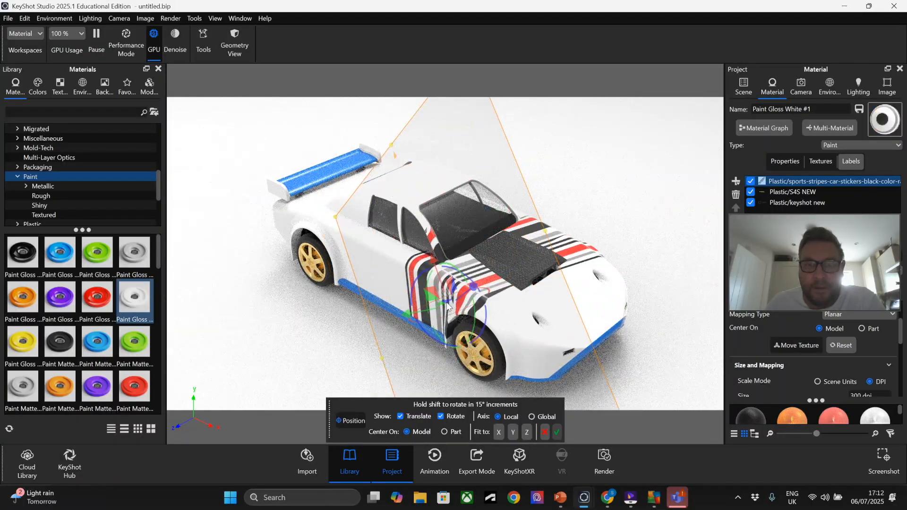
Shift and turn the stripes label so the stripes run across the car's side and roof between the wheels.
drag(428, 289, 498, 249)
drag(471, 283, 520, 247)
drag(282, 340, 581, 212)
drag(498, 177, 427, 161)
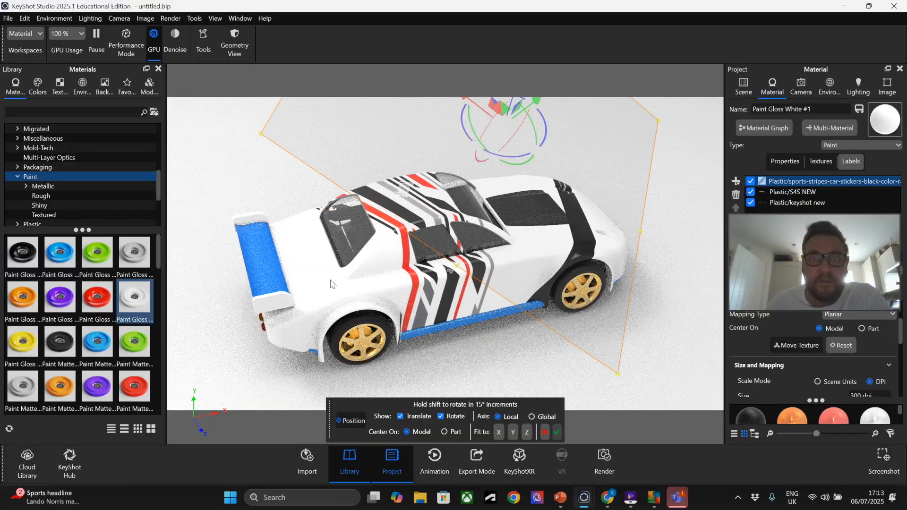
drag(439, 350, 417, 355)
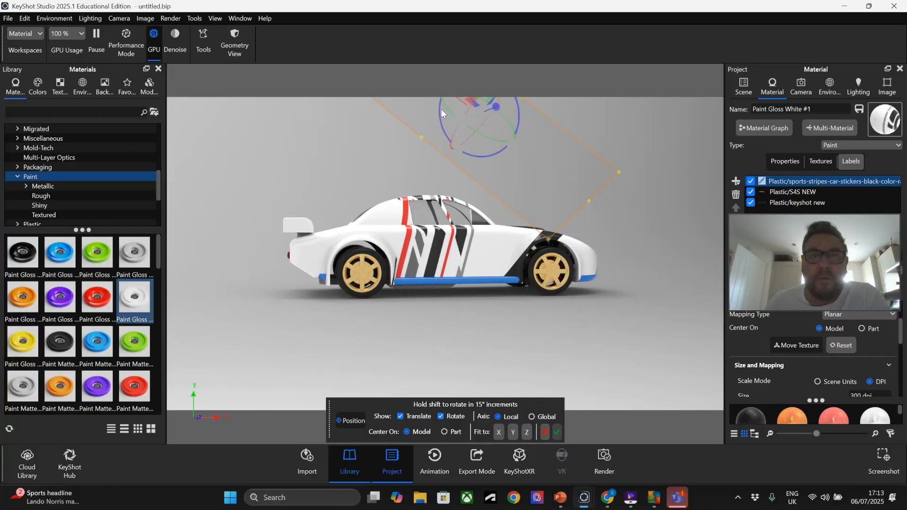
drag(440, 112, 445, 133)
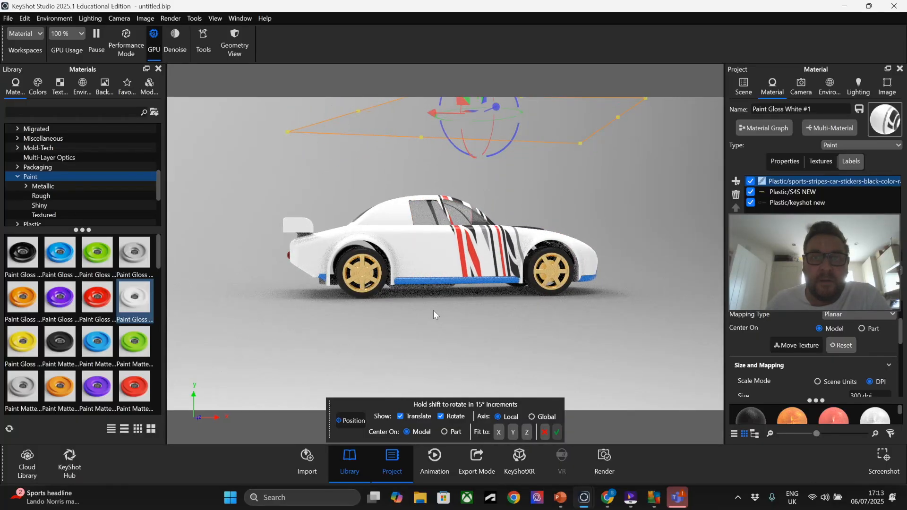
Turn the stripes label flat above the car so the stripes run along the roof and bonnet, and accept the placement.
drag(356, 305, 412, 358)
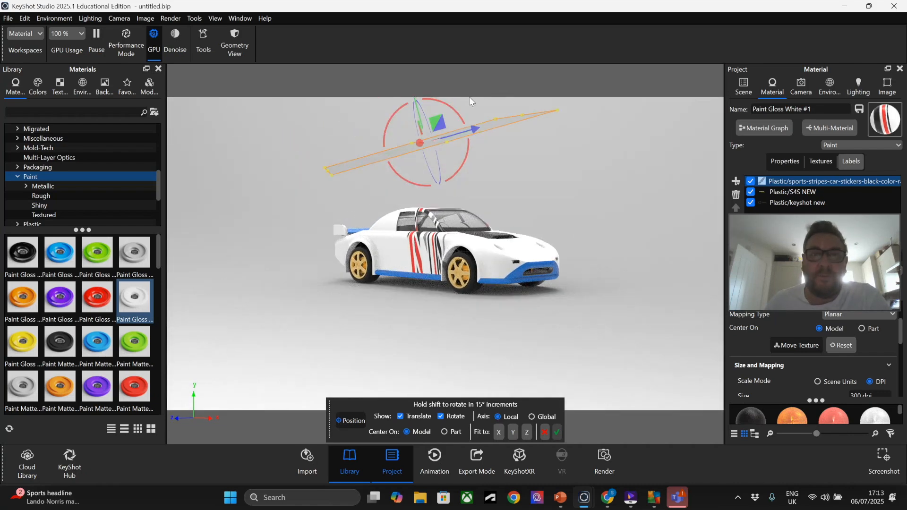
drag(453, 109, 463, 119)
drag(394, 289, 420, 198)
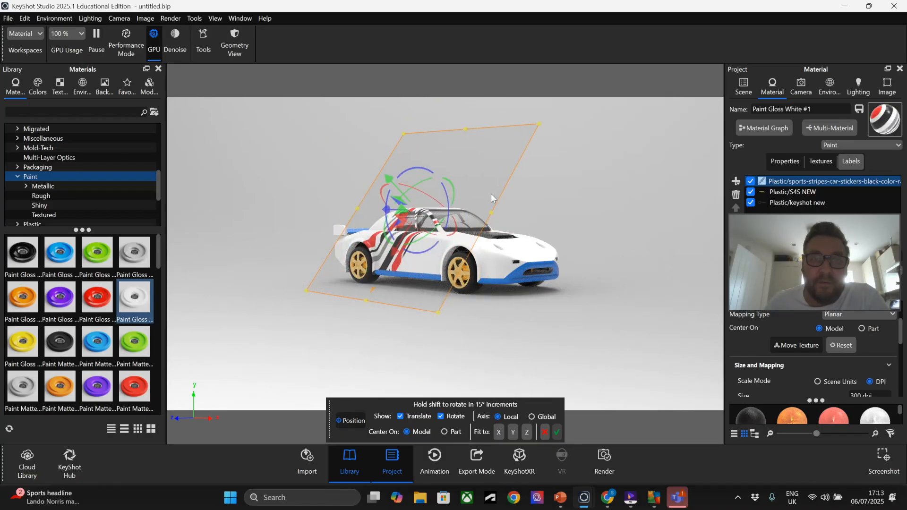
drag(386, 341, 330, 337)
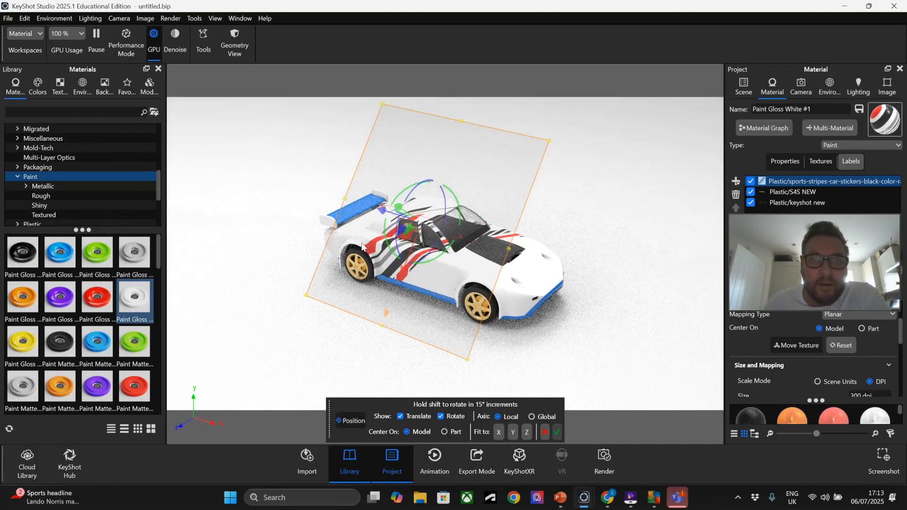
drag(411, 232, 478, 194)
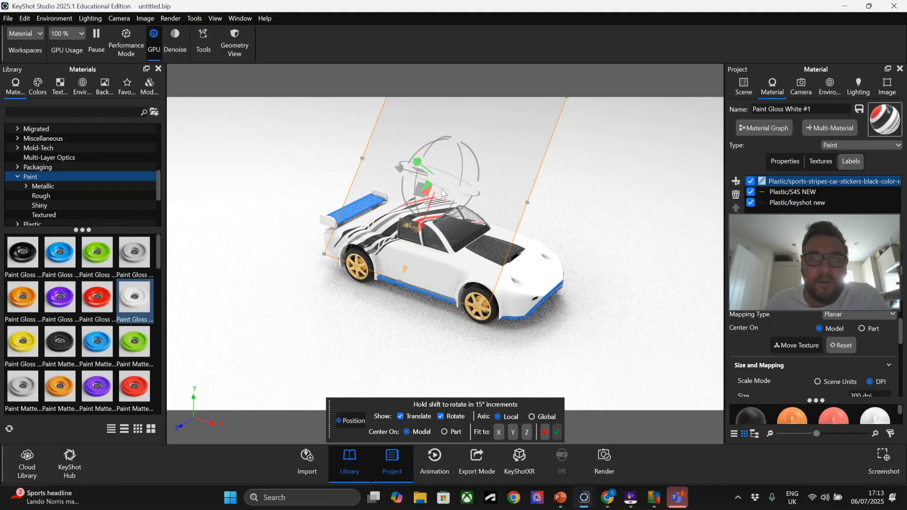
drag(427, 150, 462, 141)
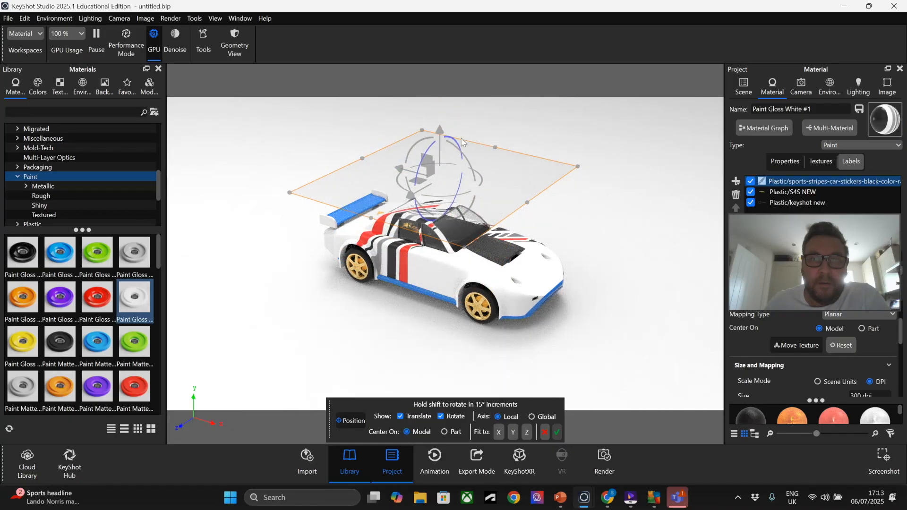
drag(467, 196, 445, 193)
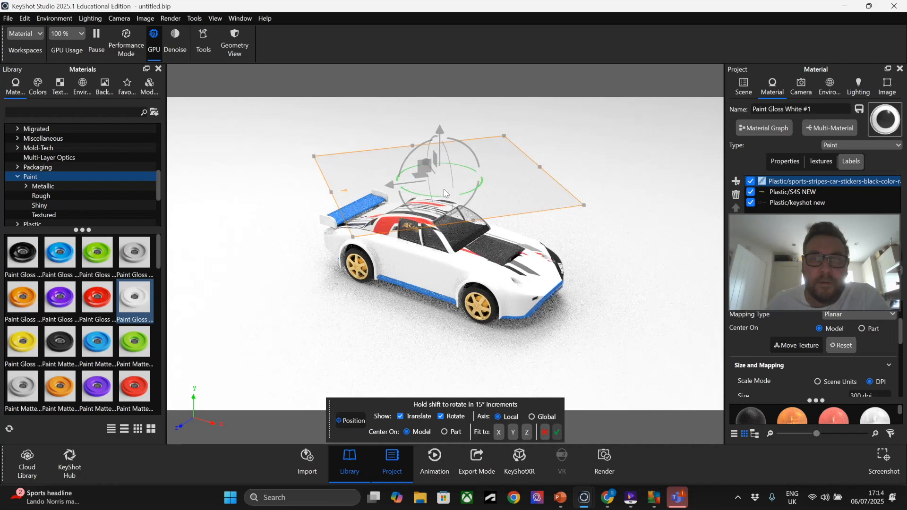
click(556, 432)
Reorder the labels so S4S NEW and keyshot new both sit above the racing stripes label.
mouse_move(515, 243)
mouse_down()
mouse_move(366, 246)
mouse_move(263, 233)
mouse_move(501, 239)
mouse_up()
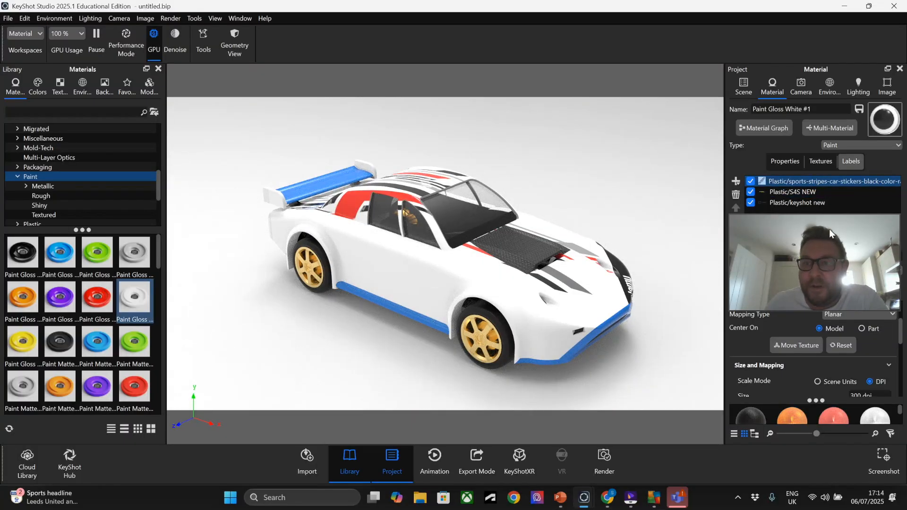
click(750, 192)
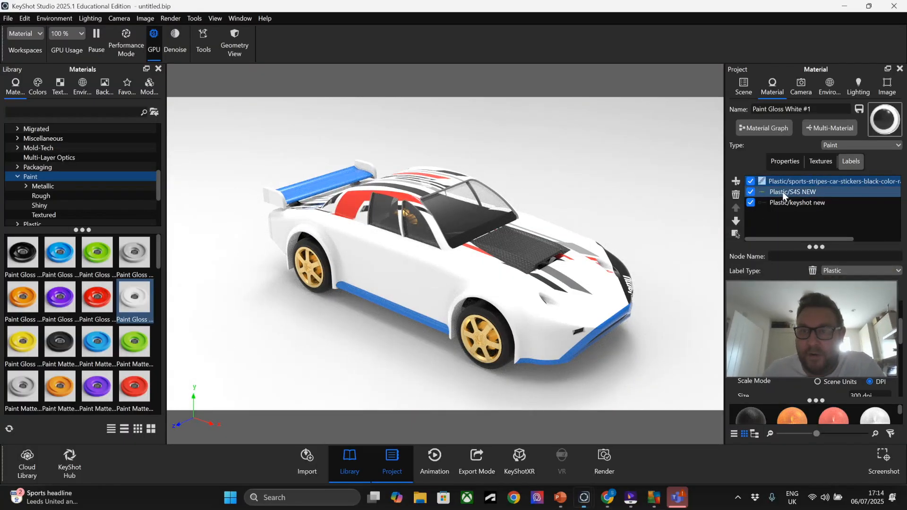
click(737, 208)
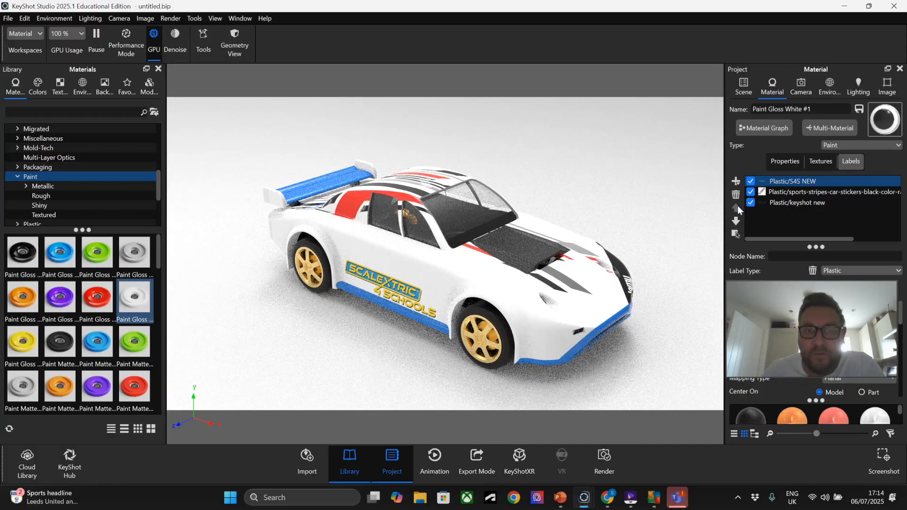
click(790, 202)
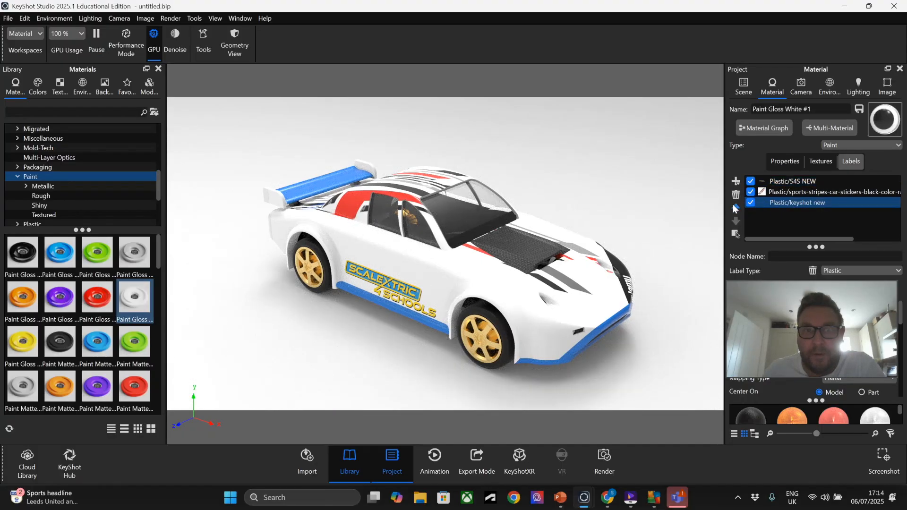
click(736, 209)
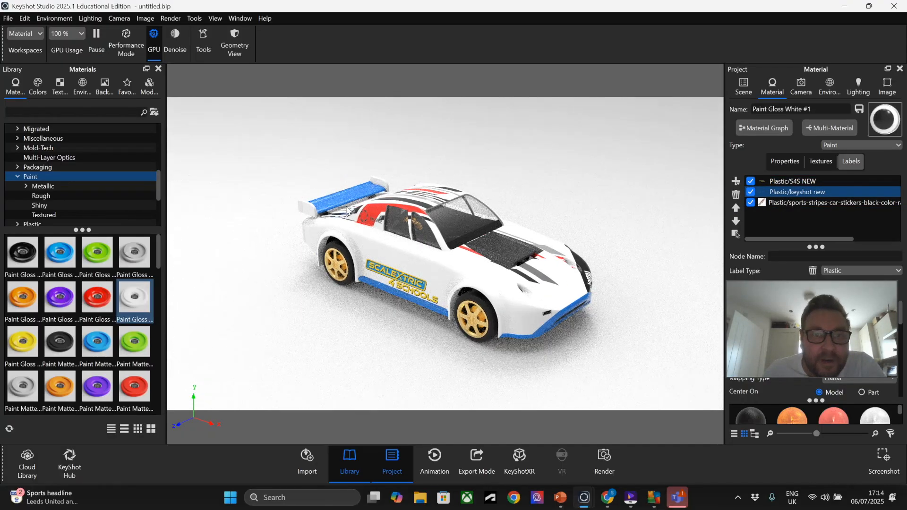
Check the livery up close and delete the racing stripes label from the body paint.
scroll(346, 205, up, 5)
scroll(373, 212, down, 8)
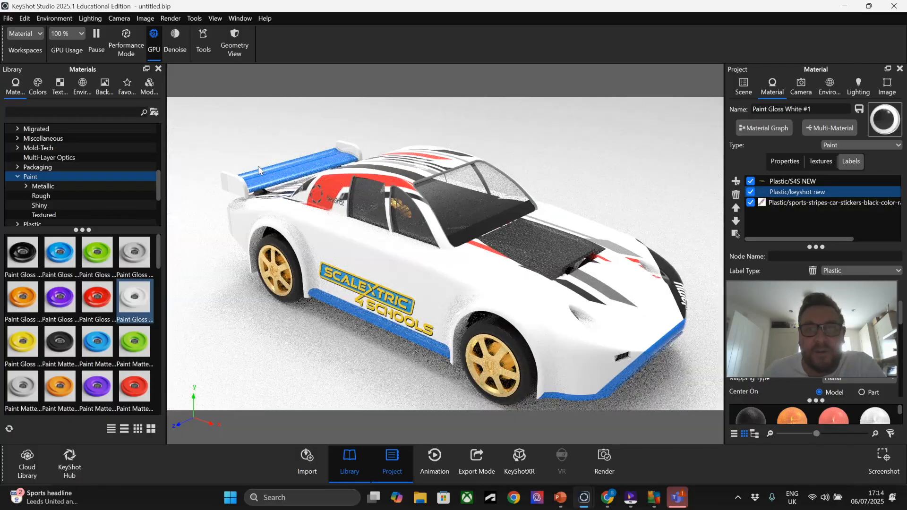
drag(465, 260, 415, 274)
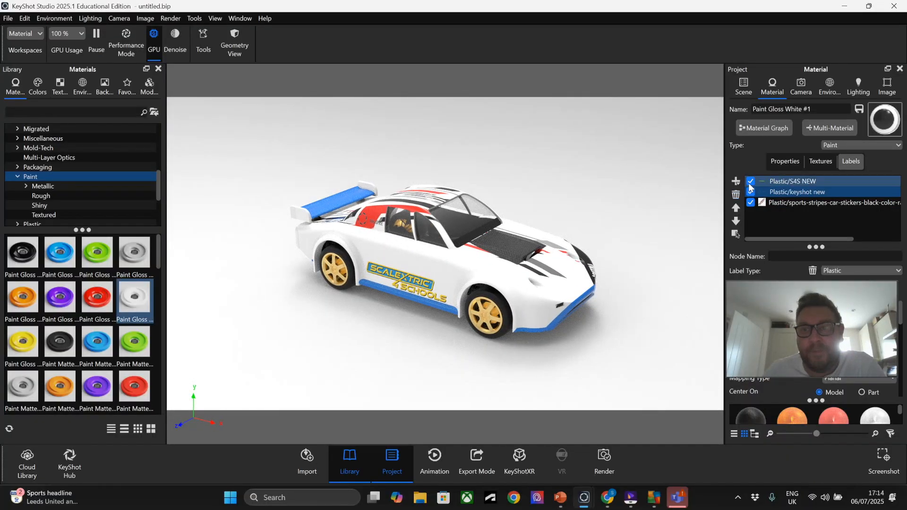
click(778, 203)
key(Delete)
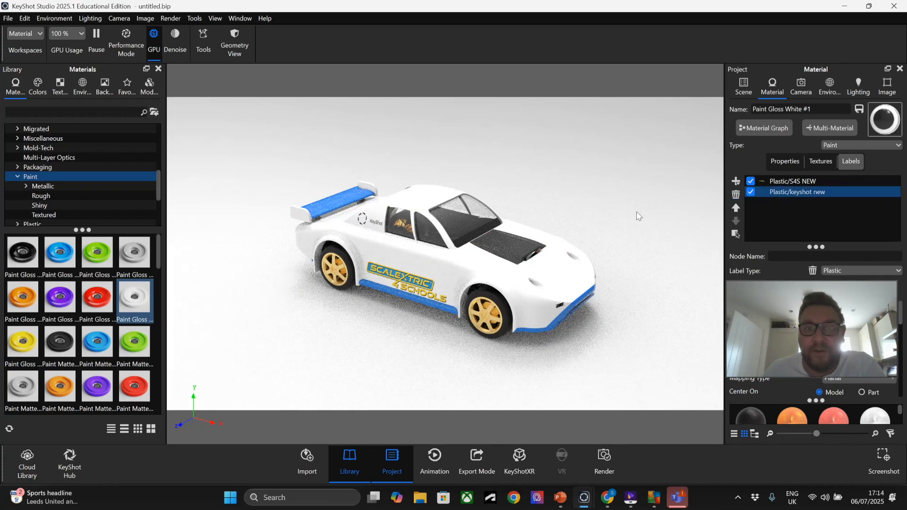
Review the still image output and quality options in the render settings, and close them without rendering.
drag(546, 265, 470, 243)
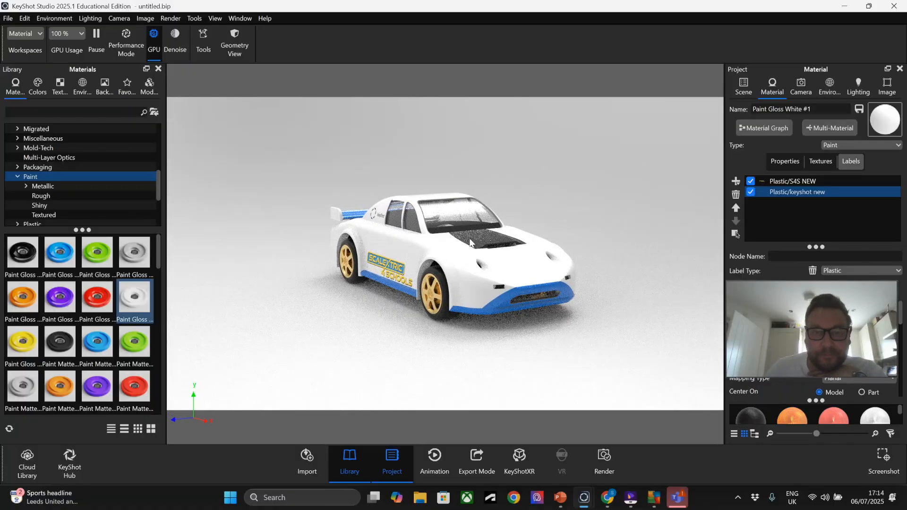
click(610, 469)
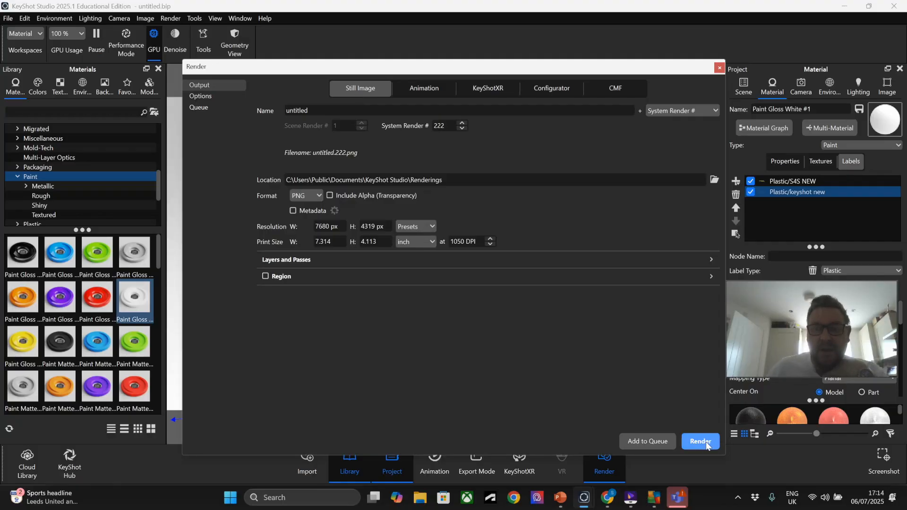
click(212, 99)
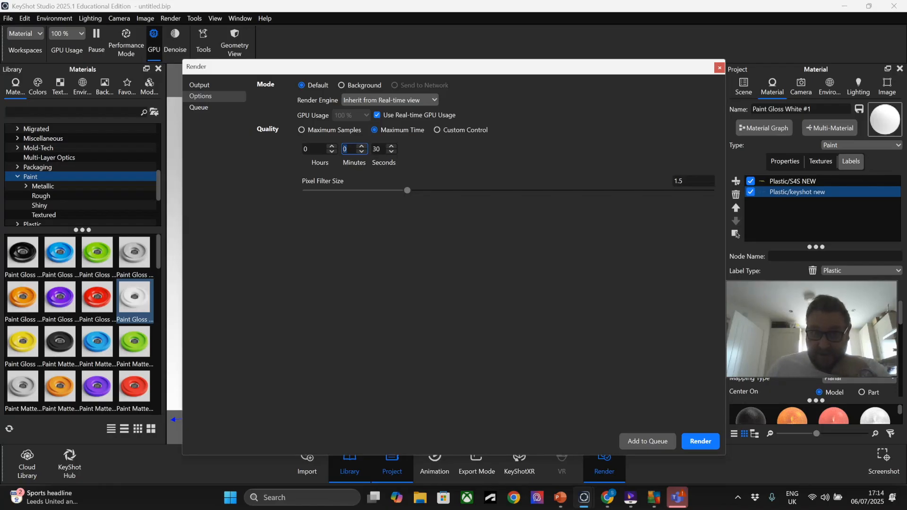
click(720, 68)
Apply the brown hillside hdri-locations backplate from the library behind the car.
drag(414, 330, 486, 322)
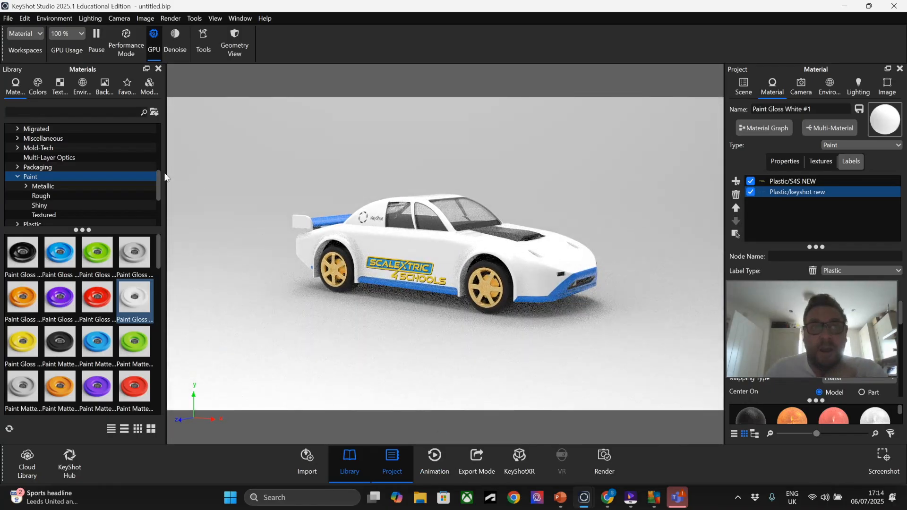
click(82, 86)
click(105, 89)
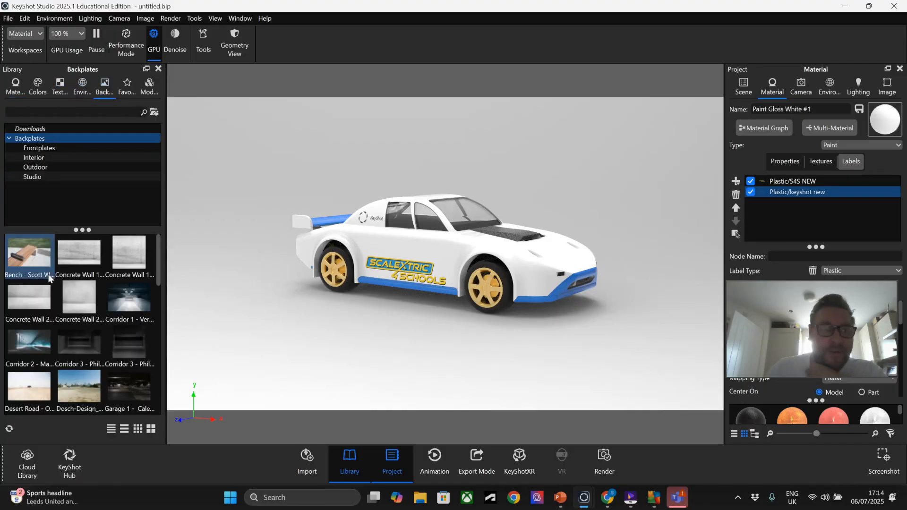
scroll(39, 327, down, 3)
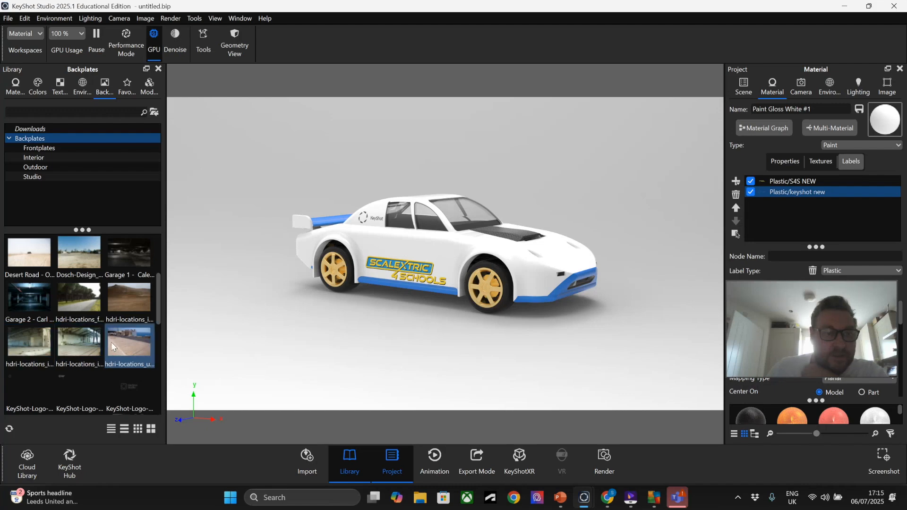
drag(129, 291, 254, 209)
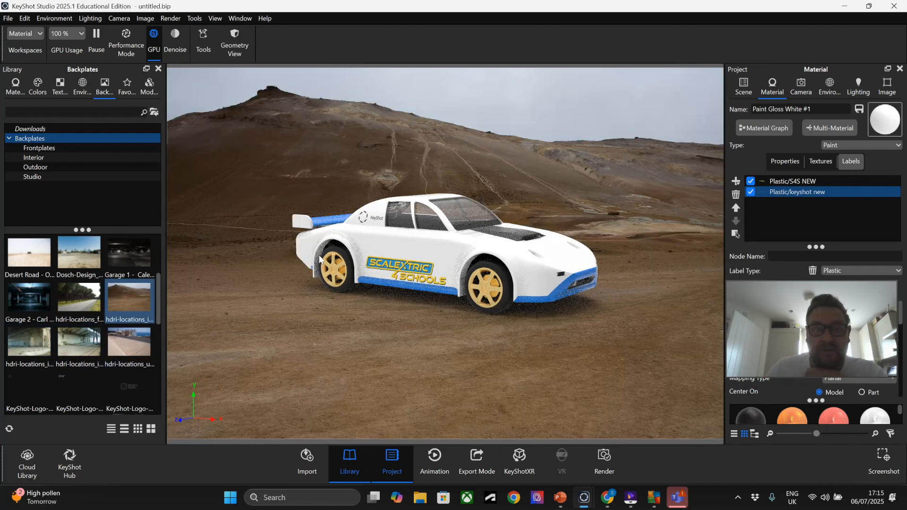
Set the derelict industrial hall hdri-locations image as the backplate behind the car.
scroll(444, 237, down, 2)
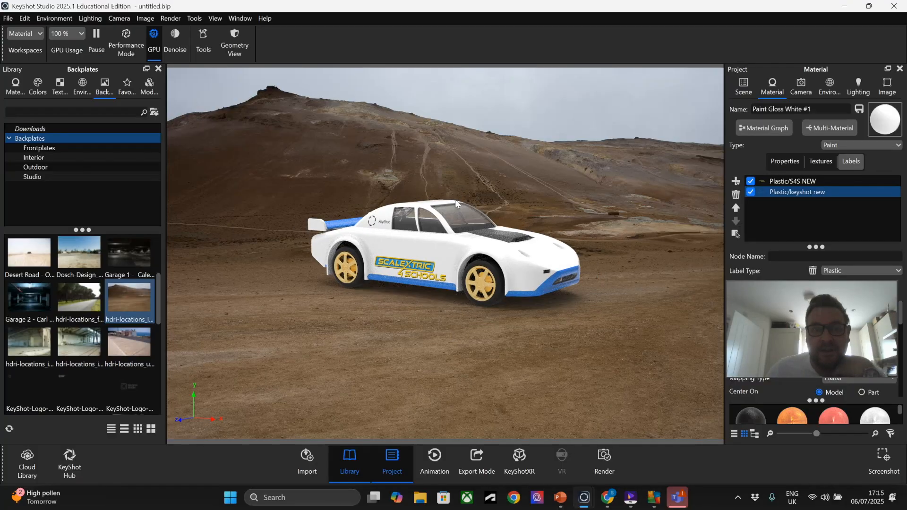
drag(410, 323, 439, 311)
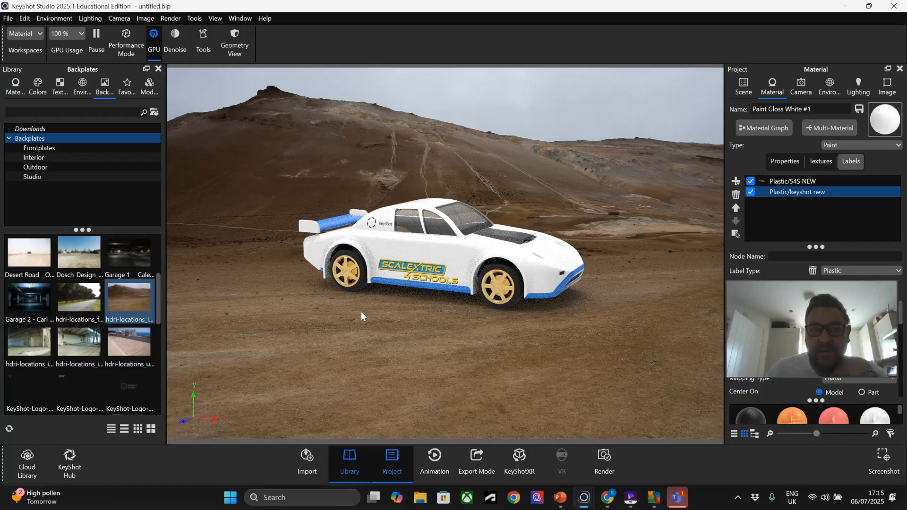
drag(95, 339, 339, 280)
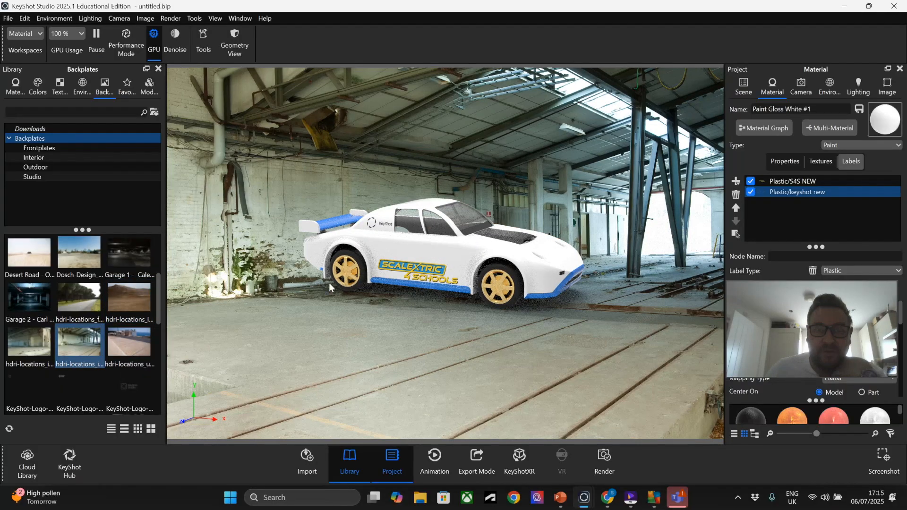
Enlarge the car in the view and pan the camera so it sits lower on the hall's concrete floor.
drag(395, 308, 409, 220)
scroll(393, 302, up, 5)
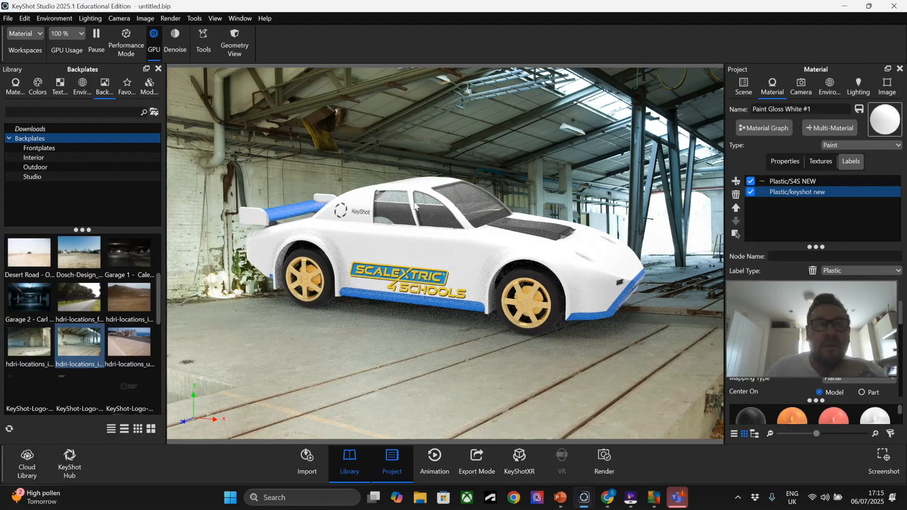
click(142, 20)
click(120, 19)
click(119, 20)
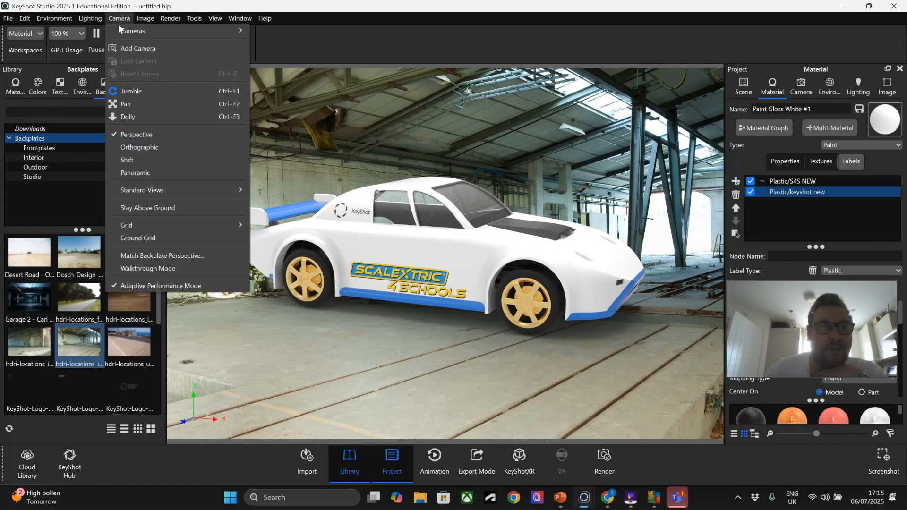
click(123, 104)
drag(442, 286, 435, 347)
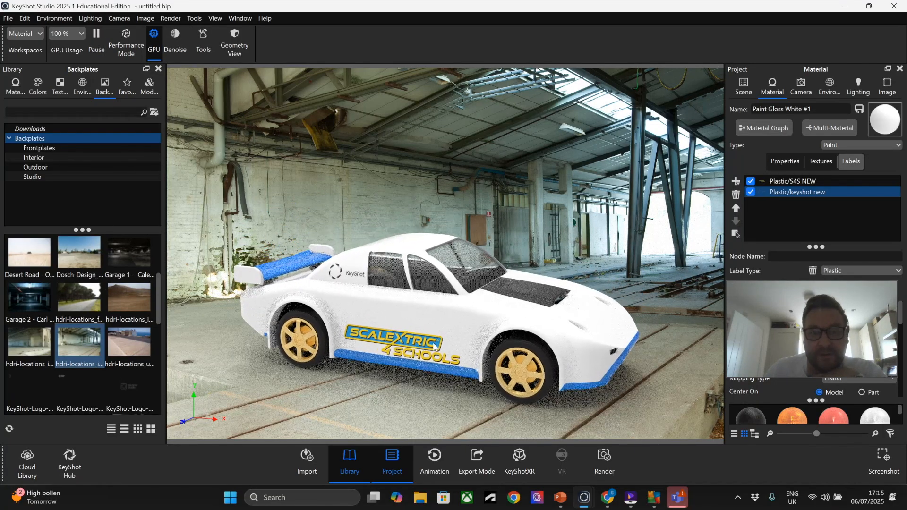
Tumble the camera to turn more of the car's front into view against the hall floor.
click(121, 19)
click(130, 90)
drag(421, 334, 445, 351)
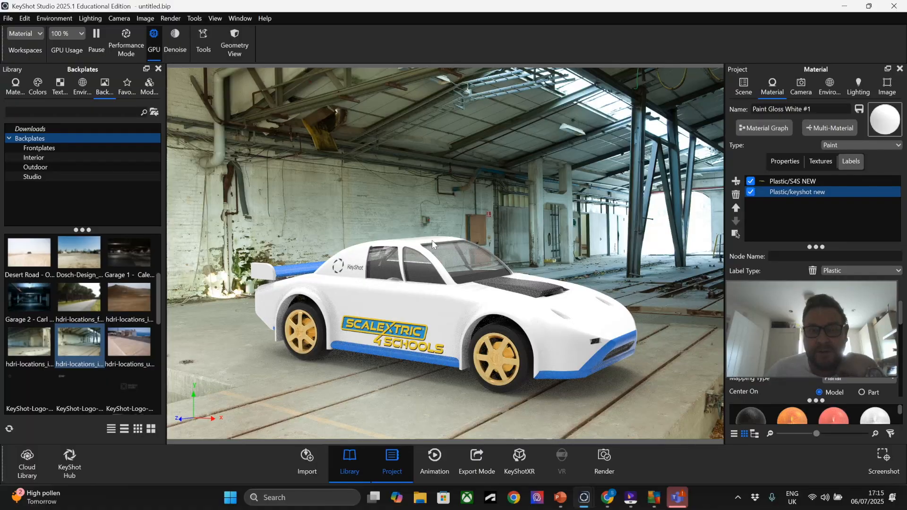
ctrl+click(821, 181)
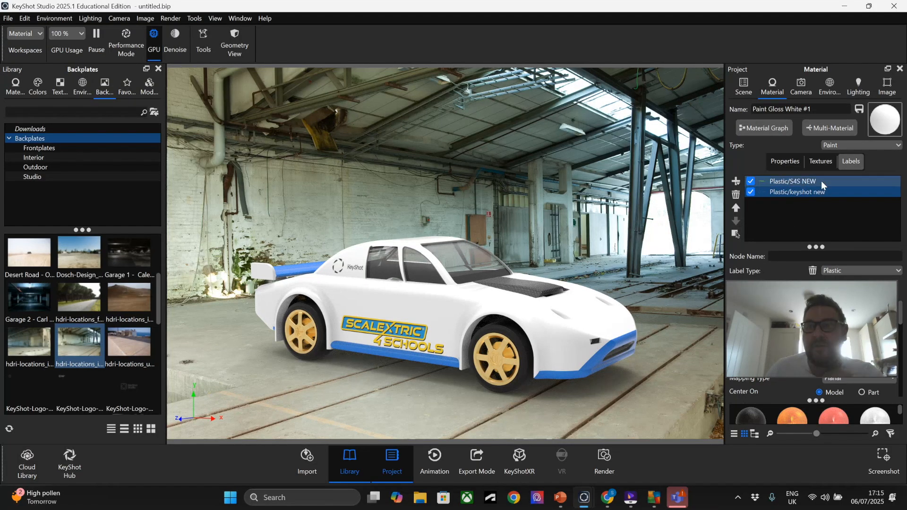
click(802, 88)
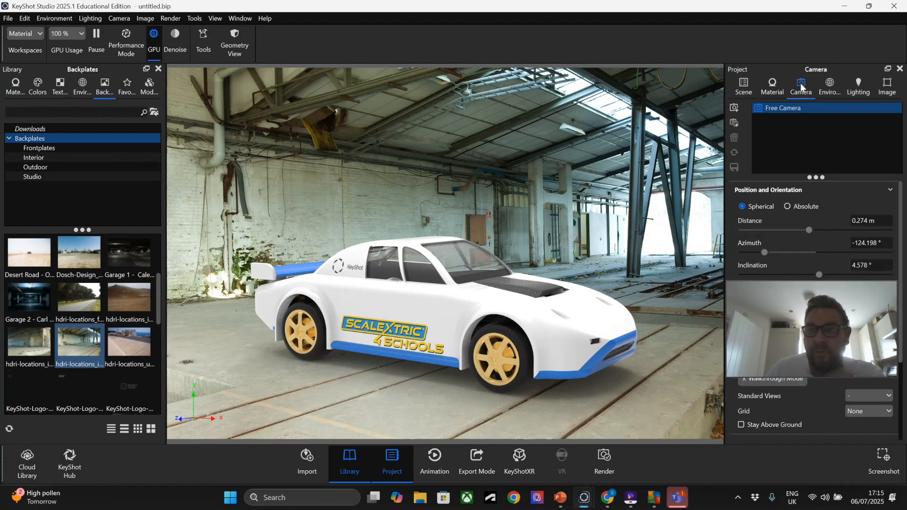
click(775, 86)
drag(820, 310, 647, 95)
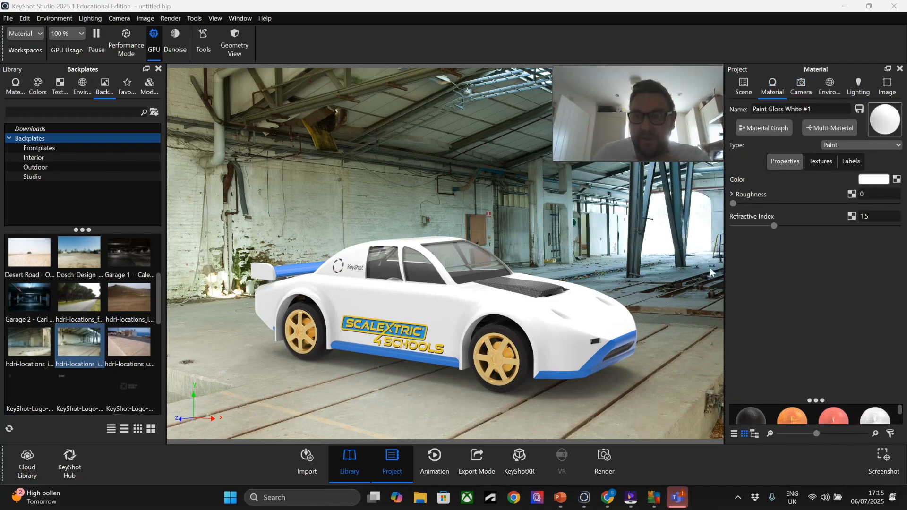
Enable Flatten Ground and Ground Reflections in the environment's ground settings.
click(828, 95)
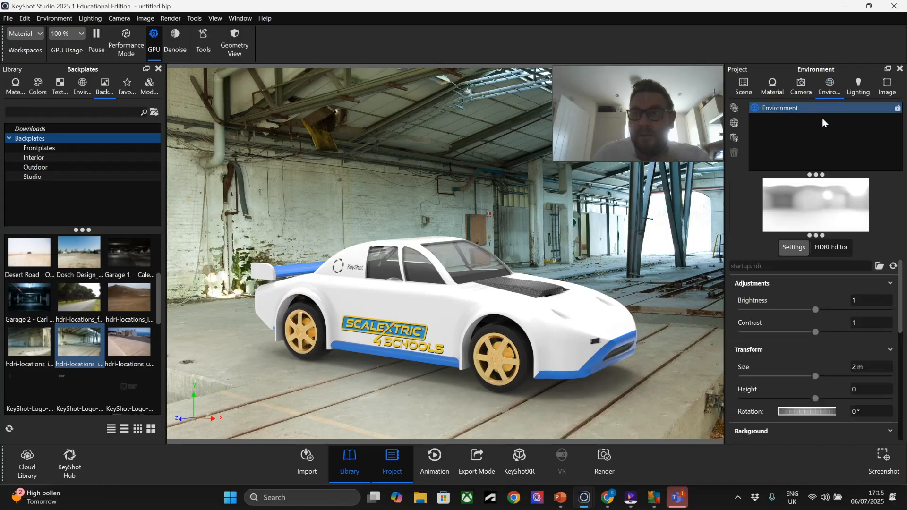
scroll(813, 293, down, 5)
scroll(815, 306, down, 4)
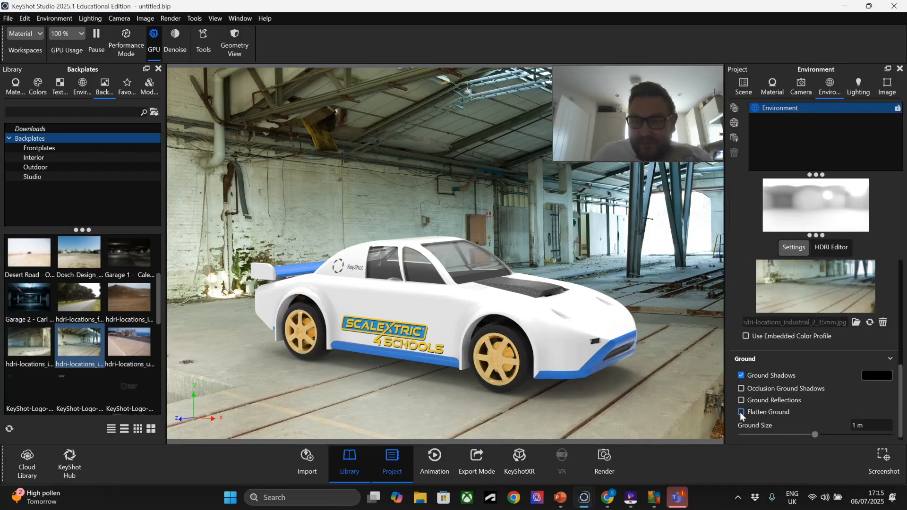
click(741, 412)
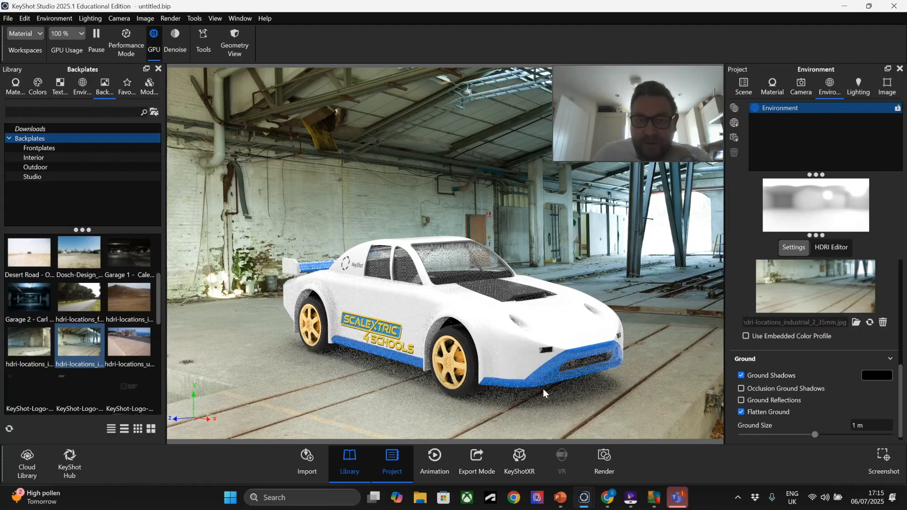
drag(545, 388, 550, 396)
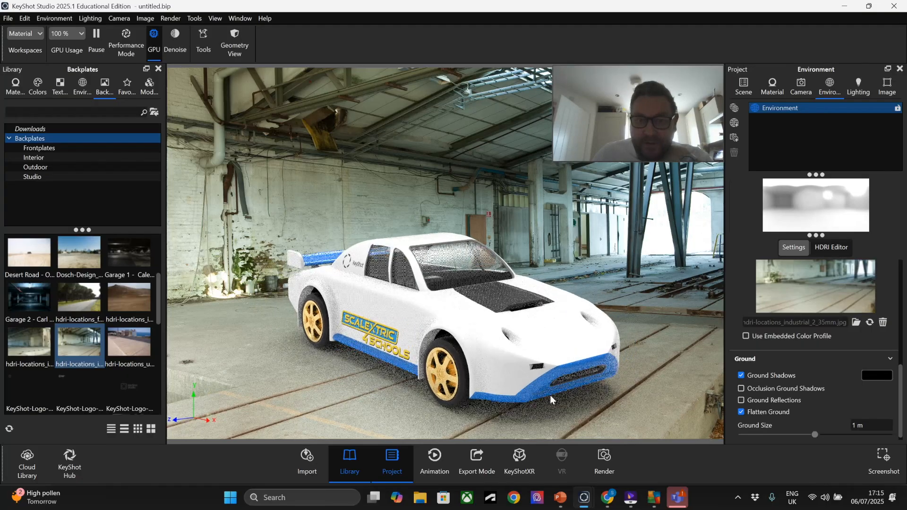
click(742, 400)
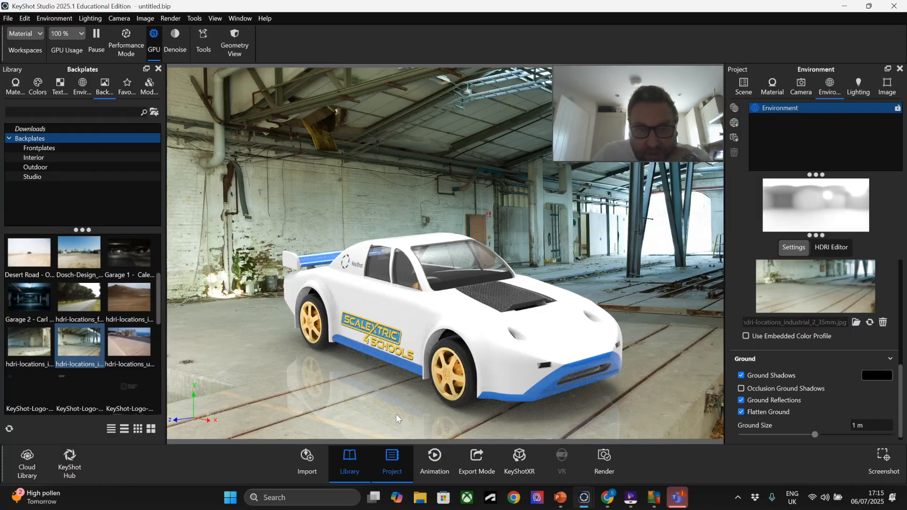
scroll(388, 357, down, 3)
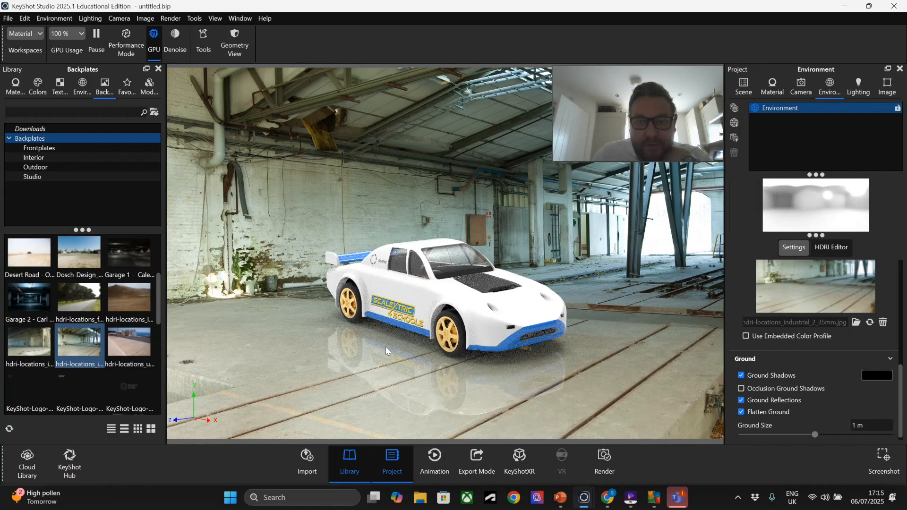
scroll(386, 347, up, 2)
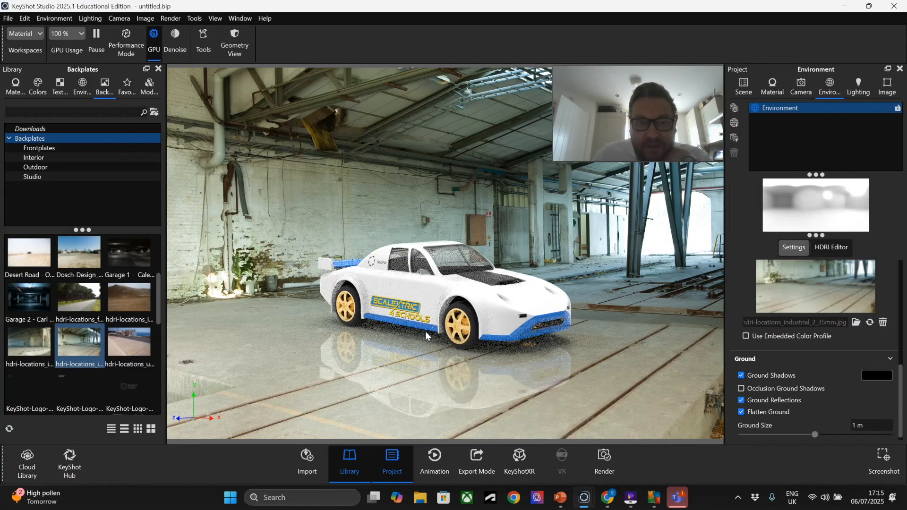
drag(426, 332, 415, 337)
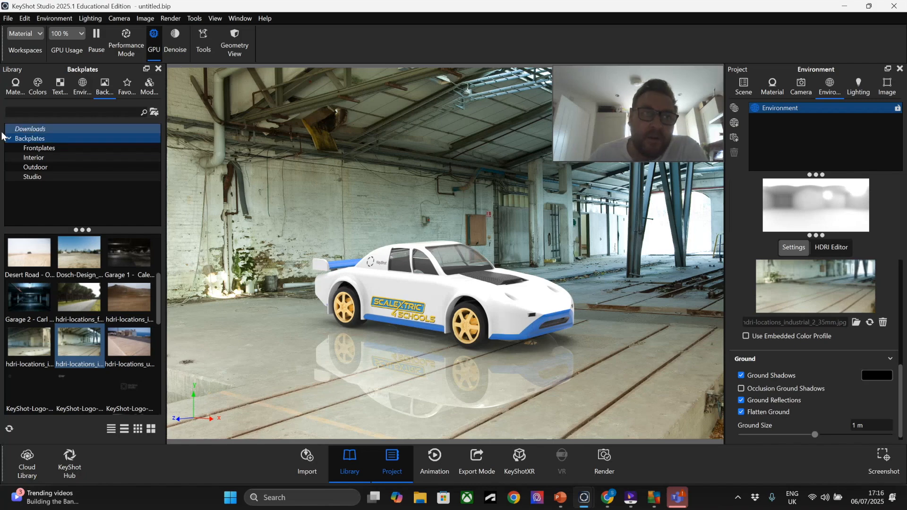
Try matte red and orange paints on the car body, purple and blue on the lower trim, and matte blue on the bonnet panel.
click(16, 85)
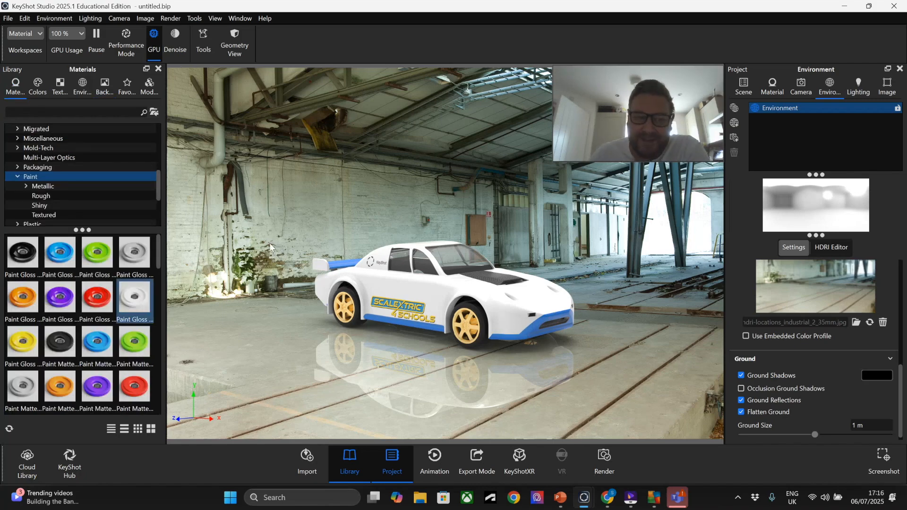
mouse_move(137, 393)
mouse_down()
mouse_move(428, 315)
mouse_move(417, 289)
mouse_move(407, 288)
mouse_move(30, 356)
mouse_up()
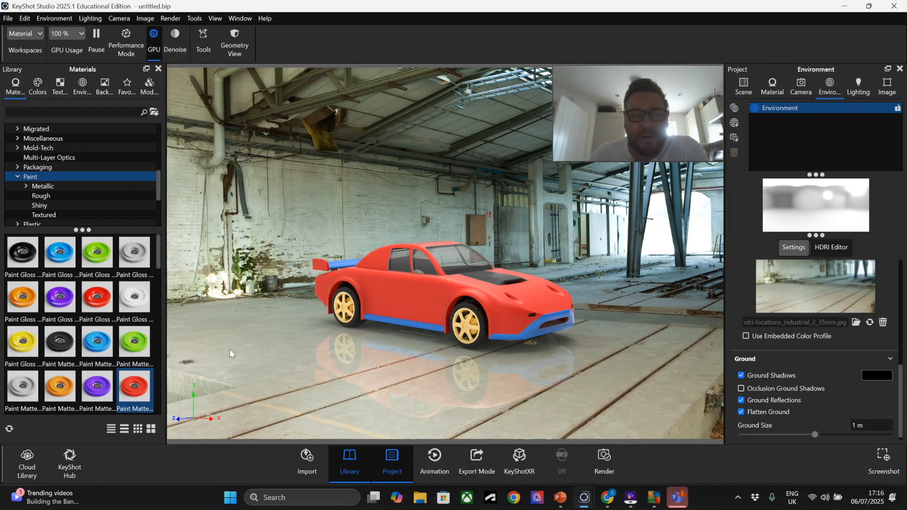
mouse_move(60, 297)
mouse_down()
mouse_move(398, 330)
mouse_move(405, 324)
mouse_up()
drag(135, 297, 366, 276)
drag(67, 387, 413, 298)
mouse_move(92, 352)
mouse_down()
mouse_move(379, 309)
mouse_move(406, 320)
mouse_up()
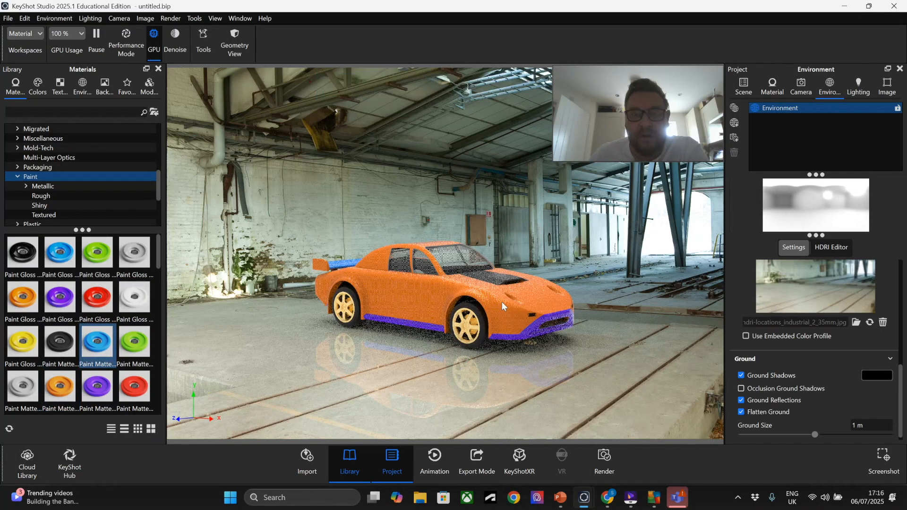
drag(96, 342, 132, 340)
mouse_move(163, 371)
mouse_down()
mouse_move(375, 324)
mouse_move(502, 280)
mouse_up()
drag(415, 367, 418, 339)
Undo all the trial material replacements back to the white body with its sponsor labels.
click(22, 18)
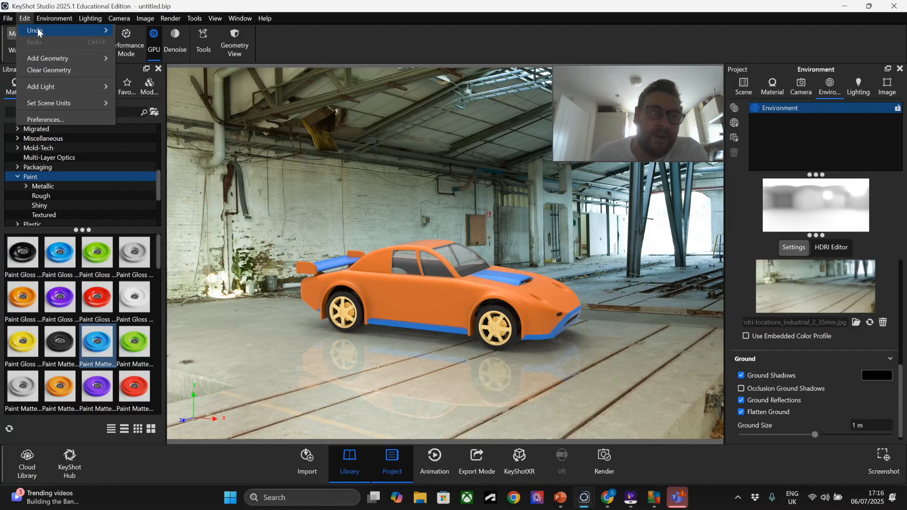
mouse_move(89, 30)
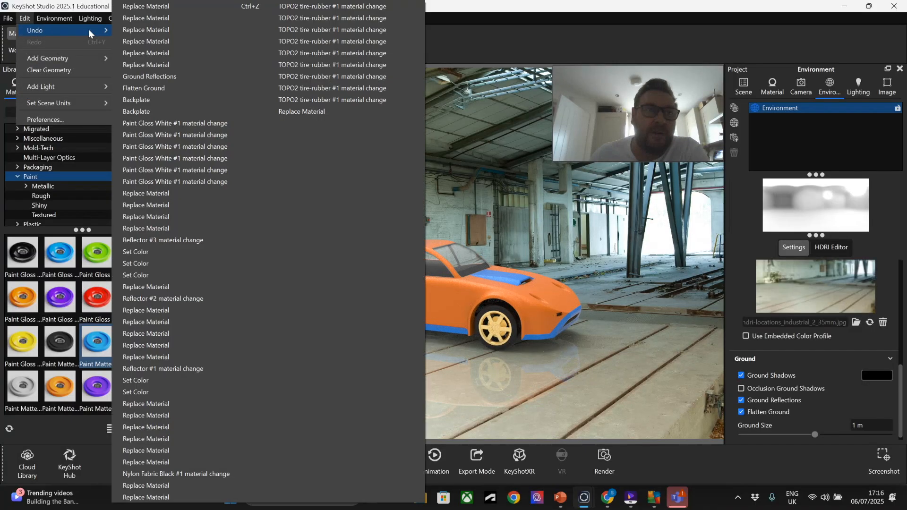
click(153, 65)
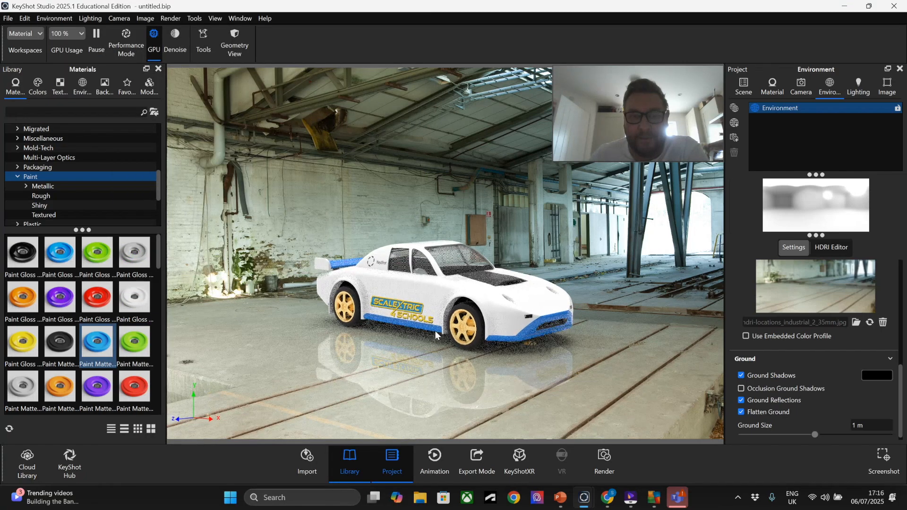